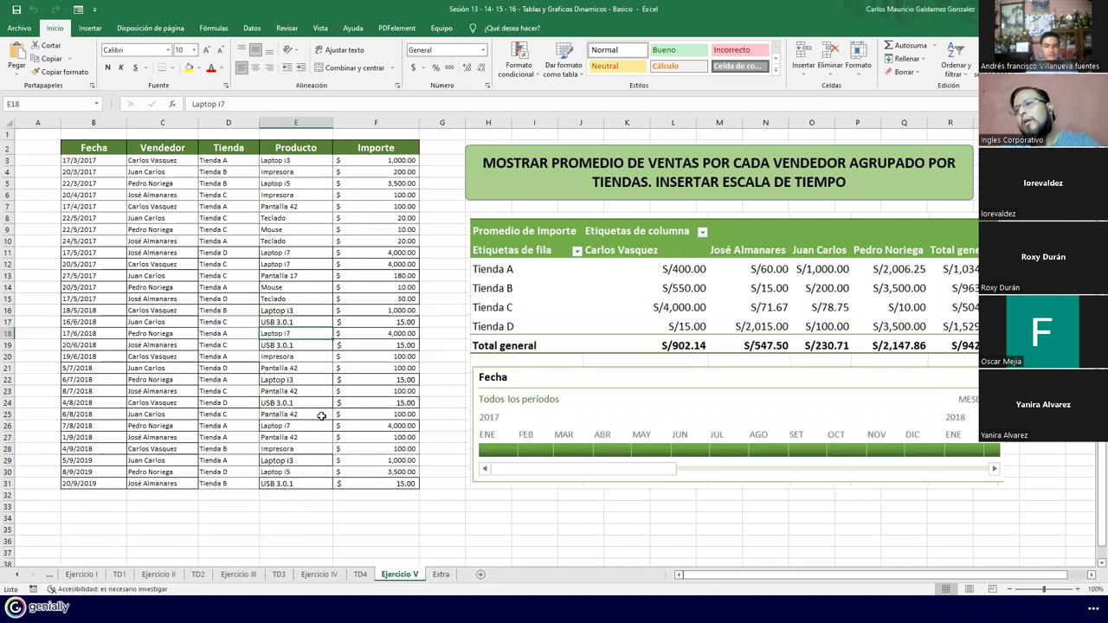
# - Insert a pivot table from the sales data in B2:F31 of Ejercicio V, placed on a new worksheet
pyautogui.click(243, 319)
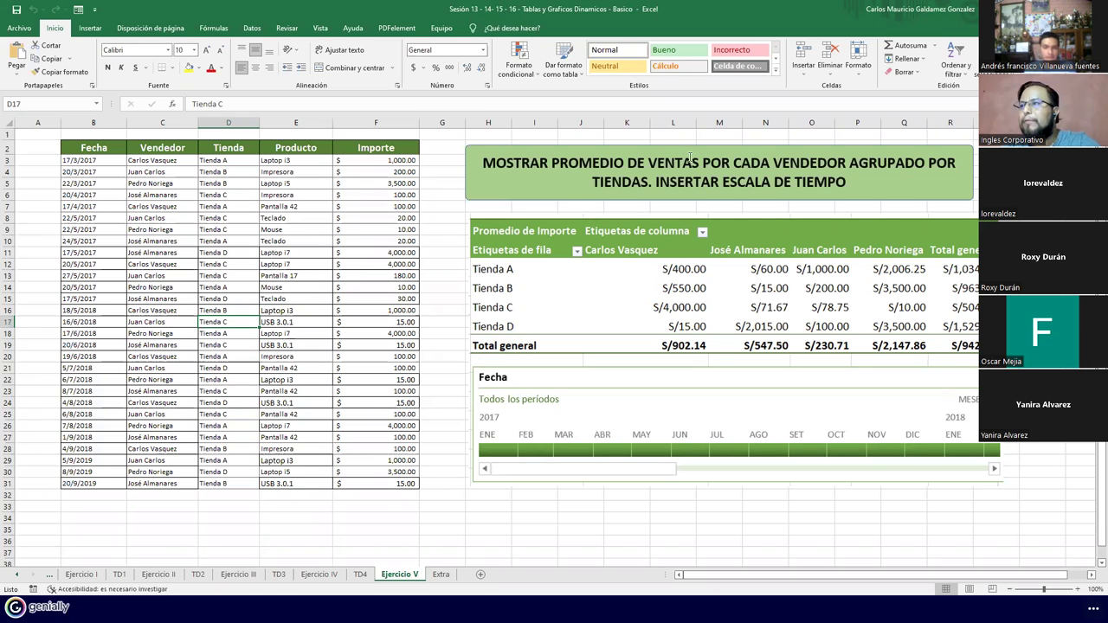
pyautogui.moveTo(792, 164); pyautogui.dragTo(848, 164)
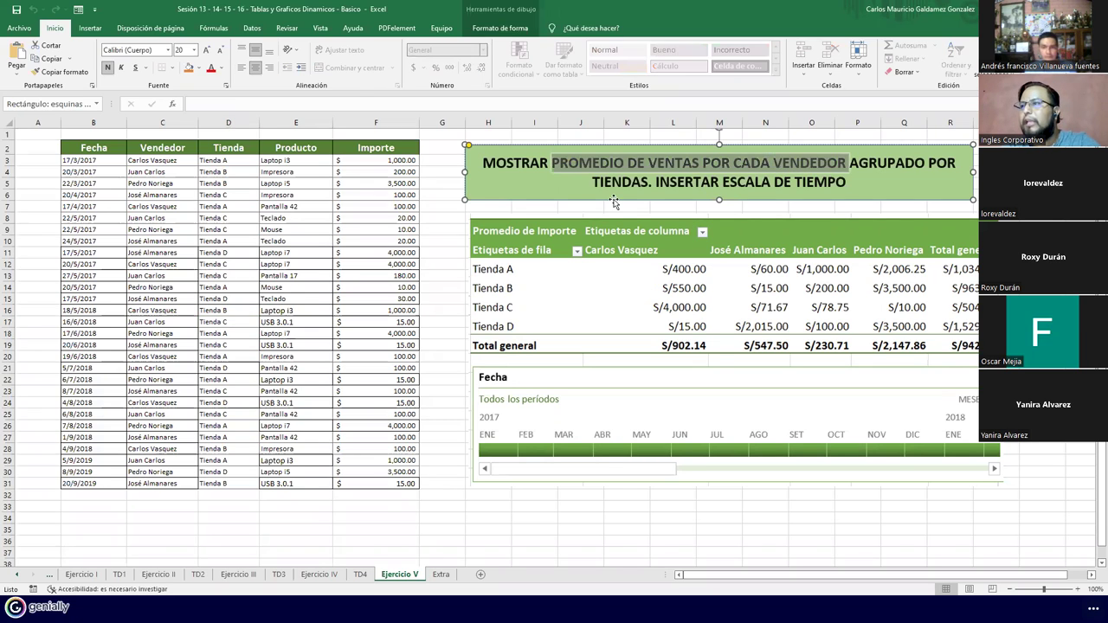
pyautogui.click(613, 185)
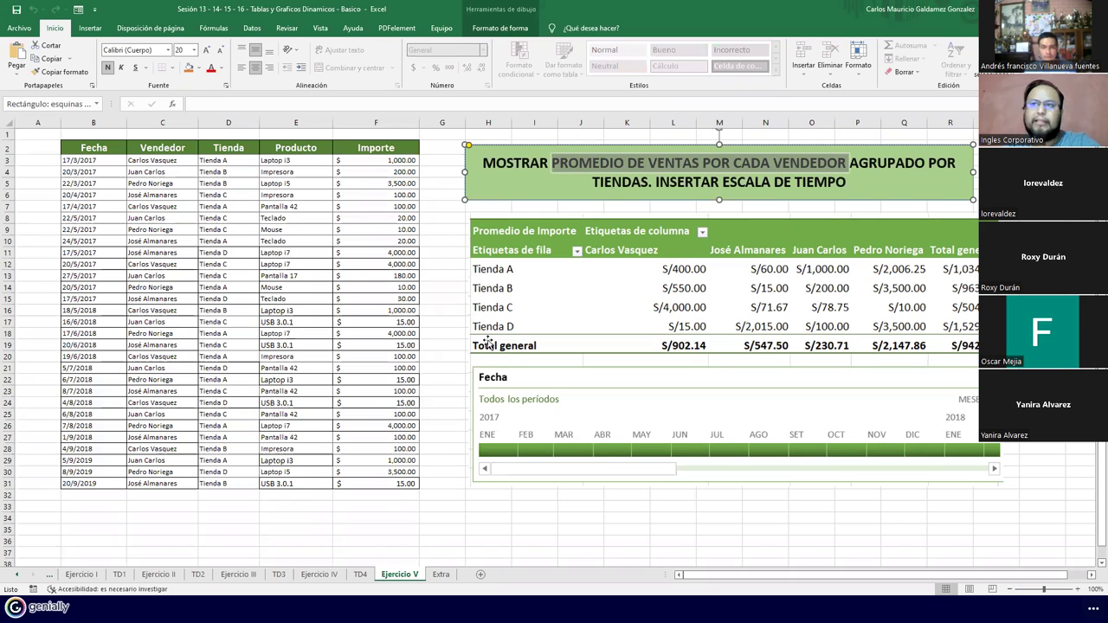
pyautogui.click(207, 263)
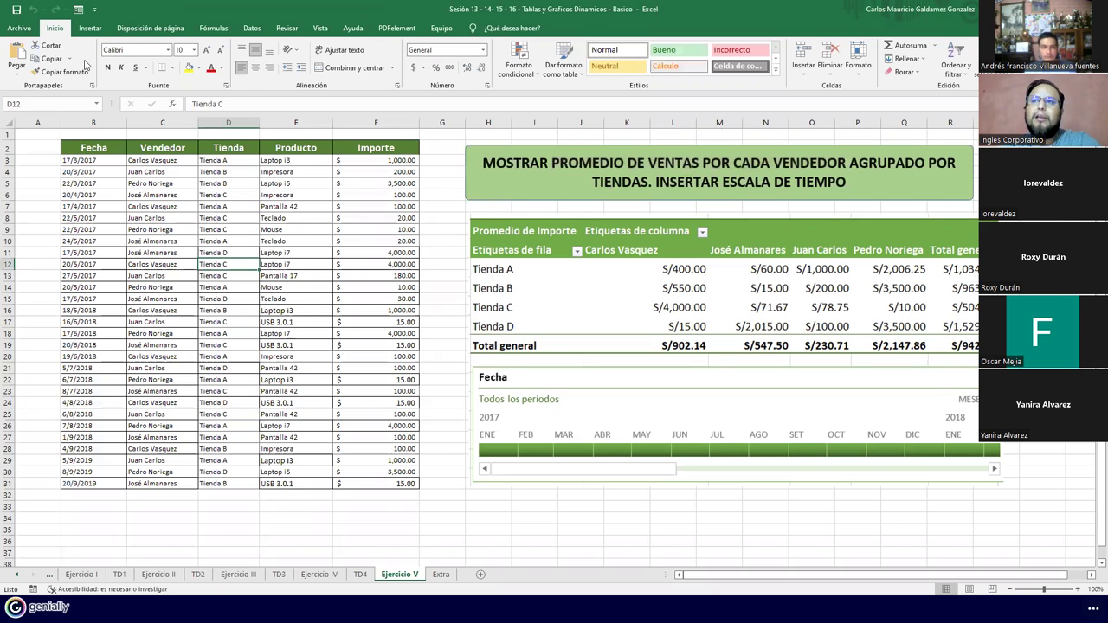
pyautogui.scroll(-1, 30, 65)
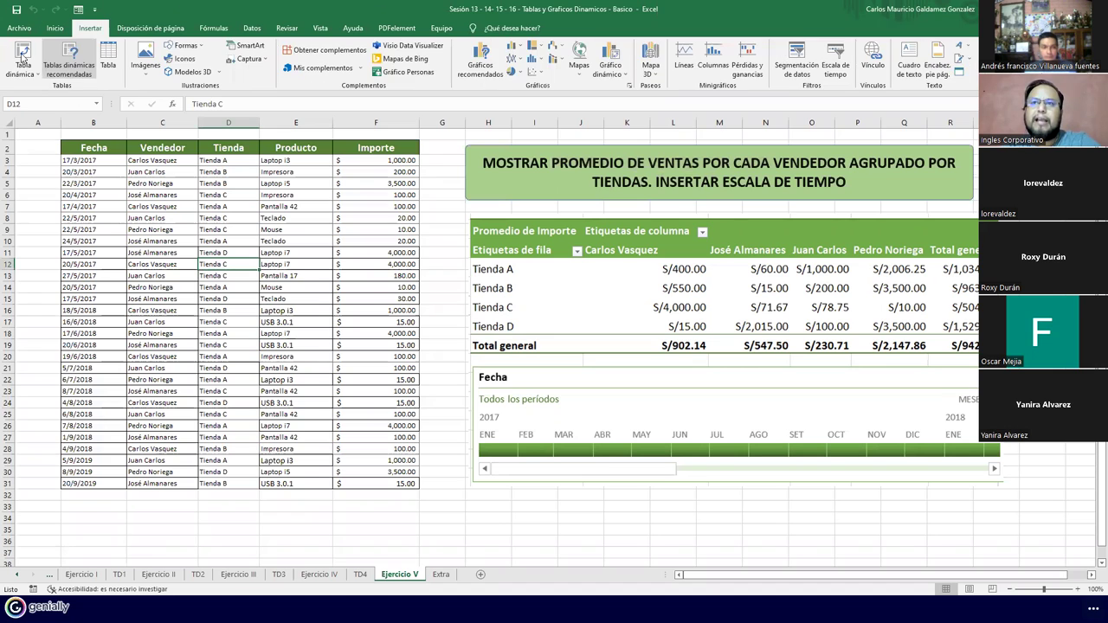
pyautogui.click(23, 58)
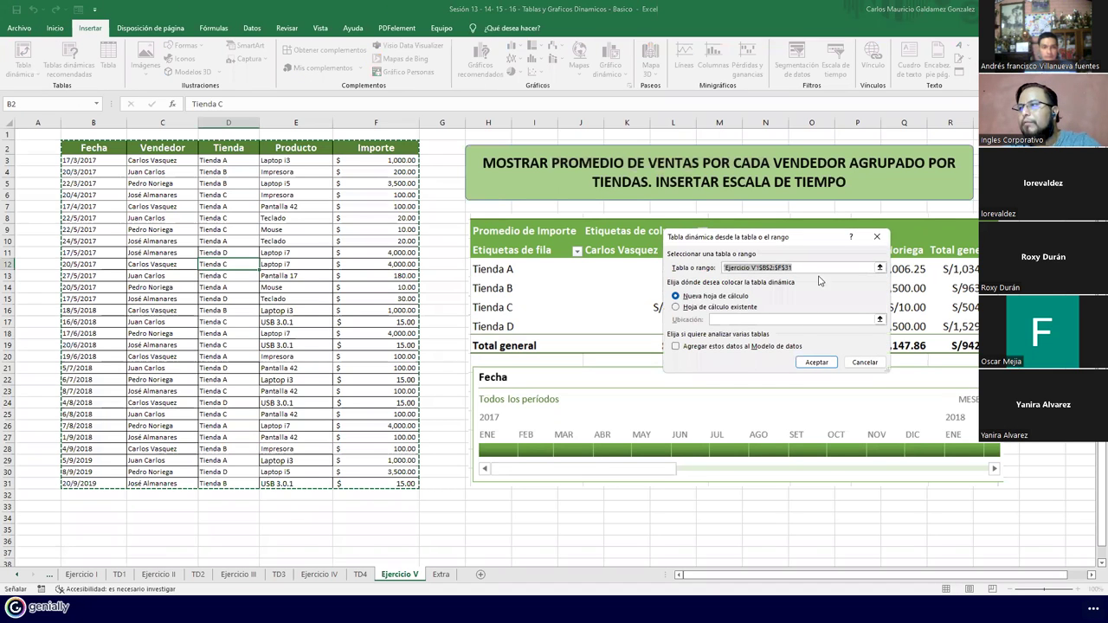
pyautogui.click(809, 367)
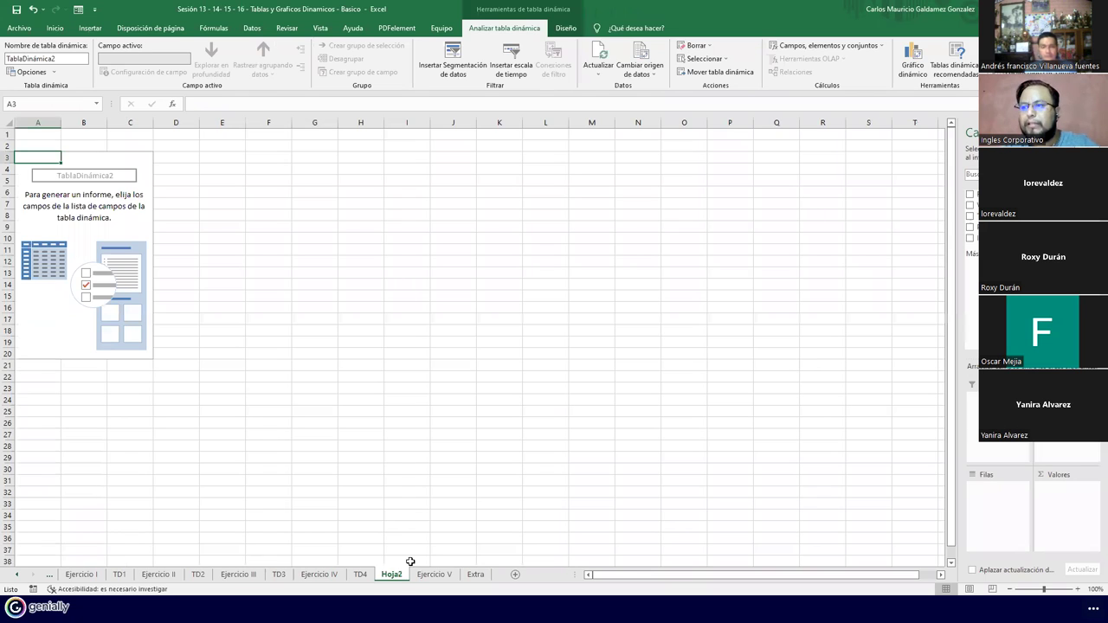
# - Rename the new pivot table sheet as TD5 and move it between Ejercicio V and Extra
pyautogui.doubleClick(392, 574)
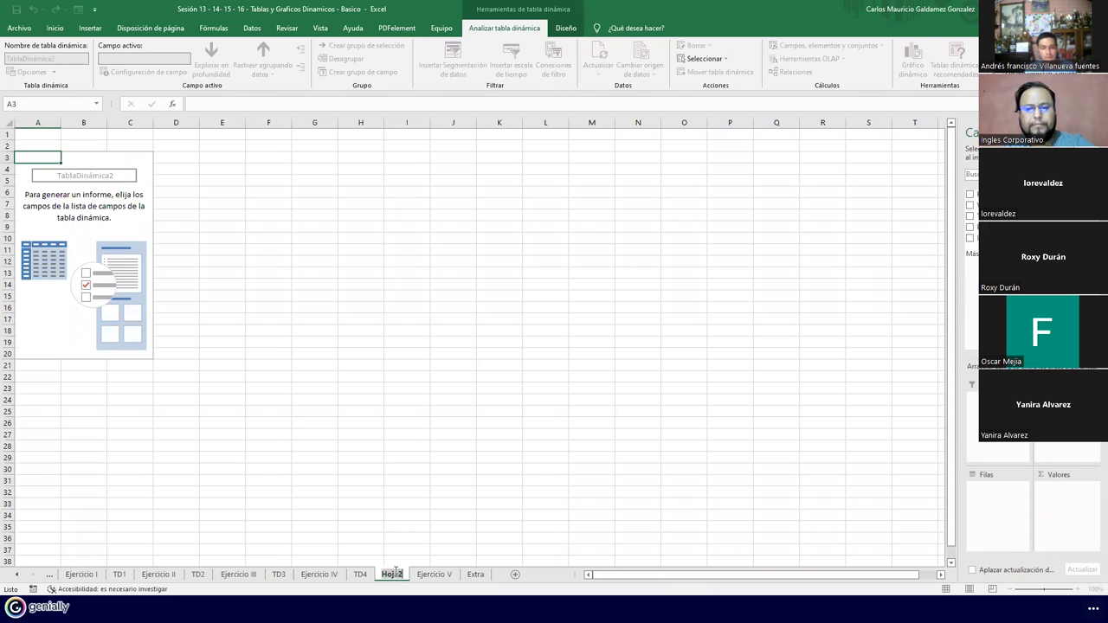
pyautogui.write('TD5')
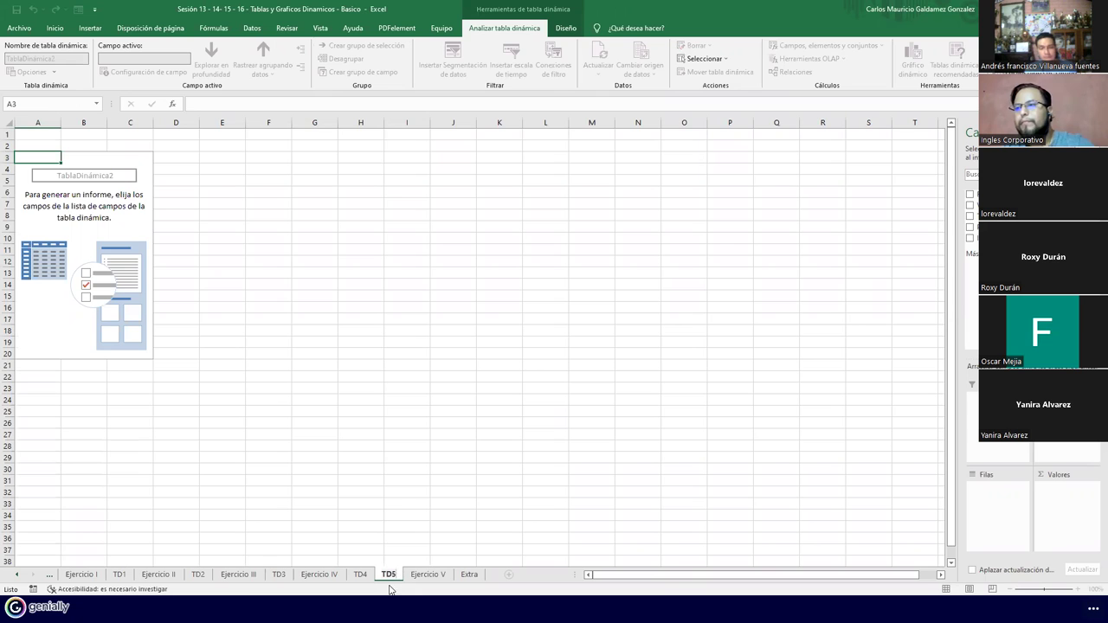
pyautogui.press('Return')
pyautogui.moveTo(455, 577); pyautogui.dragTo(415, 584)
pyautogui.click(439, 577)
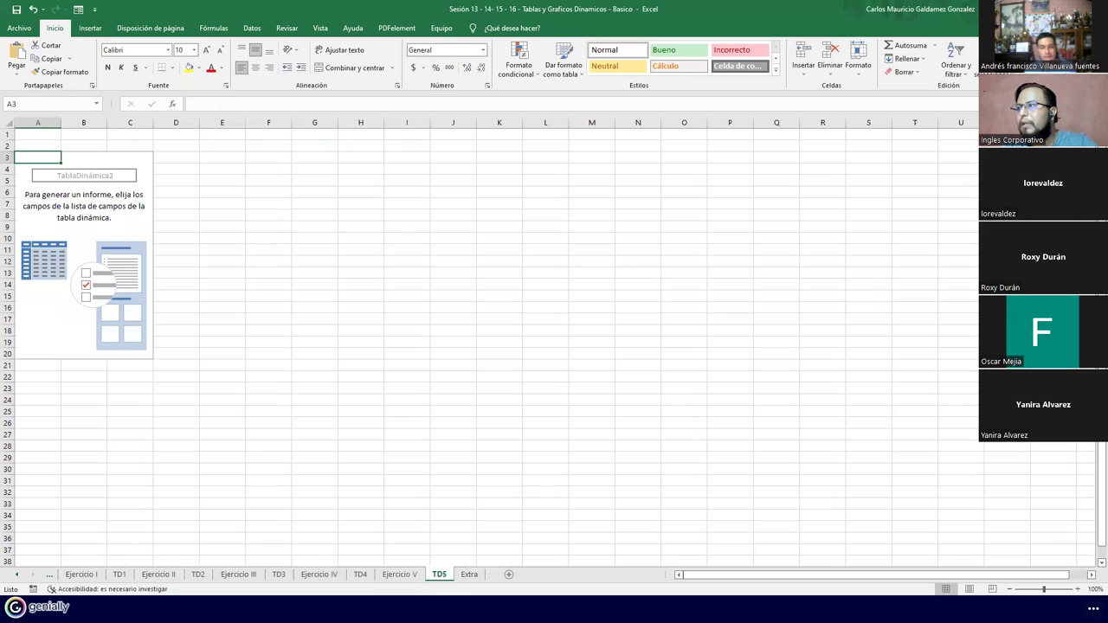
# - Lay out the TD5 pivot table with Vendedor as the column field and Tienda as the row field
pyautogui.click(84, 203)
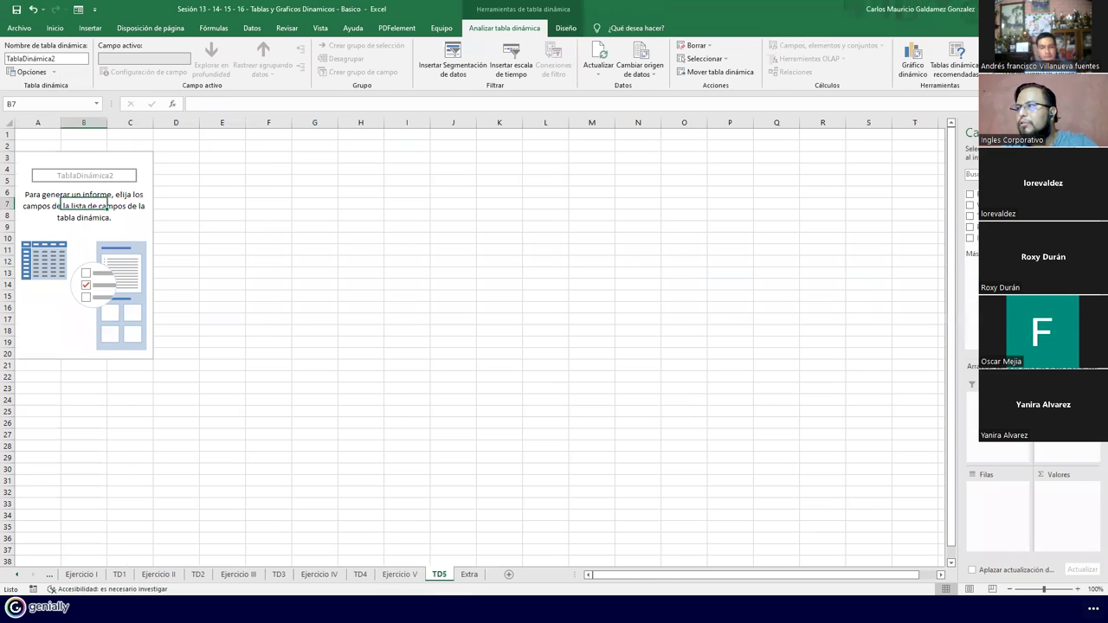
pyautogui.click(399, 574)
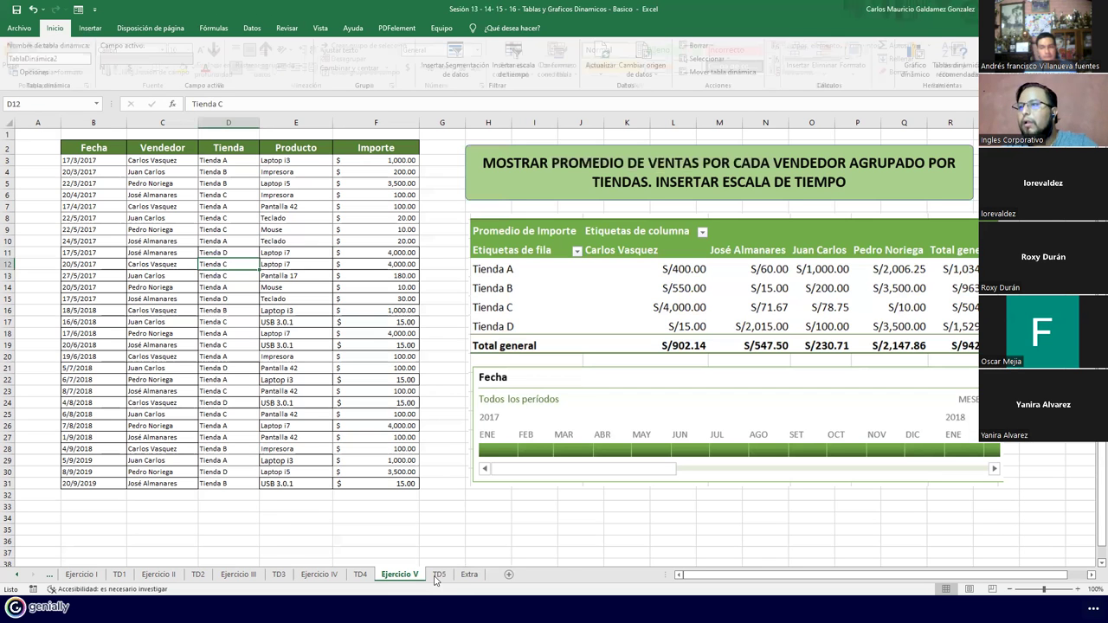
pyautogui.hotkey('ctrl', 'pagedown')
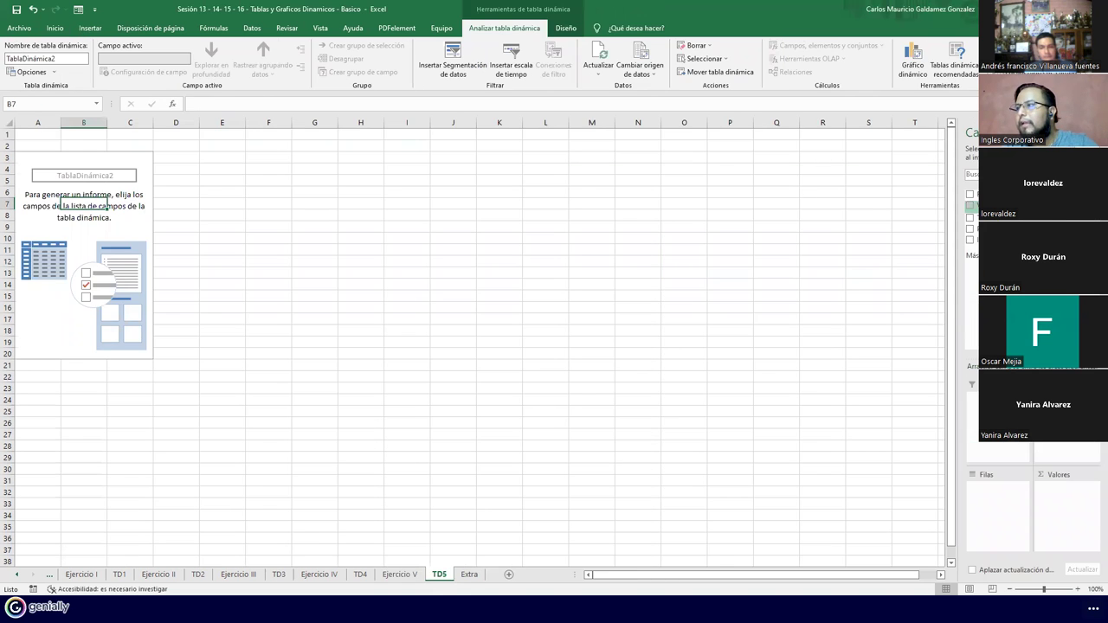
pyautogui.moveTo(995, 205); pyautogui.dragTo(1073, 415)
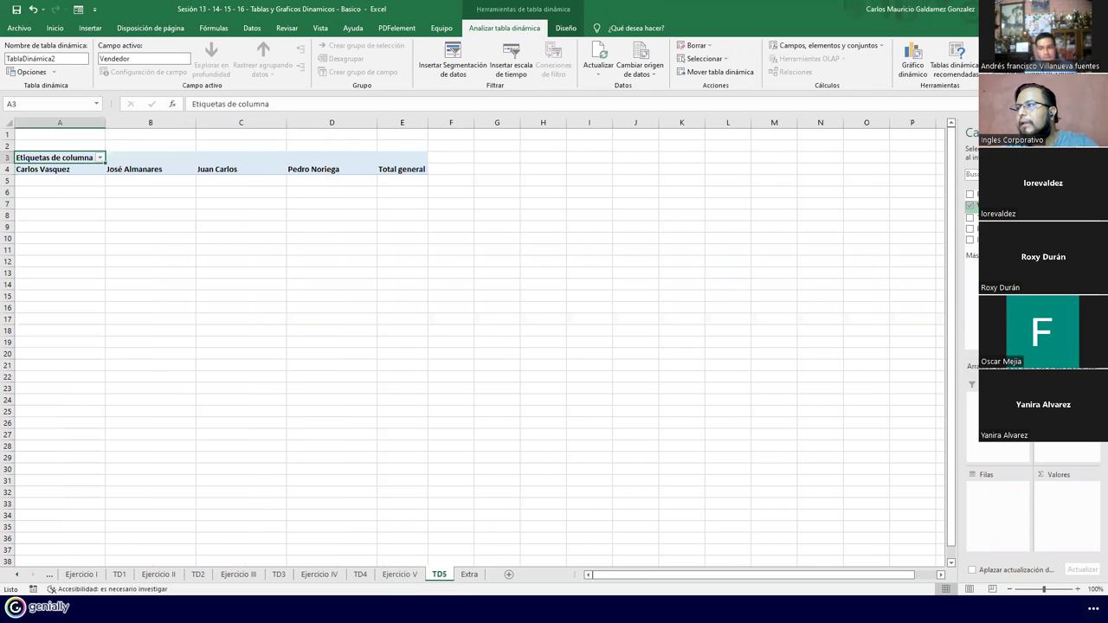
pyautogui.moveTo(996, 227); pyautogui.dragTo(991, 507)
# - Check the exercise statement on Ejercicio V and add Importe to the values of the TD5 pivot table
pyautogui.click(407, 578)
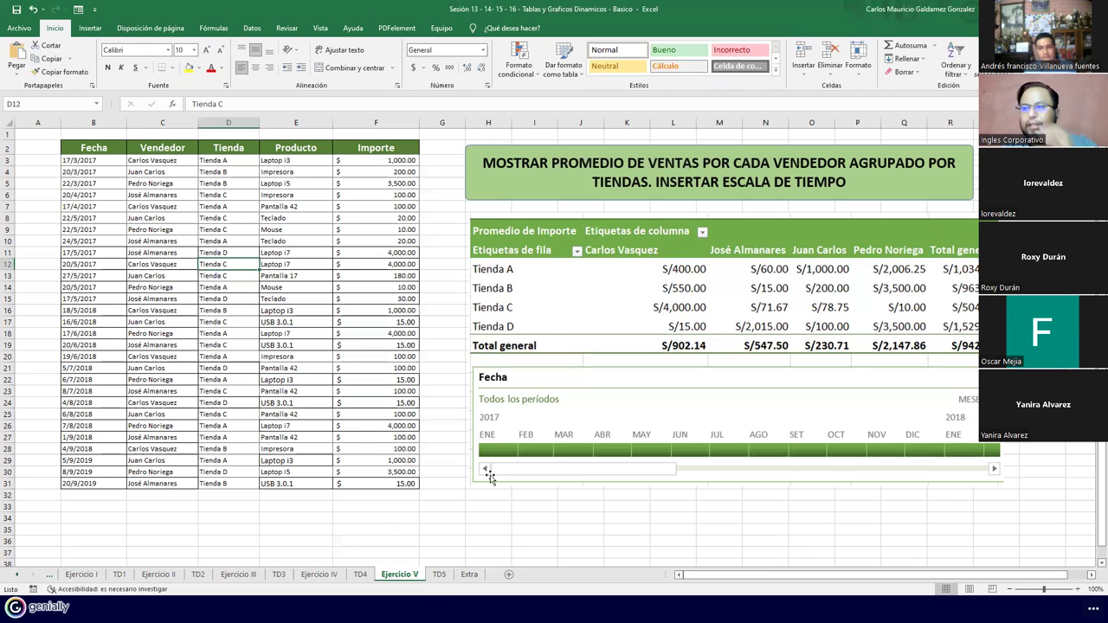
pyautogui.moveTo(732, 164); pyautogui.dragTo(482, 163)
pyautogui.hotkey('ctrl', 'pagedown')
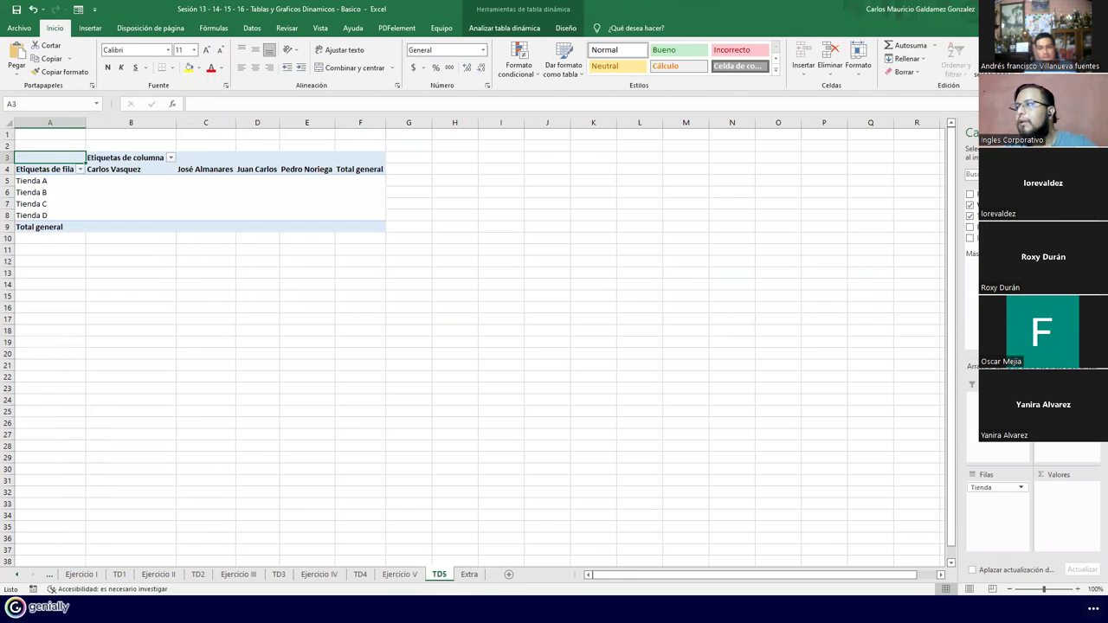
pyautogui.moveTo(971, 238); pyautogui.dragTo(1089, 500)
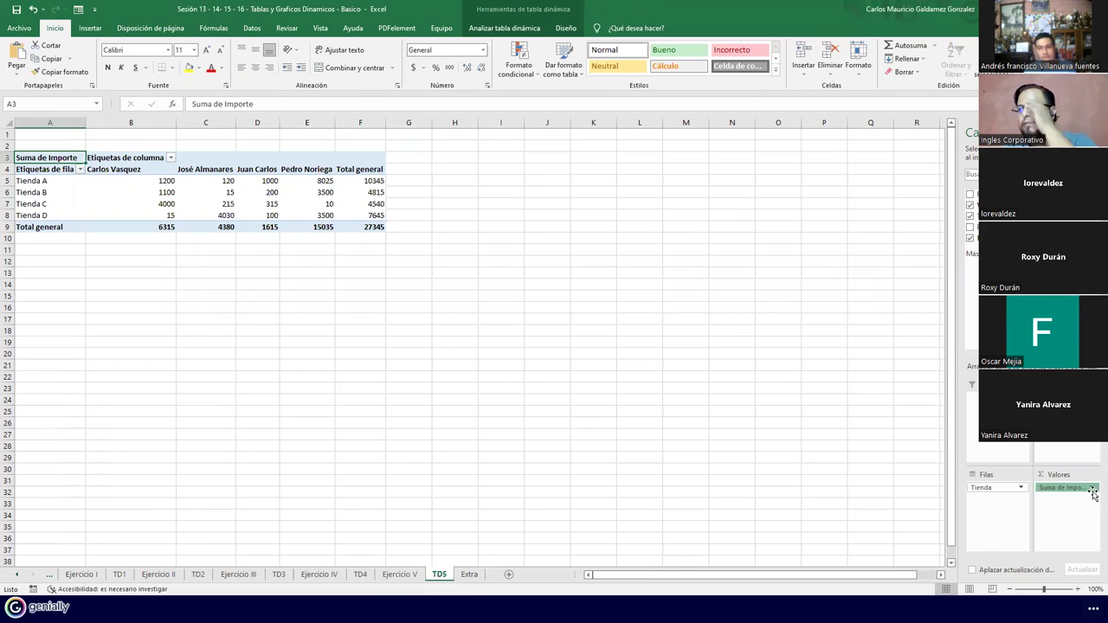
# - Summarize the Importe value field by Promedio instead of Suma
pyautogui.click(1092, 488)
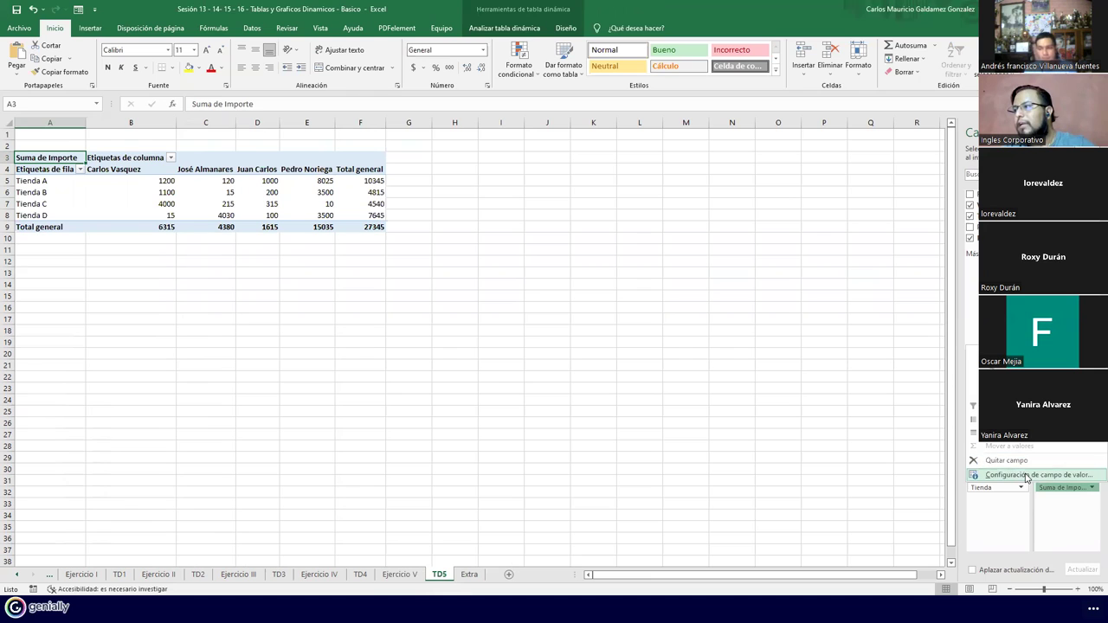
pyautogui.click(1027, 475)
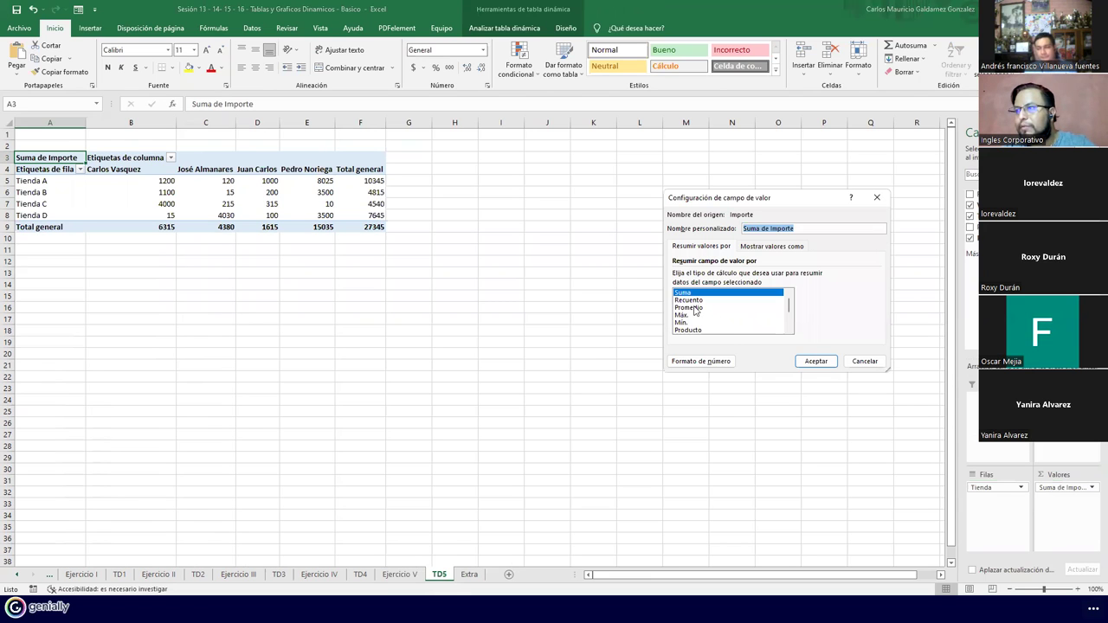
pyautogui.click(692, 307)
pyautogui.click(813, 361)
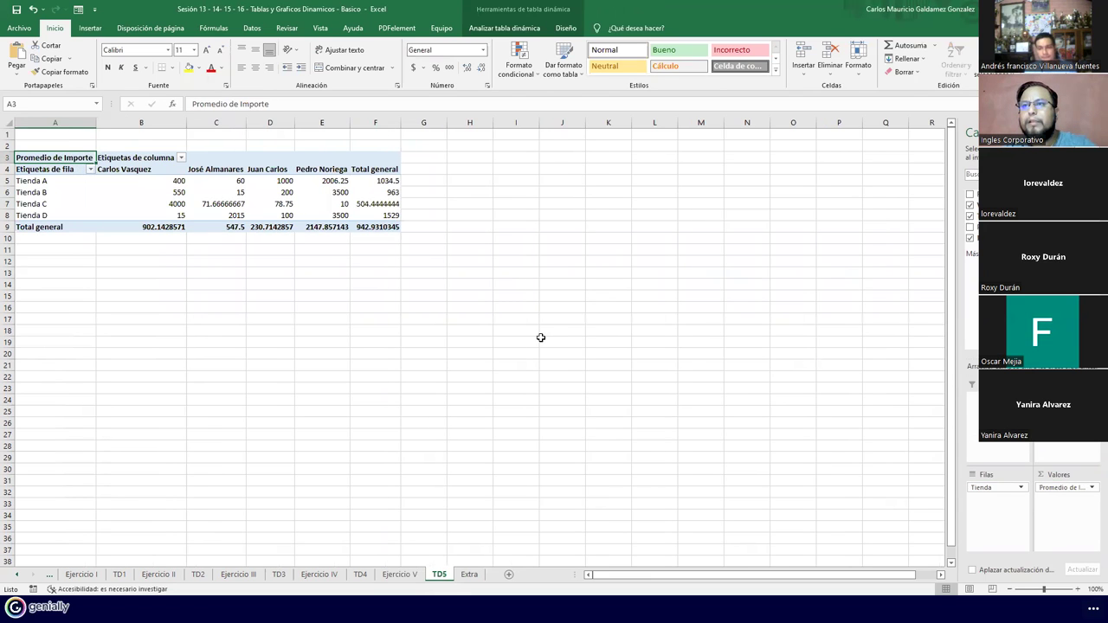
# - Apply the dollar accounting format to all the pivot table averages and totals in B5:F9
pyautogui.moveTo(144, 182); pyautogui.dragTo(375, 223)
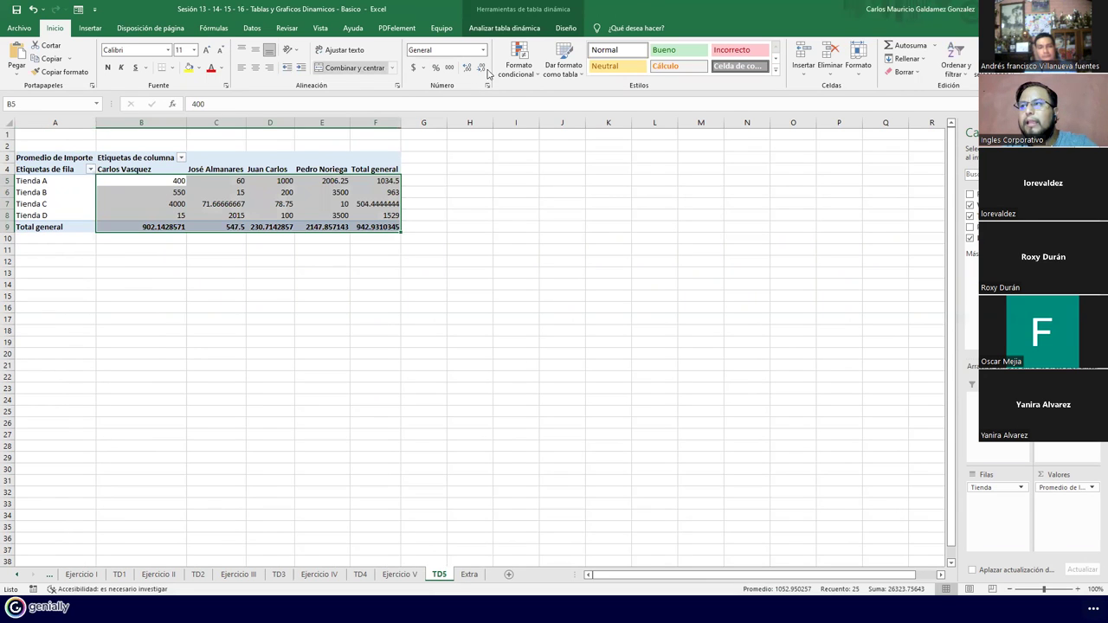
pyautogui.click(412, 68)
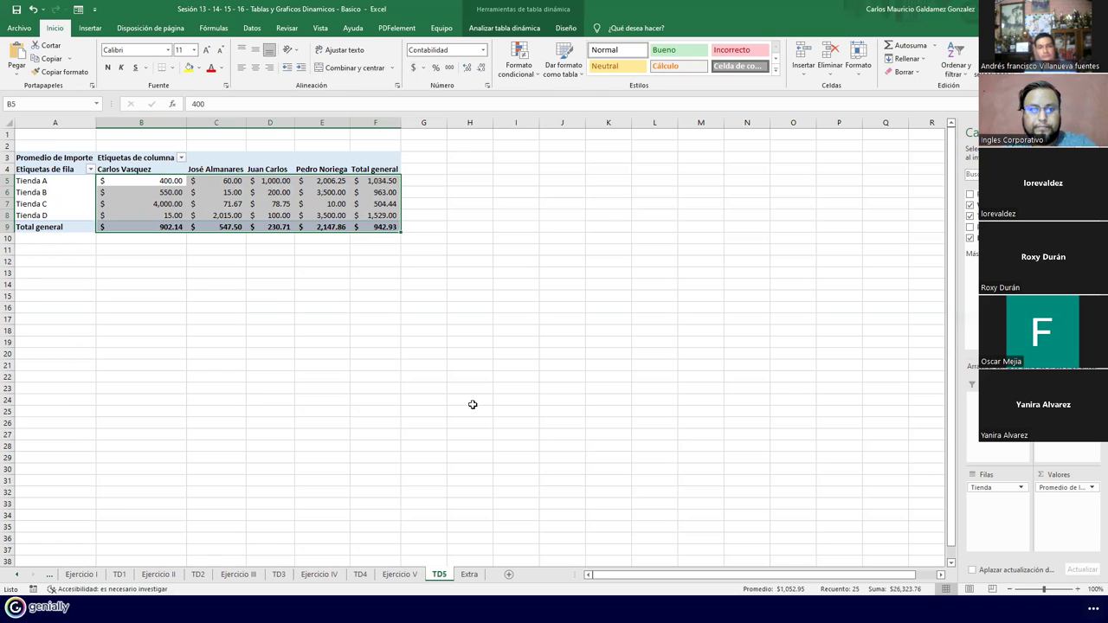
pyautogui.click(268, 242)
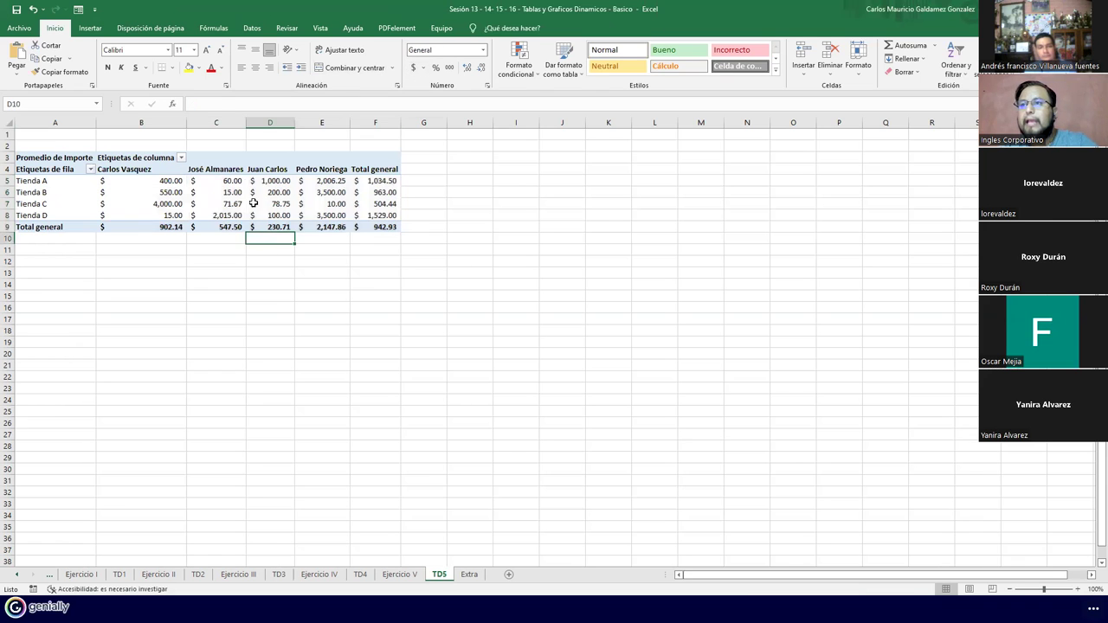
# - Insert a timeline for the Fecha field and place it beside the pivot table, level with its header
pyautogui.click(254, 203)
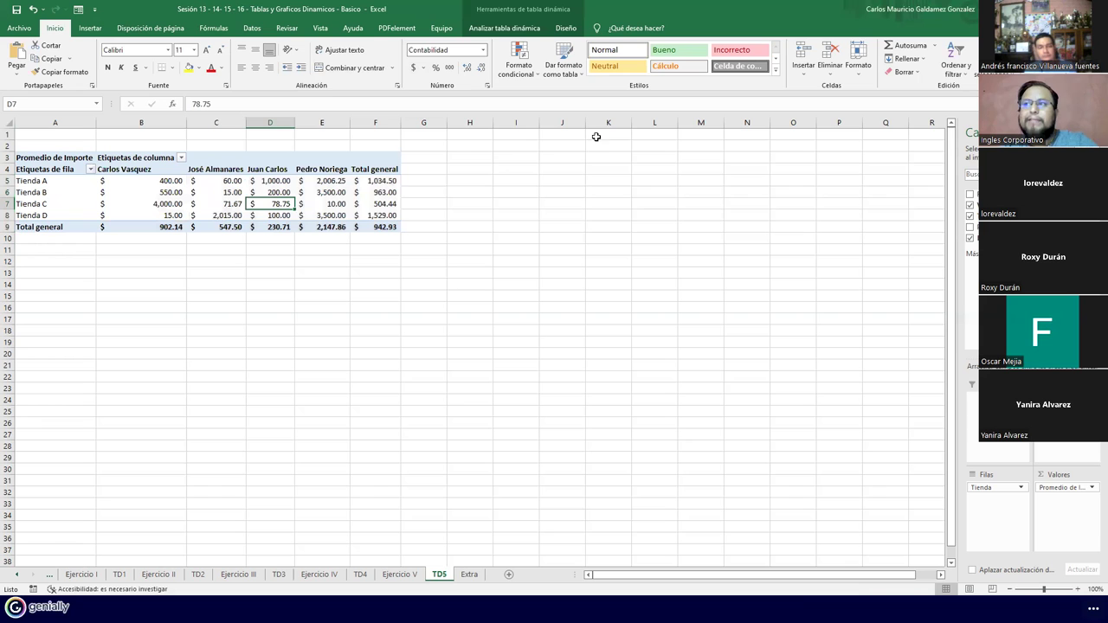
pyautogui.click(502, 29)
pyautogui.click(511, 74)
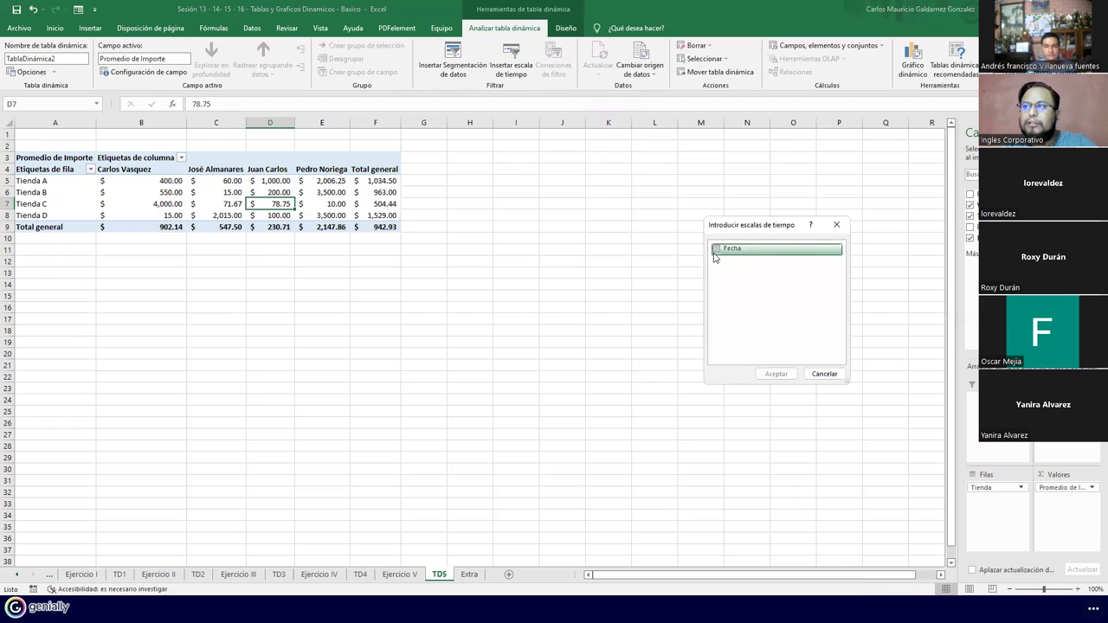
pyautogui.click(716, 249)
pyautogui.click(775, 374)
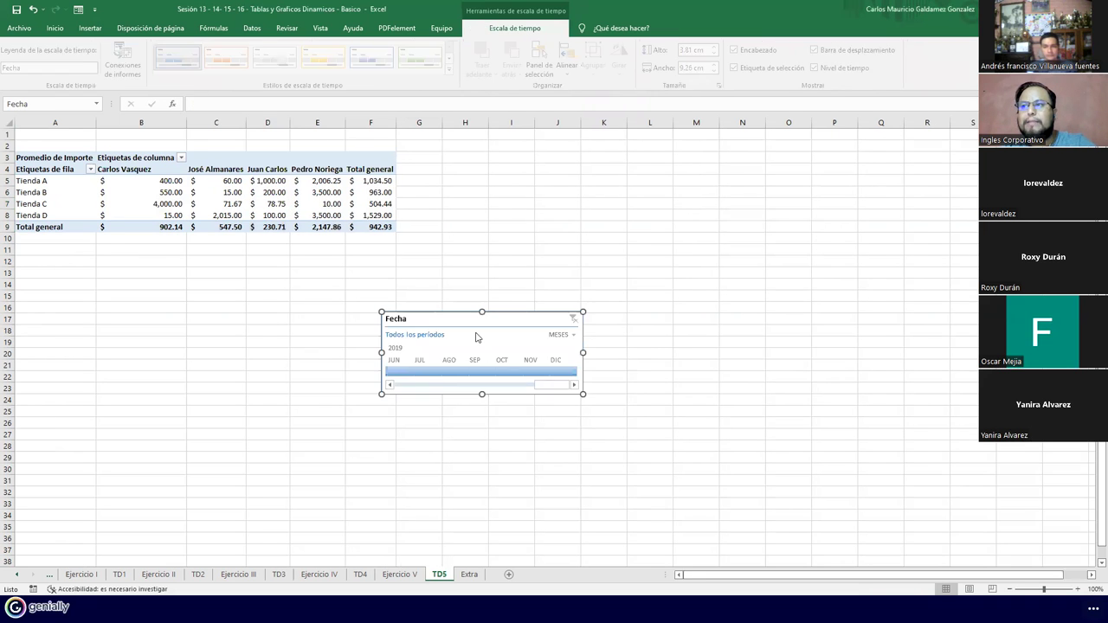
pyautogui.moveTo(476, 321); pyautogui.dragTo(606, 165)
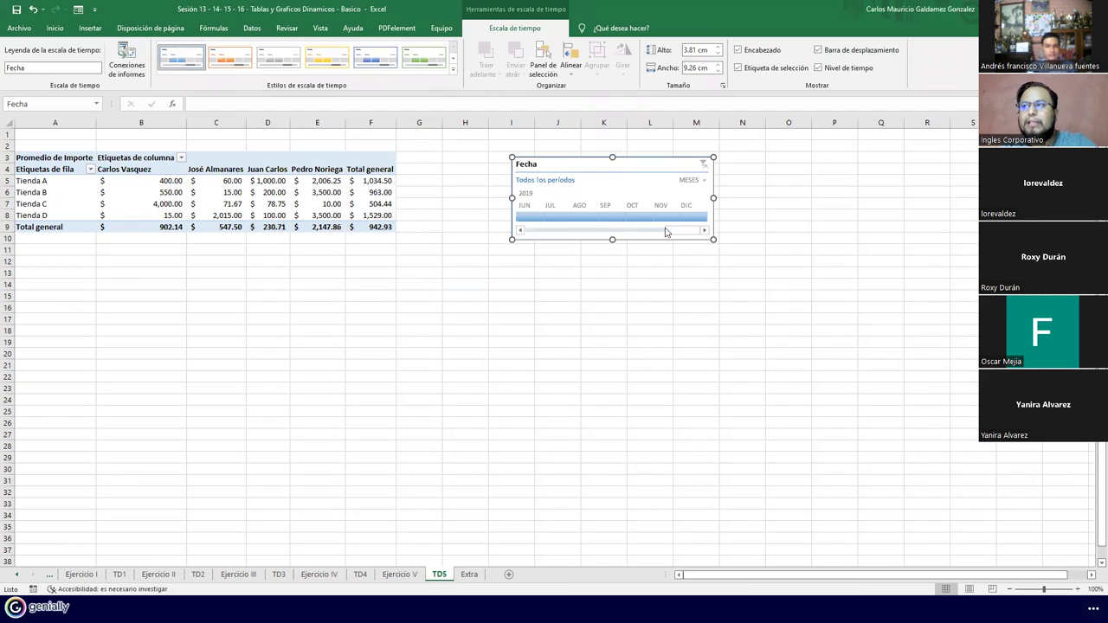
# - Filter the pivot table with the timeline to June–November 2019, and change the period to January–May 2017
pyautogui.moveTo(524, 217); pyautogui.dragTo(659, 223)
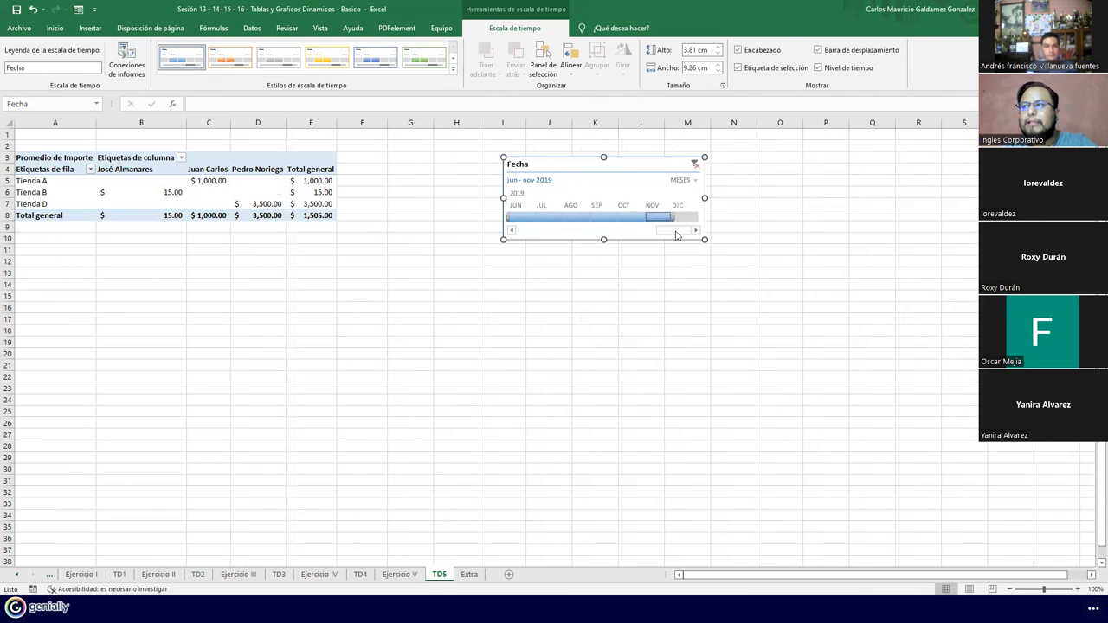
pyautogui.moveTo(678, 234); pyautogui.dragTo(518, 237)
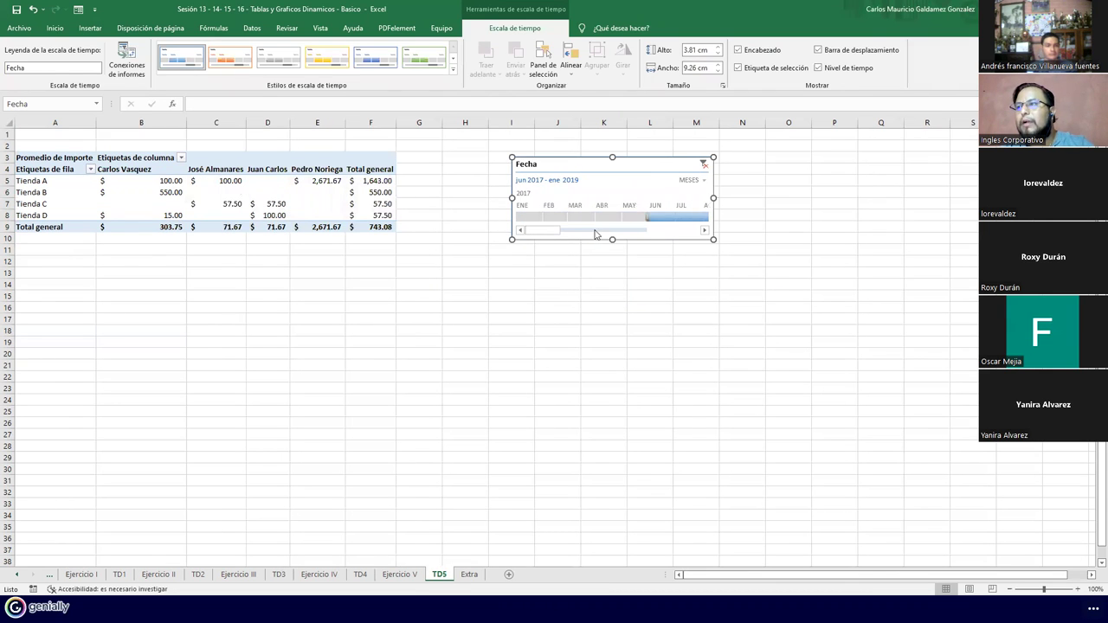
pyautogui.moveTo(630, 219); pyautogui.dragTo(509, 223)
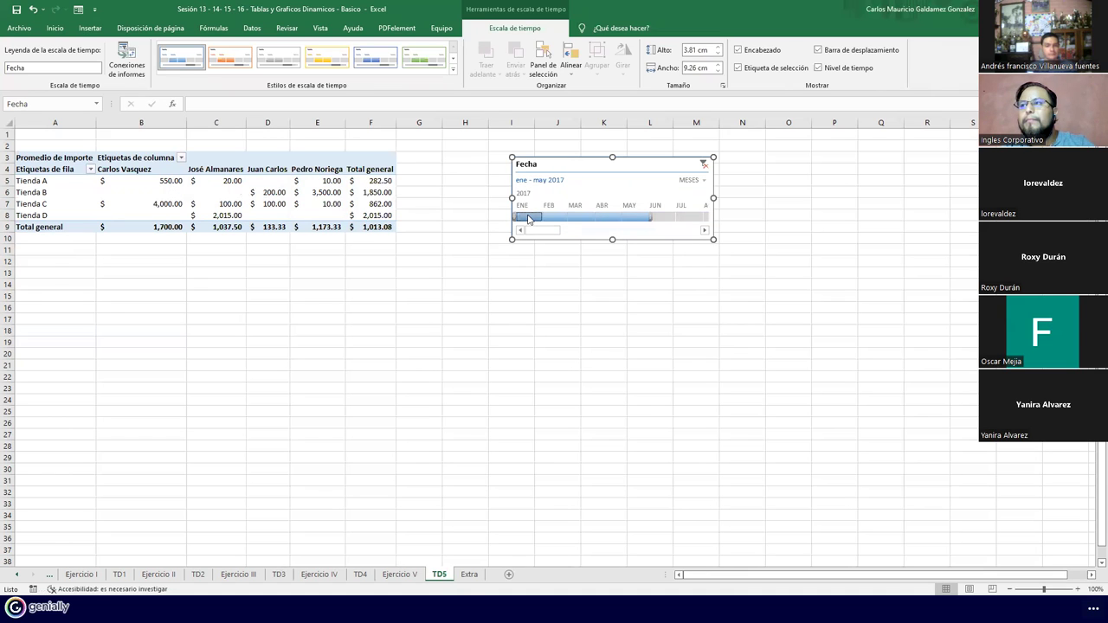
# - Try different 2017 month selections on the timeline, including January–February and April alone, ending with January–June
pyautogui.click(529, 218)
pyautogui.moveTo(528, 218); pyautogui.dragTo(558, 218)
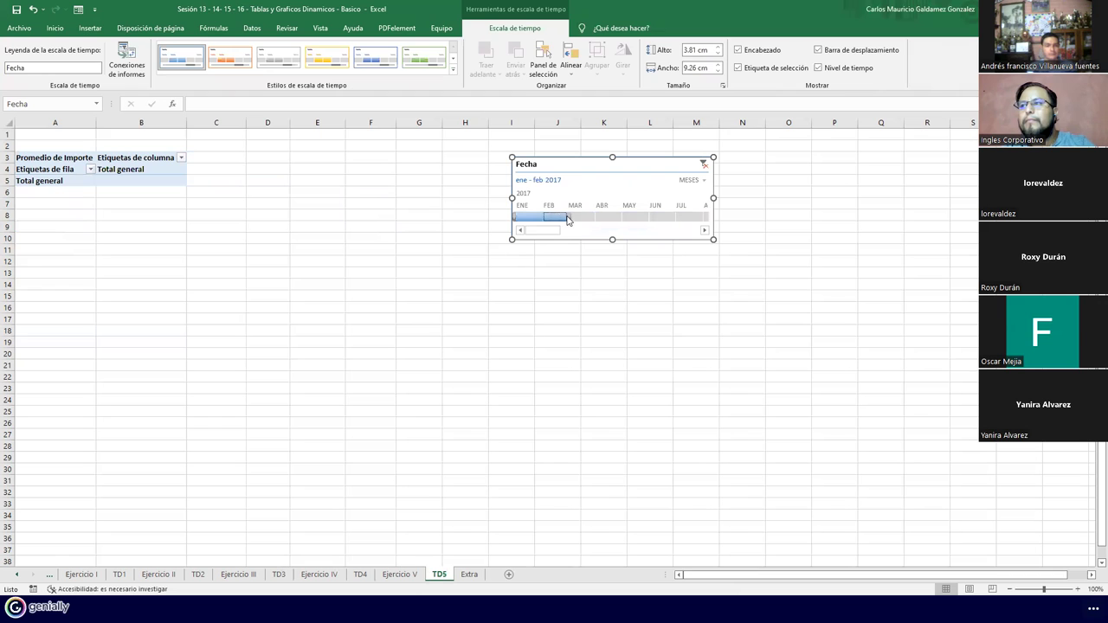
pyautogui.click(580, 217)
pyautogui.click(606, 217)
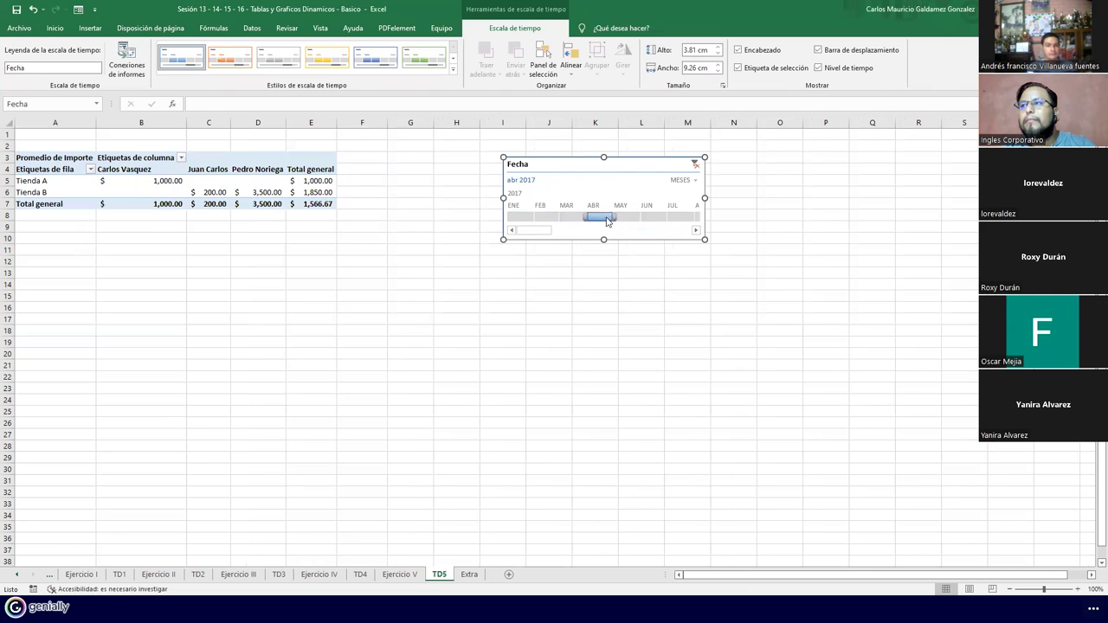
pyautogui.click(645, 216)
pyautogui.moveTo(650, 213); pyautogui.dragTo(525, 259)
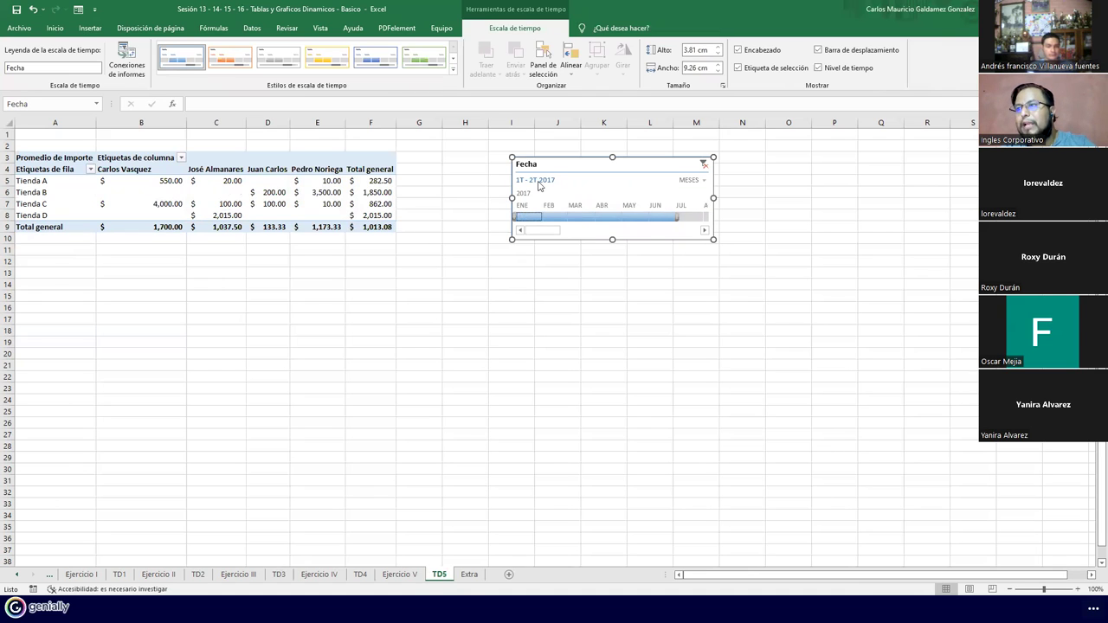
# - Set the timeline's time level to years and filter the pivot table to 2017
pyautogui.click(701, 181)
pyautogui.click(703, 191)
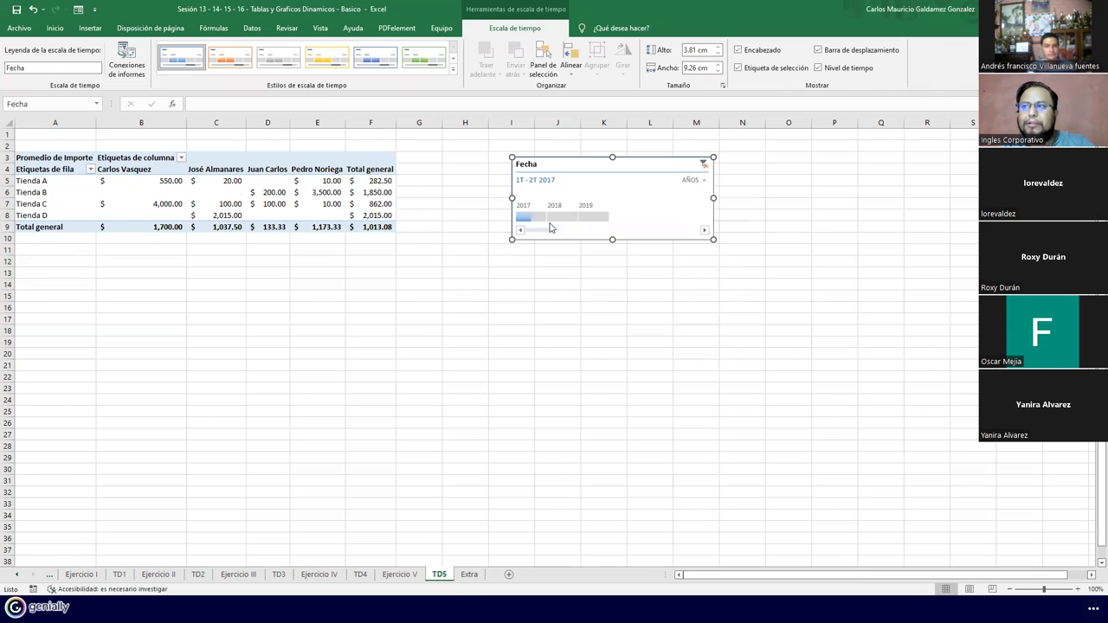
pyautogui.click(536, 216)
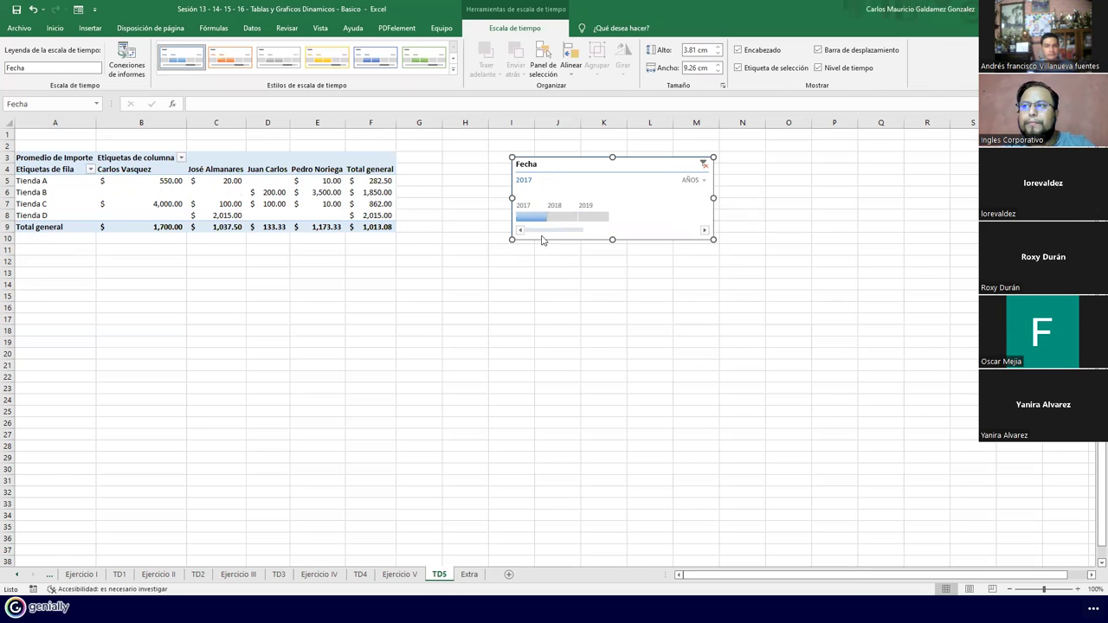
# - Filter the pivot table with the yearly timeline to 2018, and change the period to 2019
pyautogui.moveTo(531, 221); pyautogui.dragTo(562, 216)
pyautogui.click(565, 217)
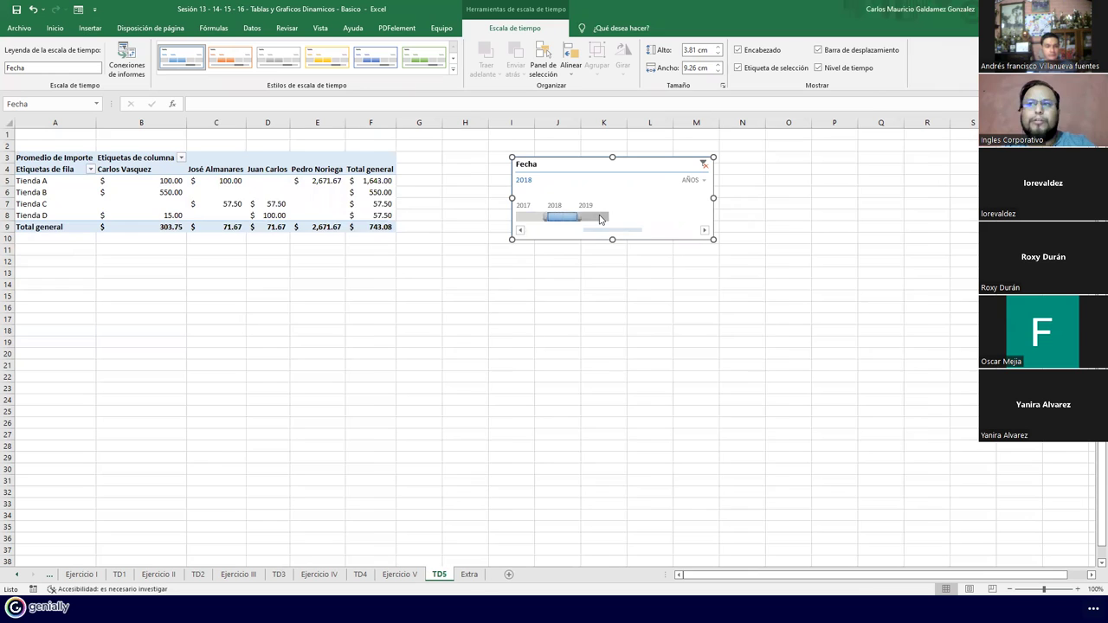
pyautogui.click(601, 218)
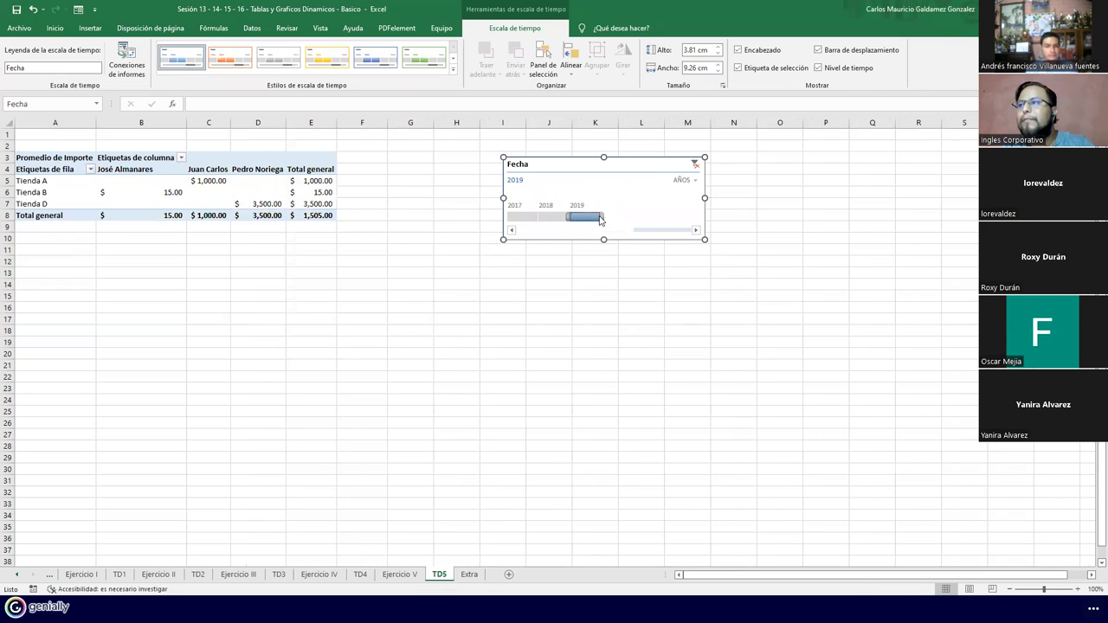
# - Set the timeline's time level to quarters and filter the pivot table by the quarters of 2017 in turn, ending with 4T 2017
pyautogui.click(683, 180)
pyautogui.click(680, 209)
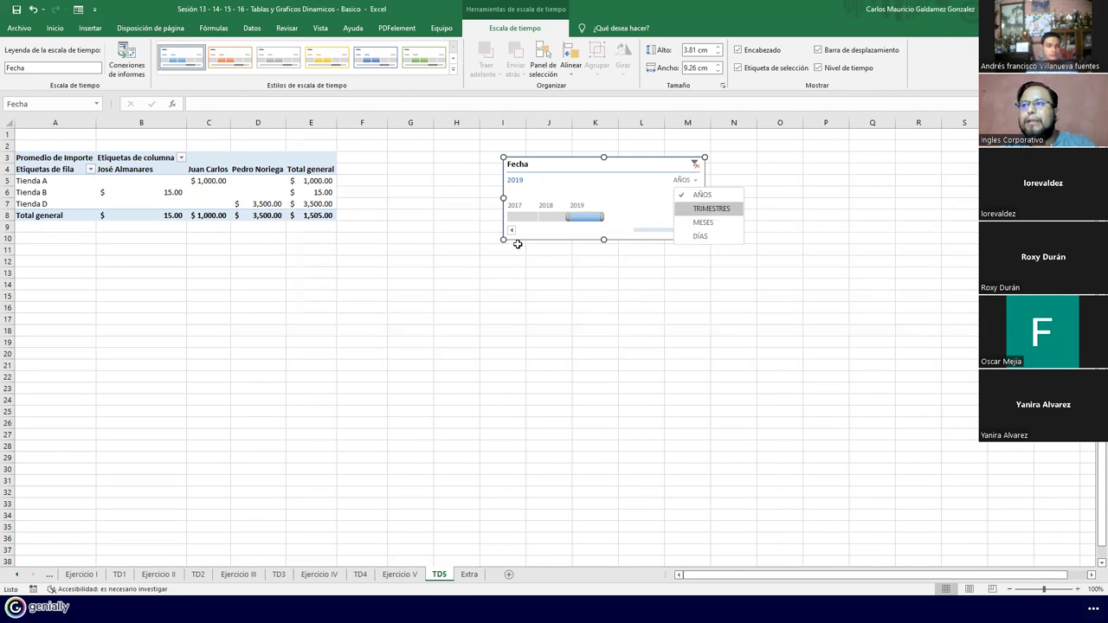
pyautogui.click(515, 217)
pyautogui.click(530, 217)
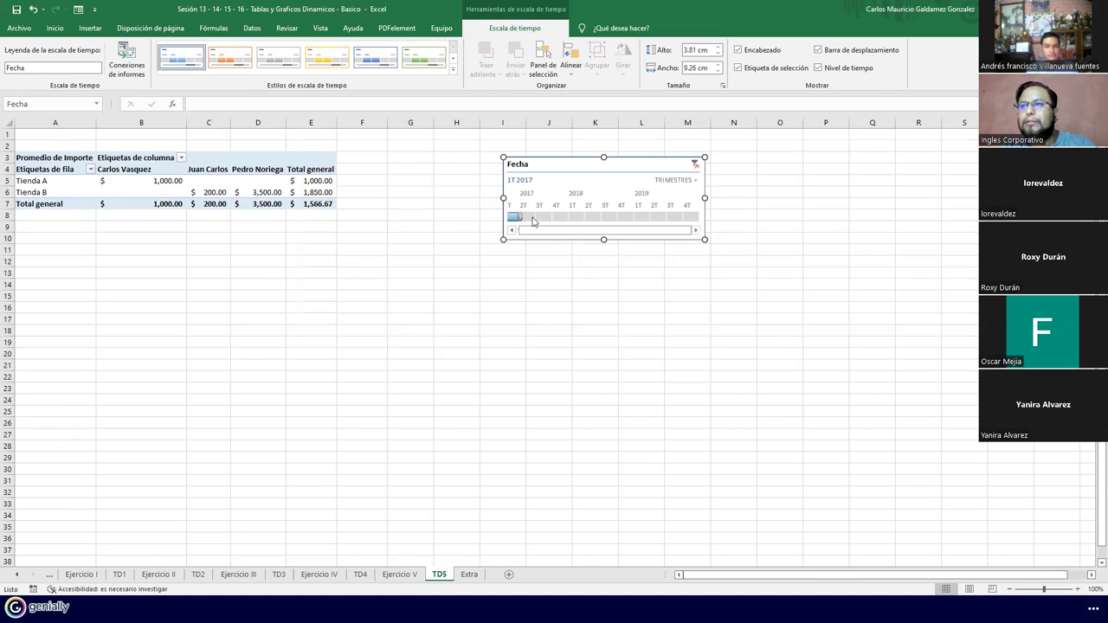
pyautogui.click(555, 217)
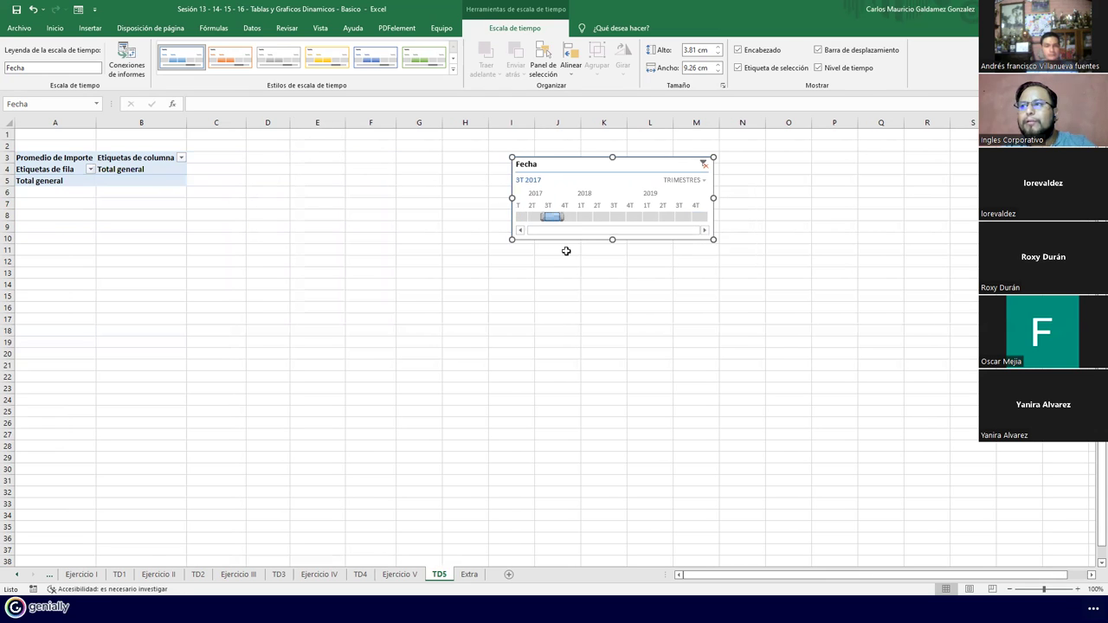
pyautogui.click(567, 217)
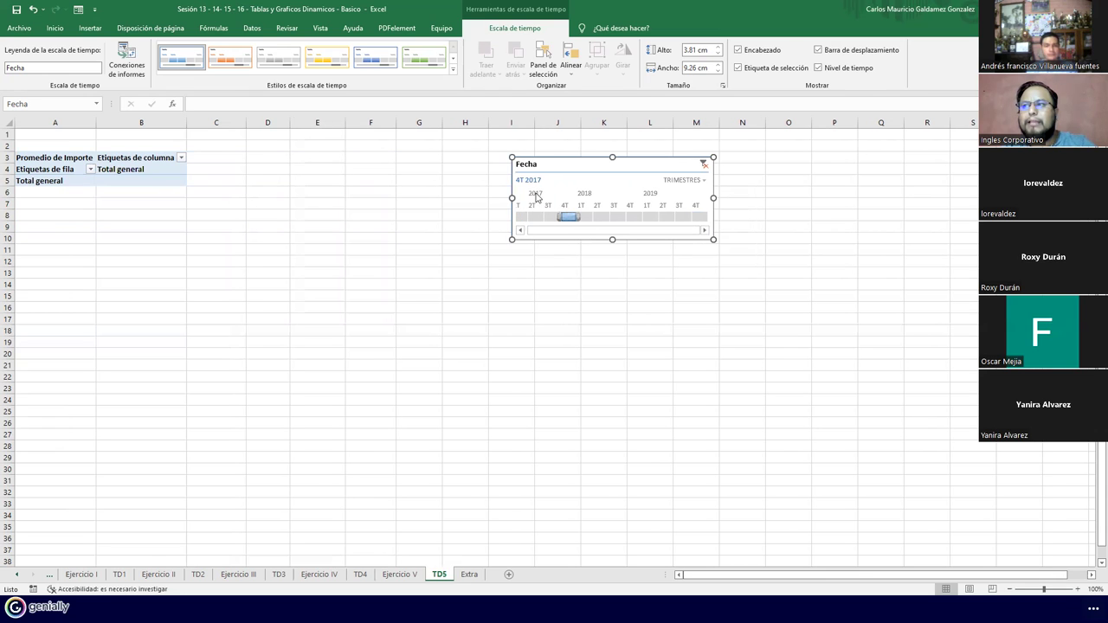
# - Try single quarters of 2018 and 2019 on the timeline, ending with 4T 2019
pyautogui.click(585, 218)
pyautogui.click(610, 218)
pyautogui.click(623, 218)
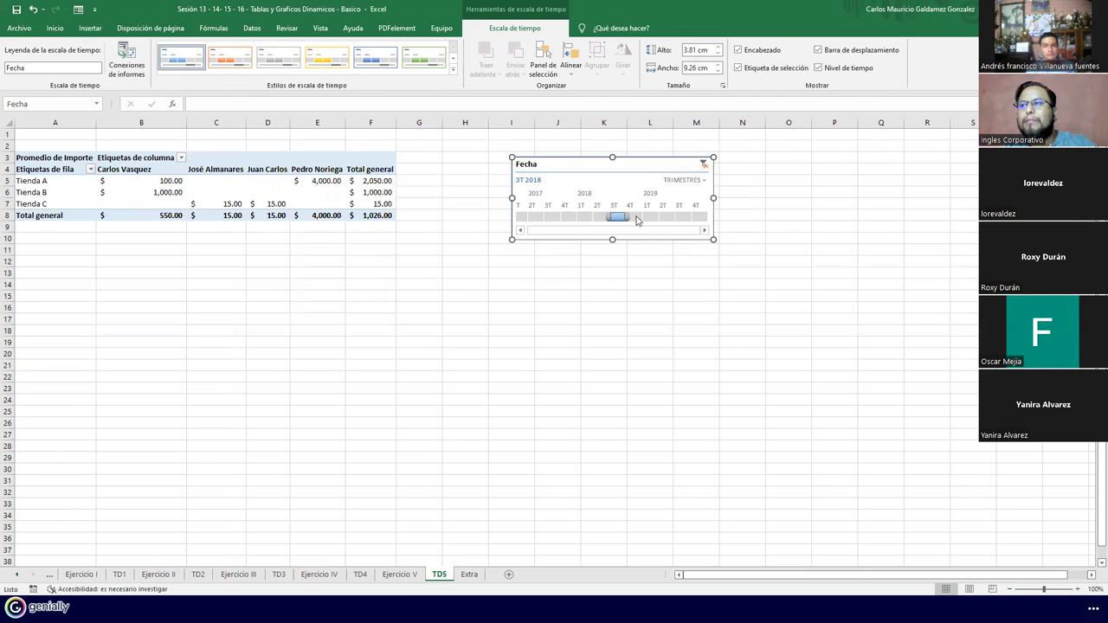
pyautogui.click(635, 219)
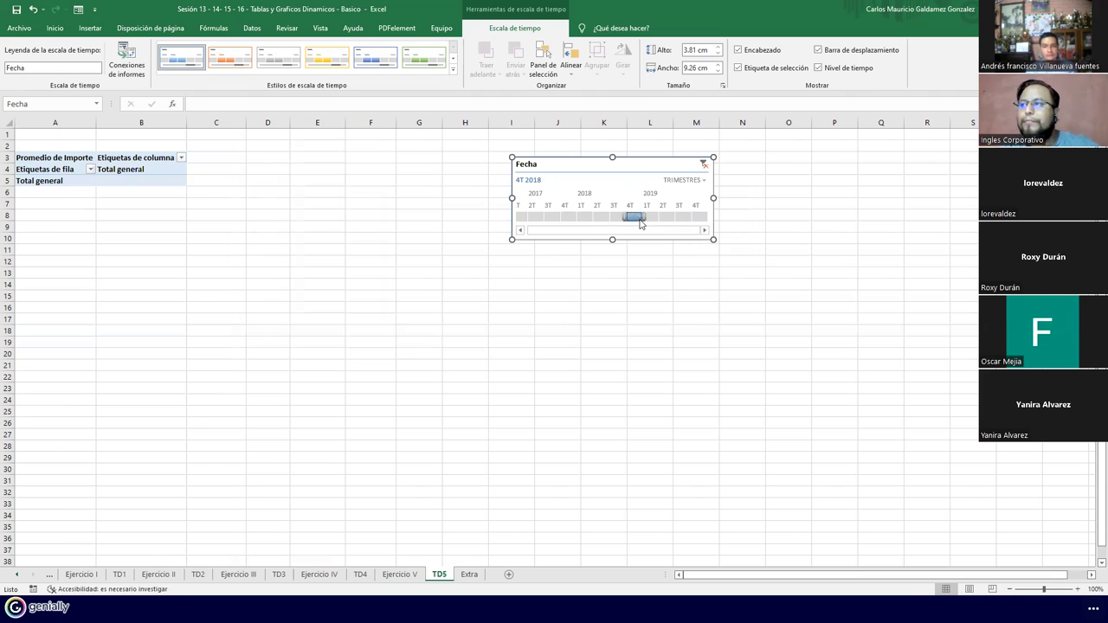
pyautogui.click(664, 219)
pyautogui.click(651, 218)
pyautogui.click(694, 218)
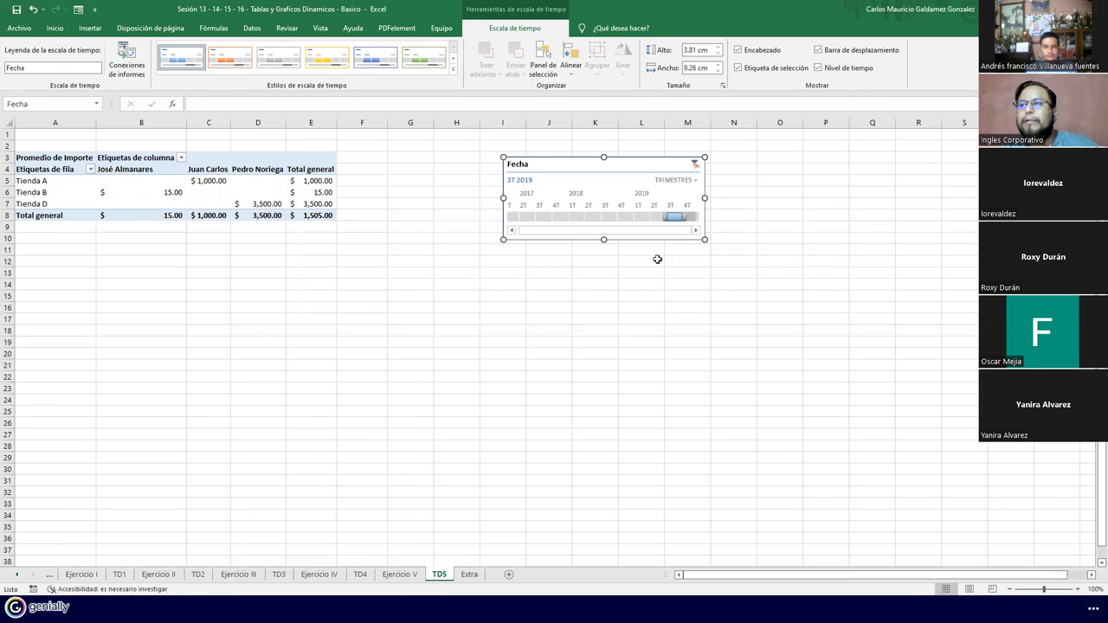
# - Set the timeline's time level to days and filter the pivot table to 1 January–1 March 2017
pyautogui.click(689, 183)
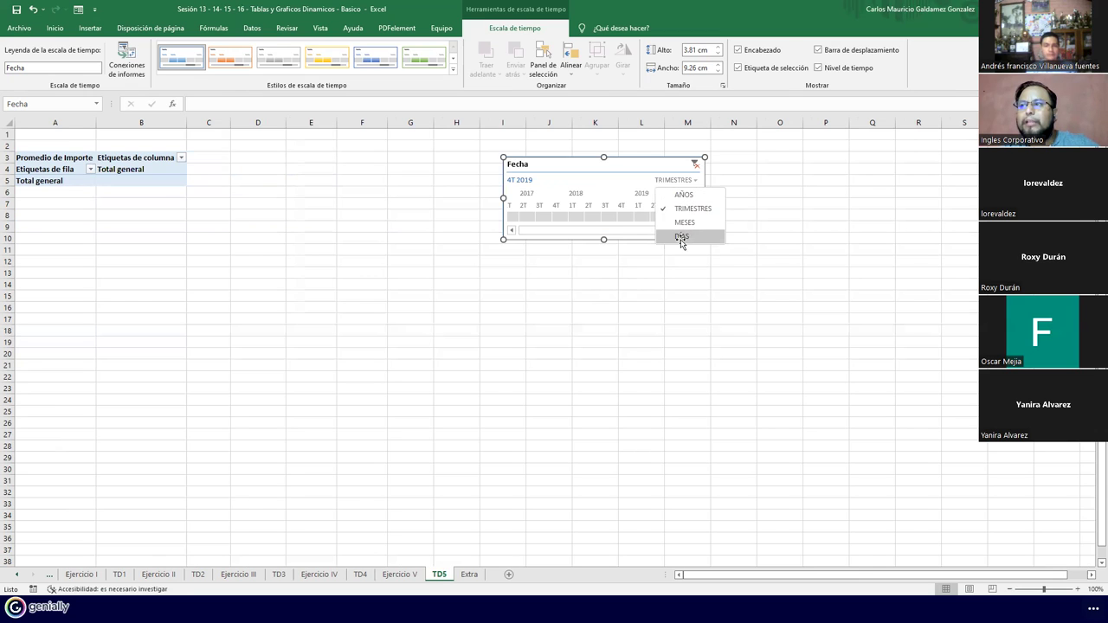
pyautogui.click(682, 237)
pyautogui.click(544, 228)
pyautogui.click(512, 227)
pyautogui.moveTo(588, 212); pyautogui.dragTo(552, 218)
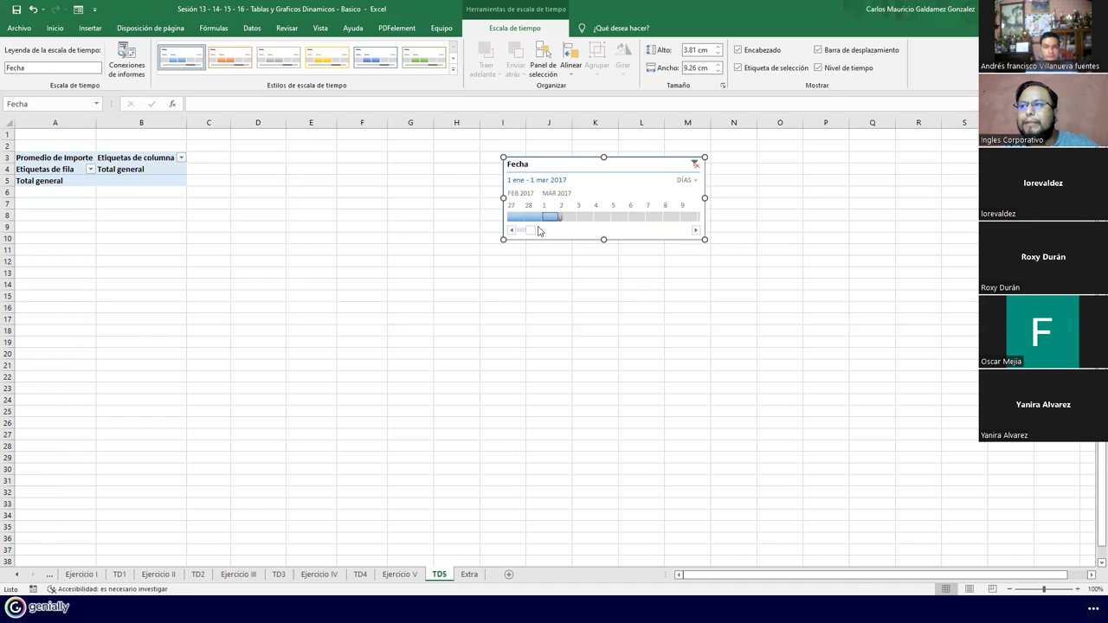
# - Change the timeline's daily range to 1 March–1 May 2017
pyautogui.moveTo(531, 231); pyautogui.dragTo(533, 232)
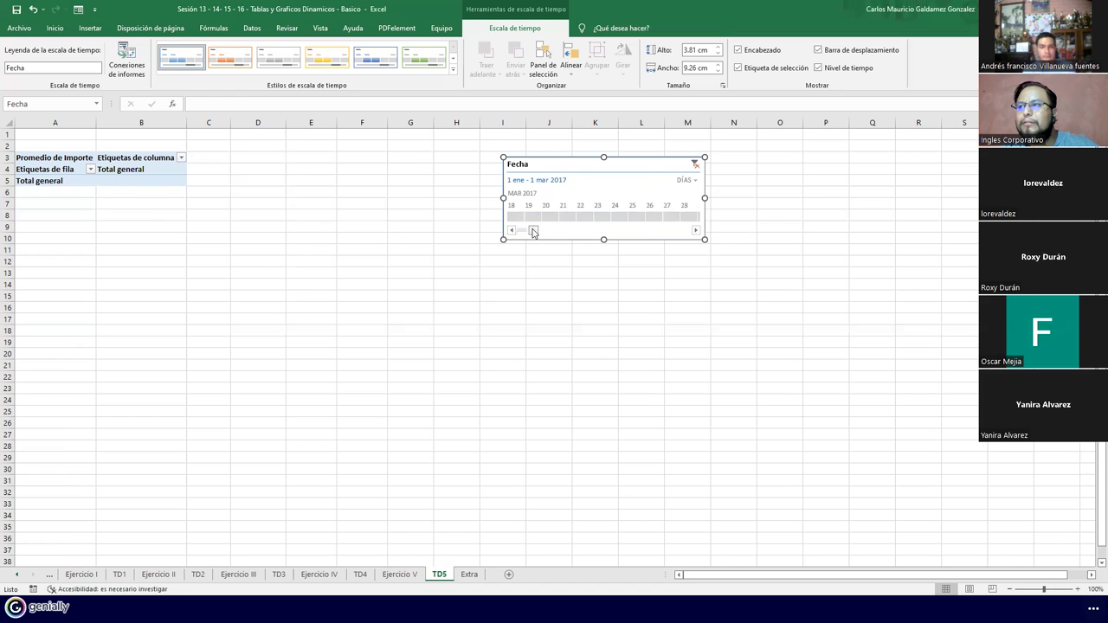
pyautogui.click(512, 230)
pyautogui.click(549, 222)
pyautogui.moveTo(534, 224); pyautogui.dragTo(794, 214)
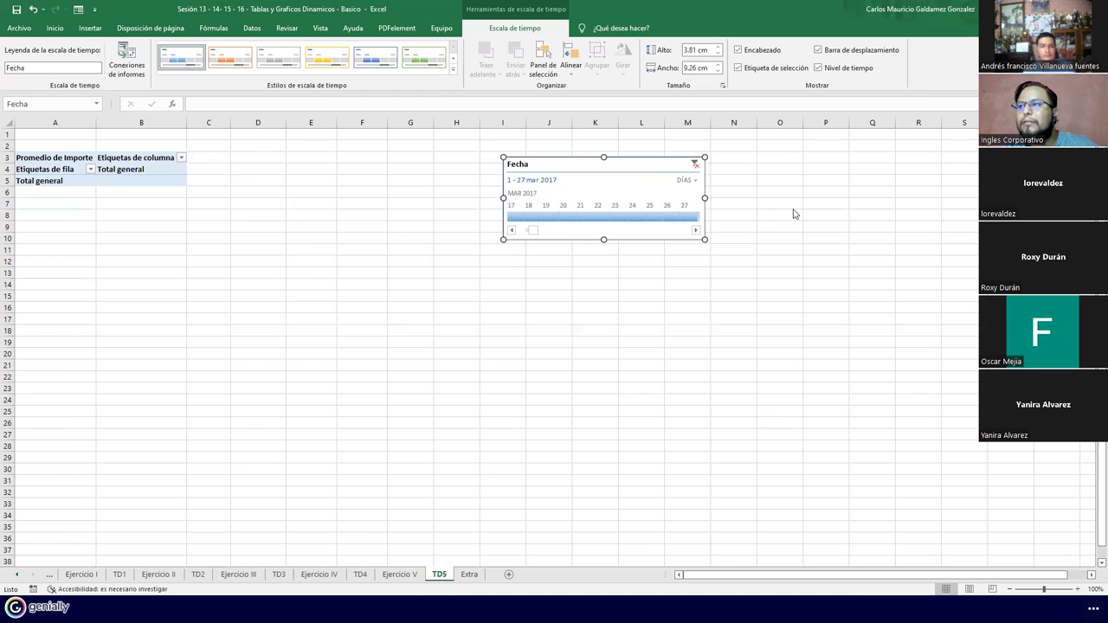
pyautogui.moveTo(795, 213); pyautogui.dragTo(561, 223)
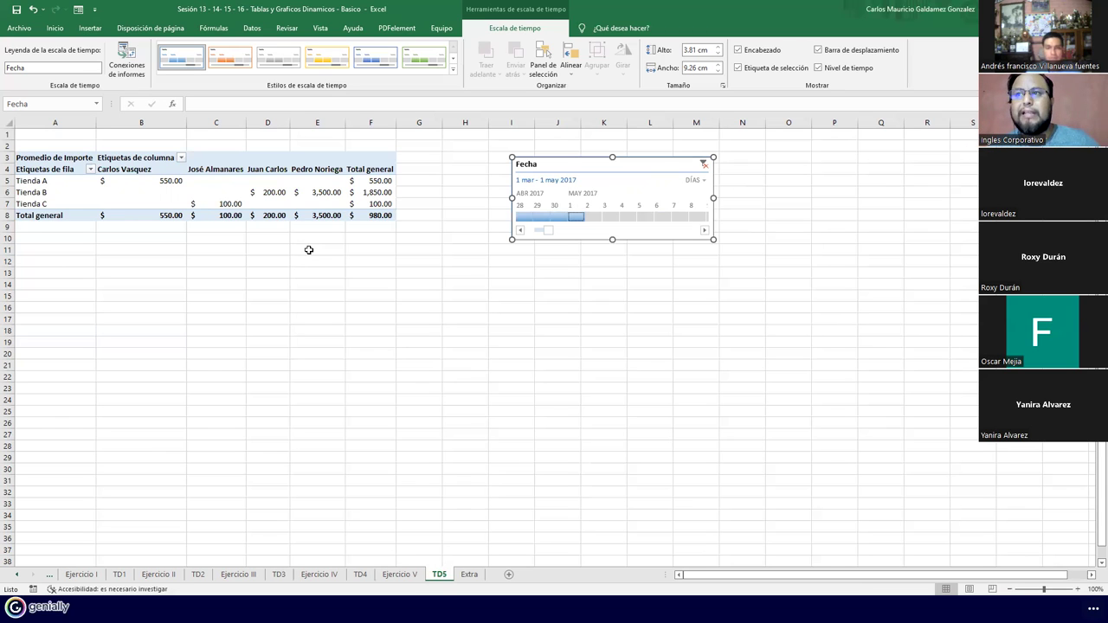
# - Try the orange, yellow and green timeline styles, and apply the darker blue light style
pyautogui.click(229, 58)
pyautogui.click(326, 57)
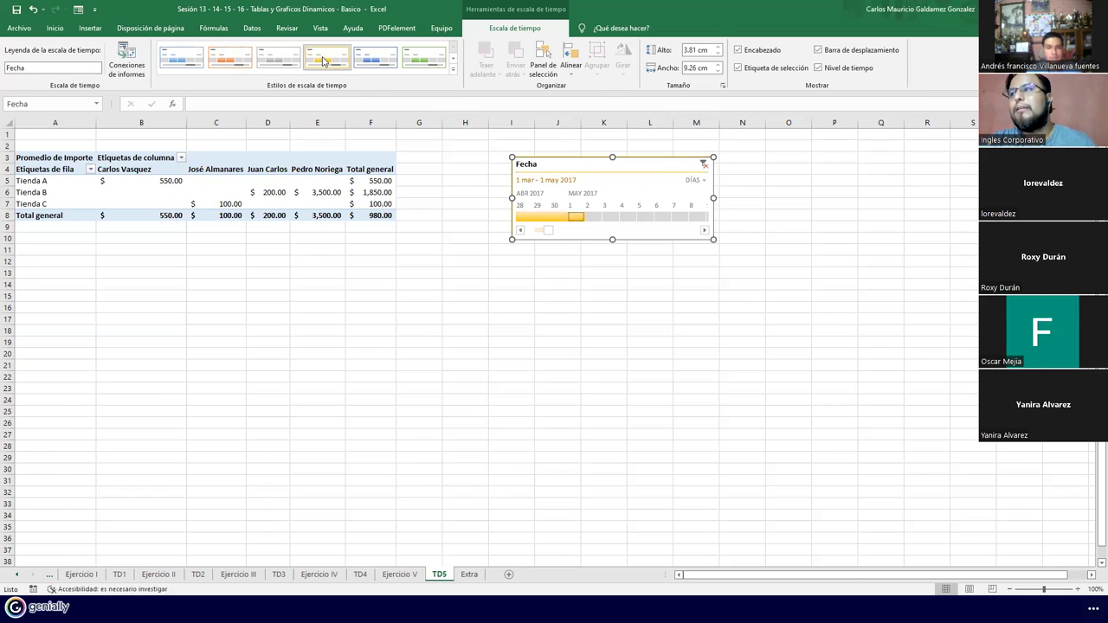
pyautogui.click(373, 62)
pyautogui.click(404, 64)
pyautogui.click(374, 60)
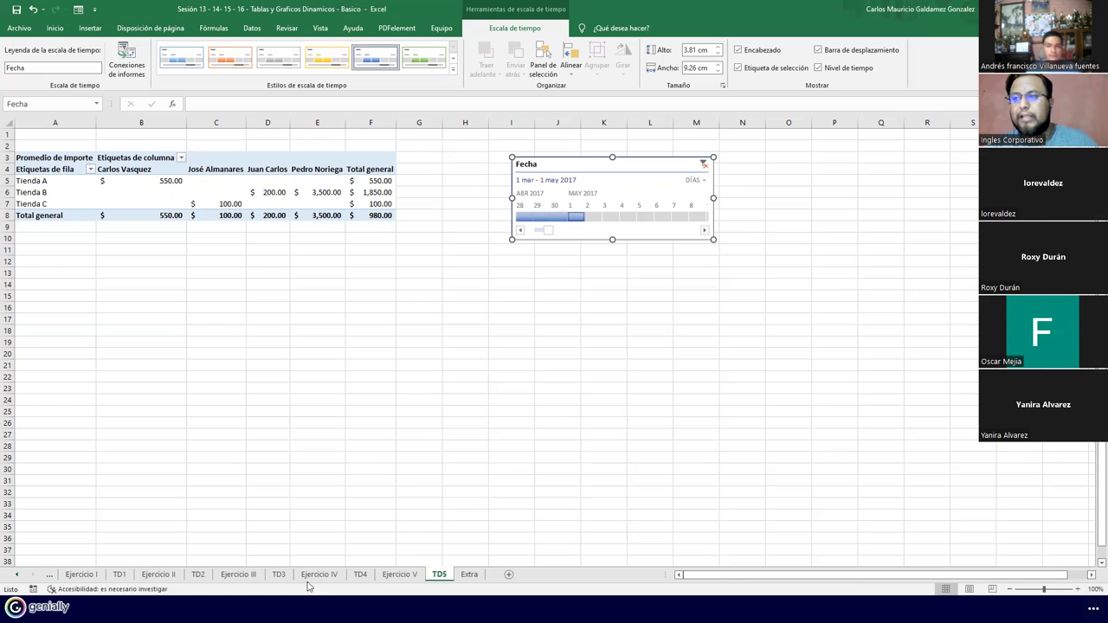
# - Check the reference result on the Ejercicio V sheet, and clear the Fecha timeline filter on TD5 to show all periods
pyautogui.click(396, 576)
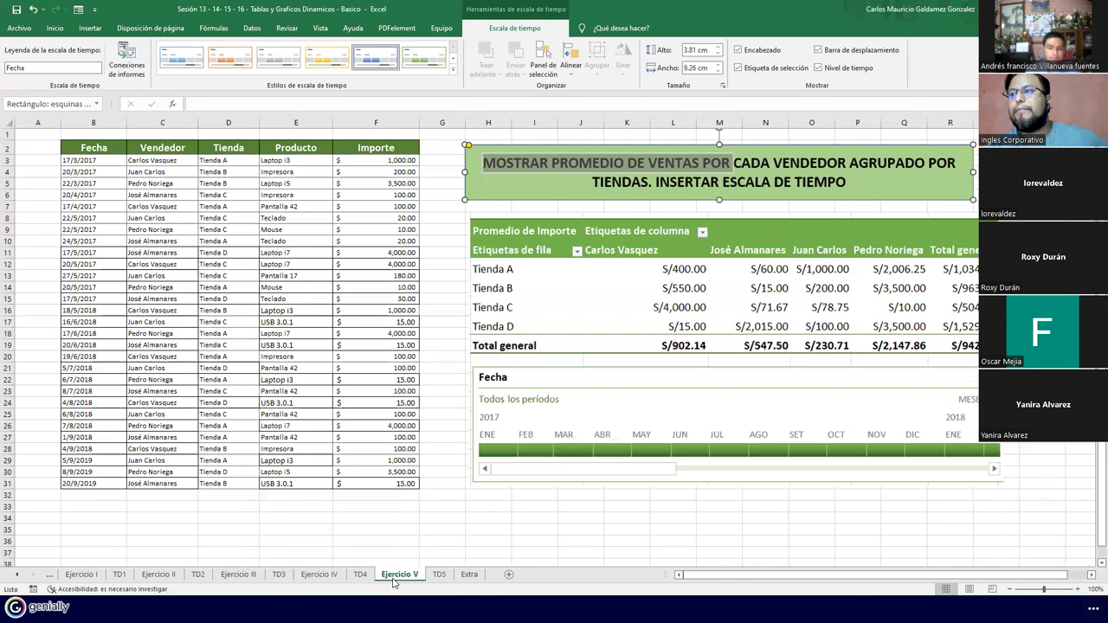
pyautogui.click(439, 575)
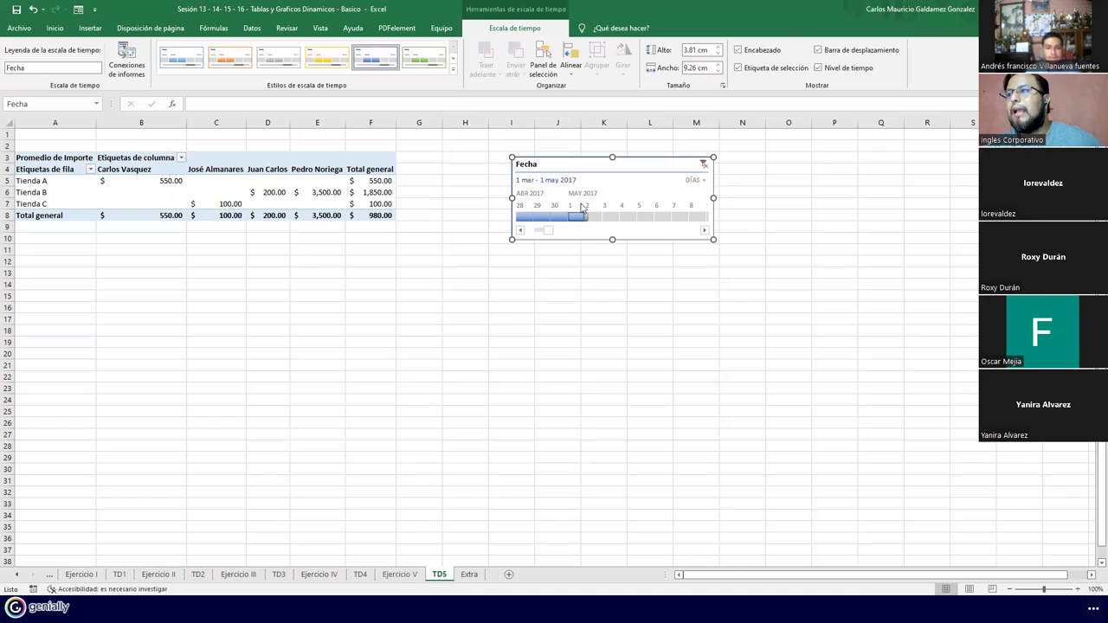
pyautogui.click(703, 165)
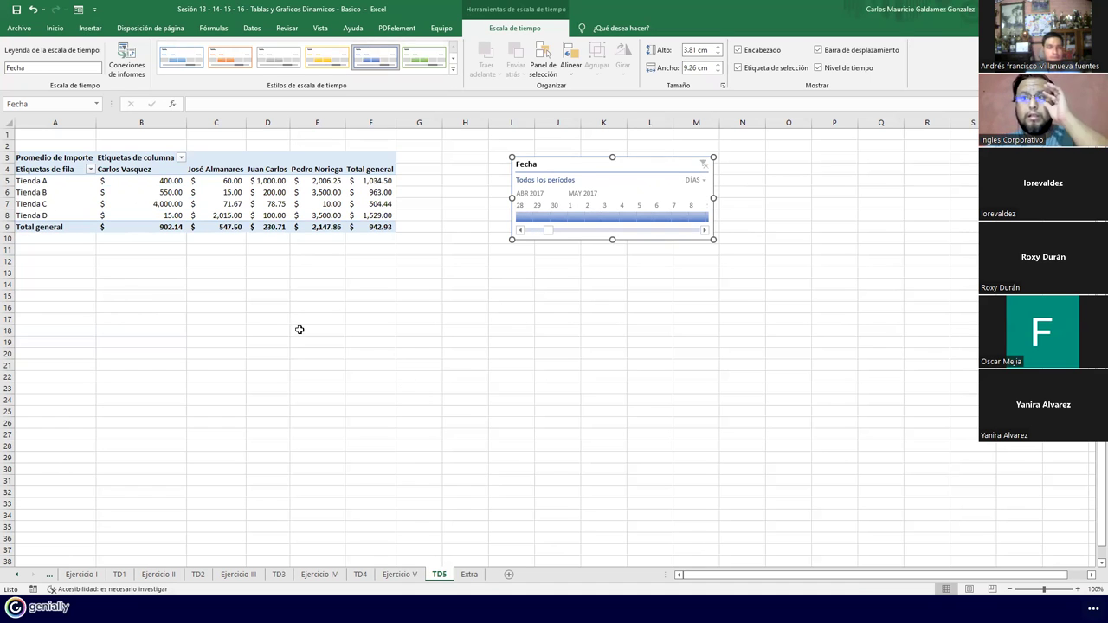
# - Examine the average amounts per store and seller in the pivot table's value range B5:F9
pyautogui.moveTo(149, 181); pyautogui.dragTo(392, 227)
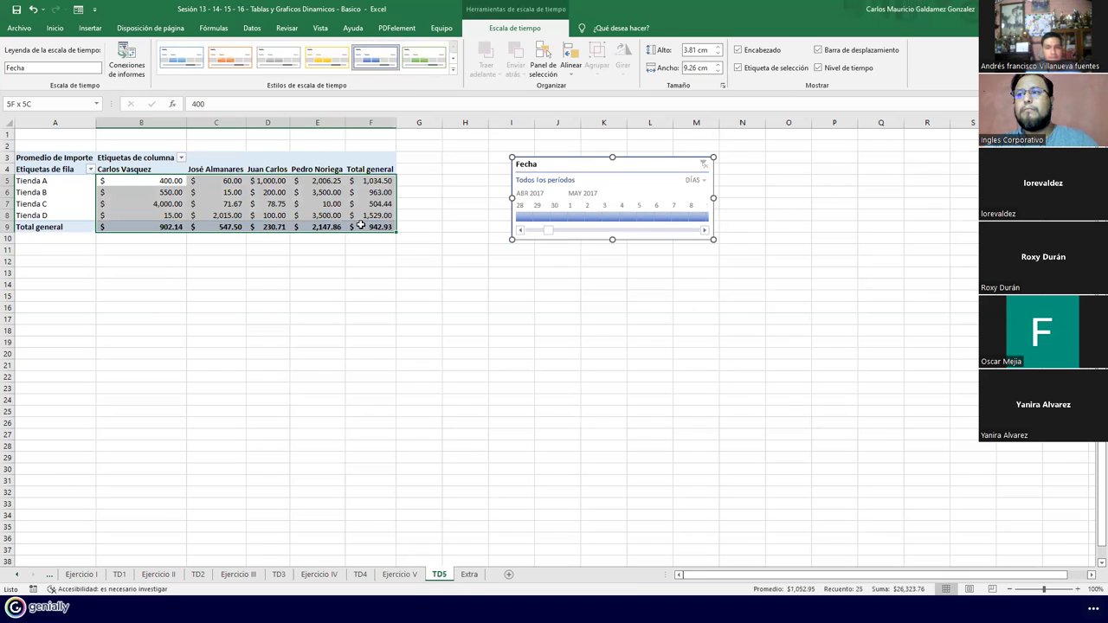
pyautogui.click(294, 189)
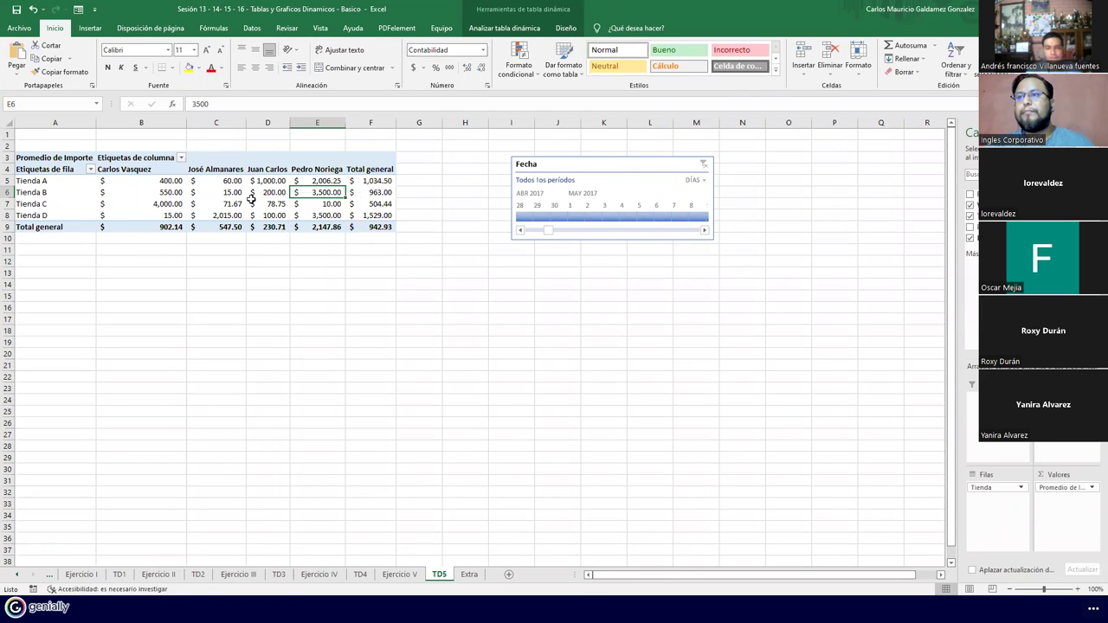
pyautogui.click(210, 203)
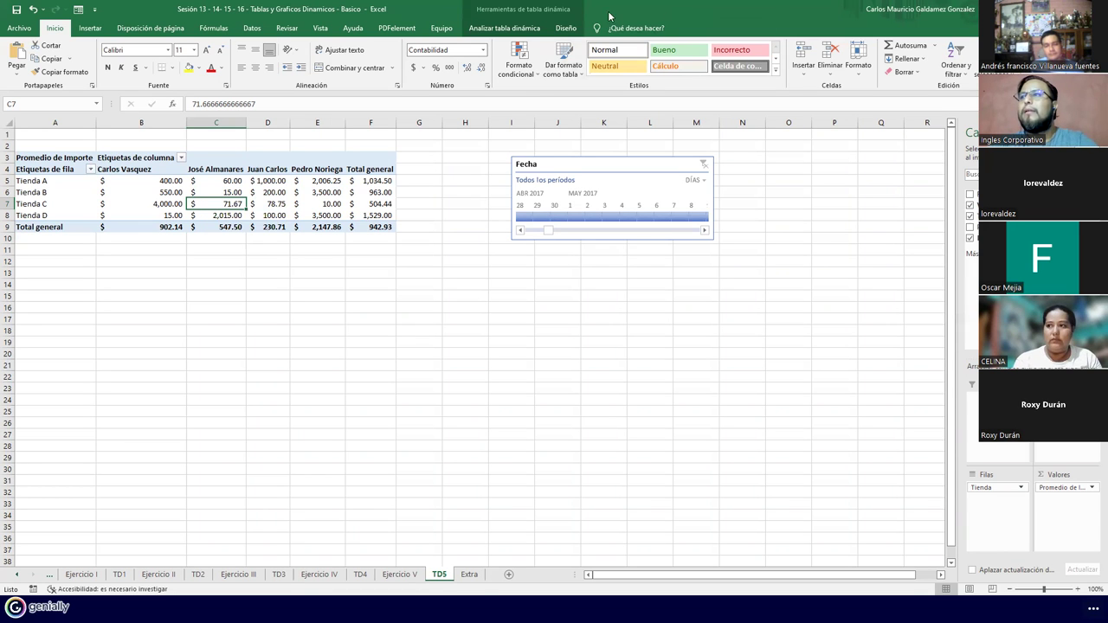
pyautogui.click(504, 27)
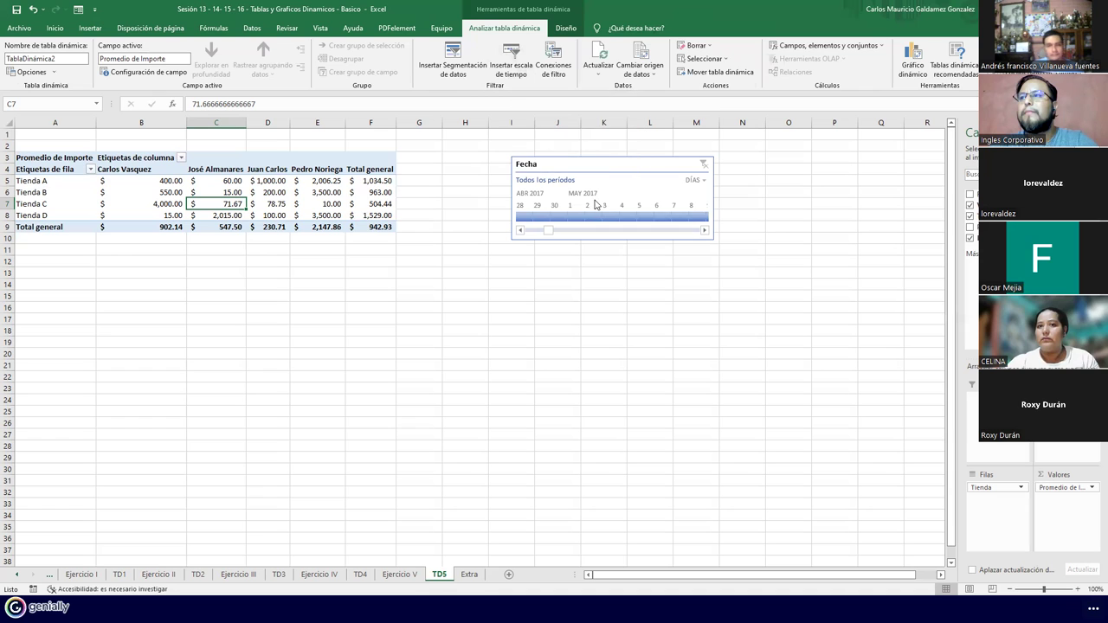
pyautogui.click(352, 192)
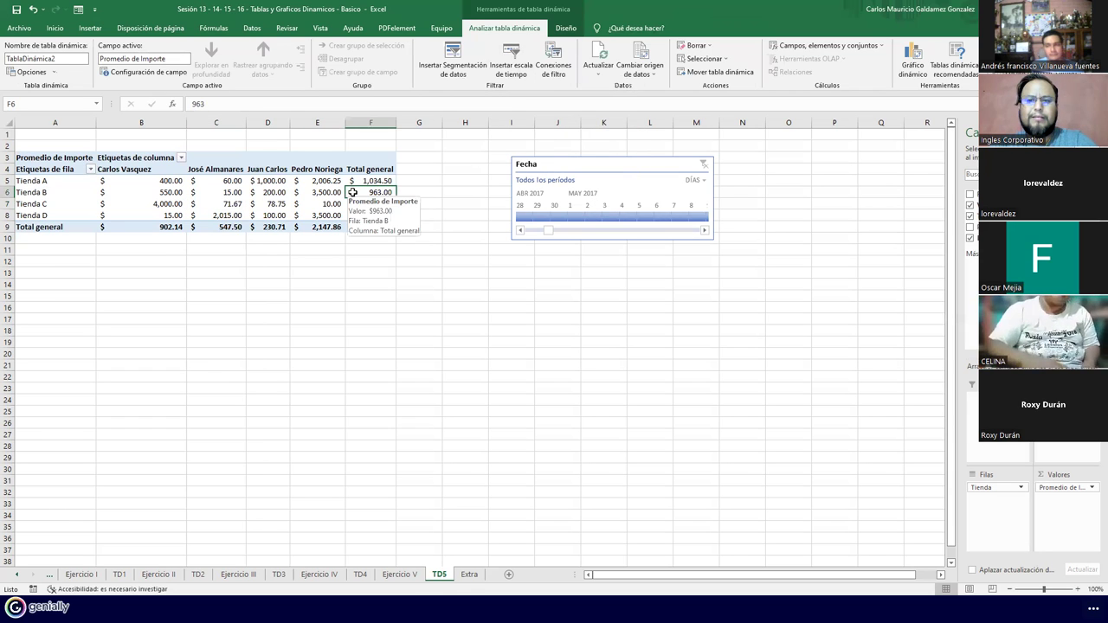
pyautogui.click(297, 181)
pyautogui.moveTo(164, 184); pyautogui.dragTo(362, 225)
pyautogui.click(362, 226)
pyautogui.moveTo(146, 183); pyautogui.dragTo(362, 228)
pyautogui.click(363, 228)
pyautogui.moveTo(142, 181); pyautogui.dragTo(356, 228)
pyautogui.click(289, 204)
pyautogui.moveTo(143, 181); pyautogui.dragTo(358, 222)
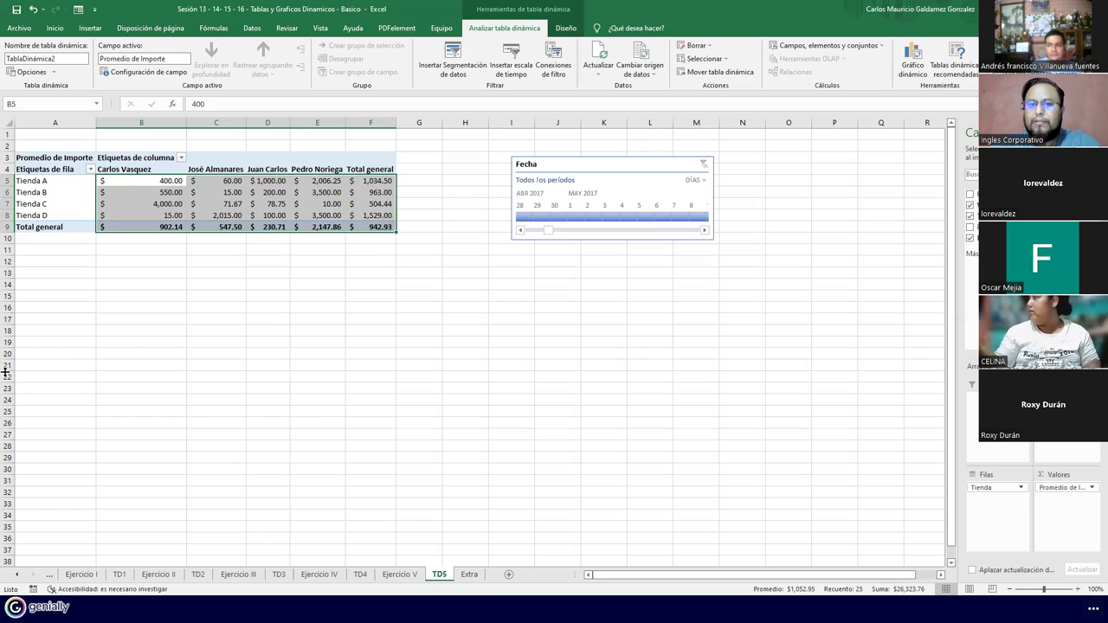
pyautogui.click(309, 220)
pyautogui.moveTo(153, 181); pyautogui.dragTo(362, 235)
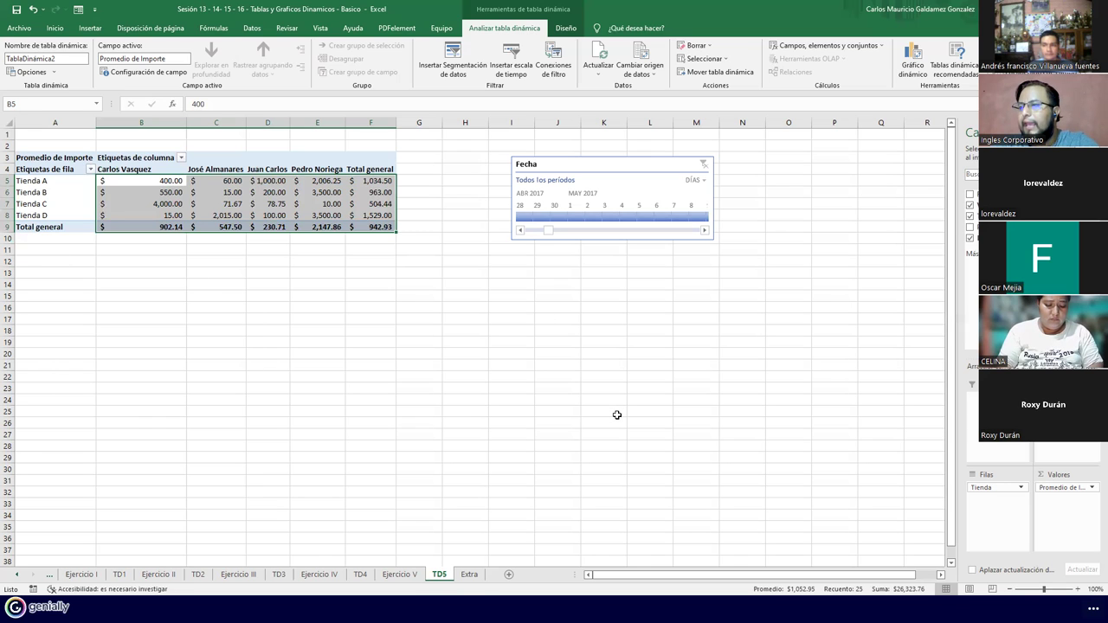
pyautogui.click(311, 213)
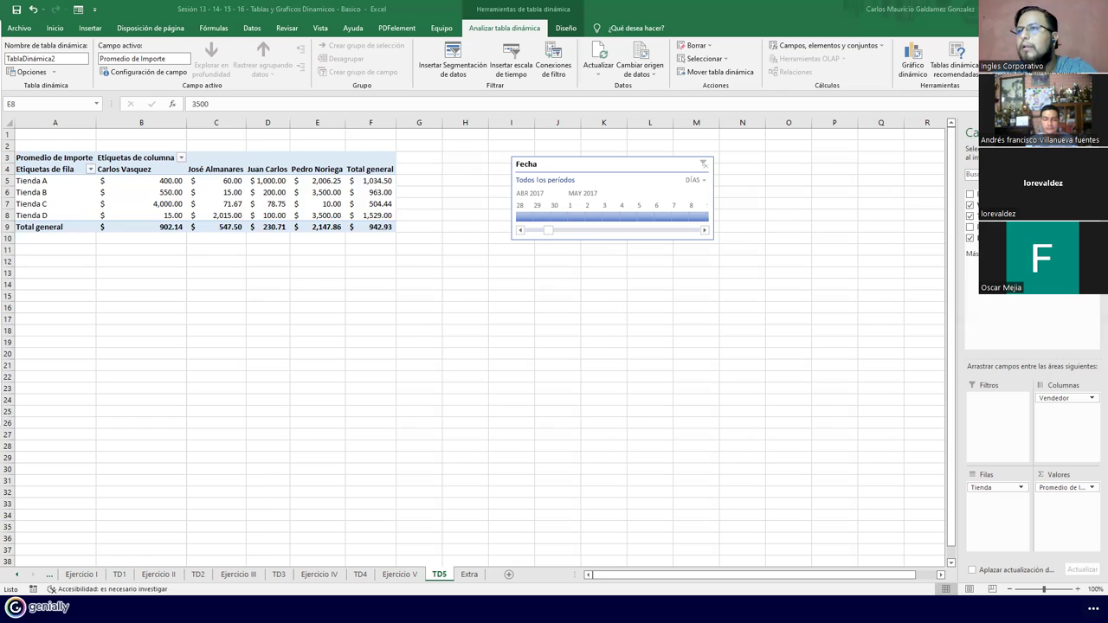
# - Switch to the browser to look at the Excel Online sign-in page, and close the browser window
pyautogui.hotkey('alt', 'Tab')
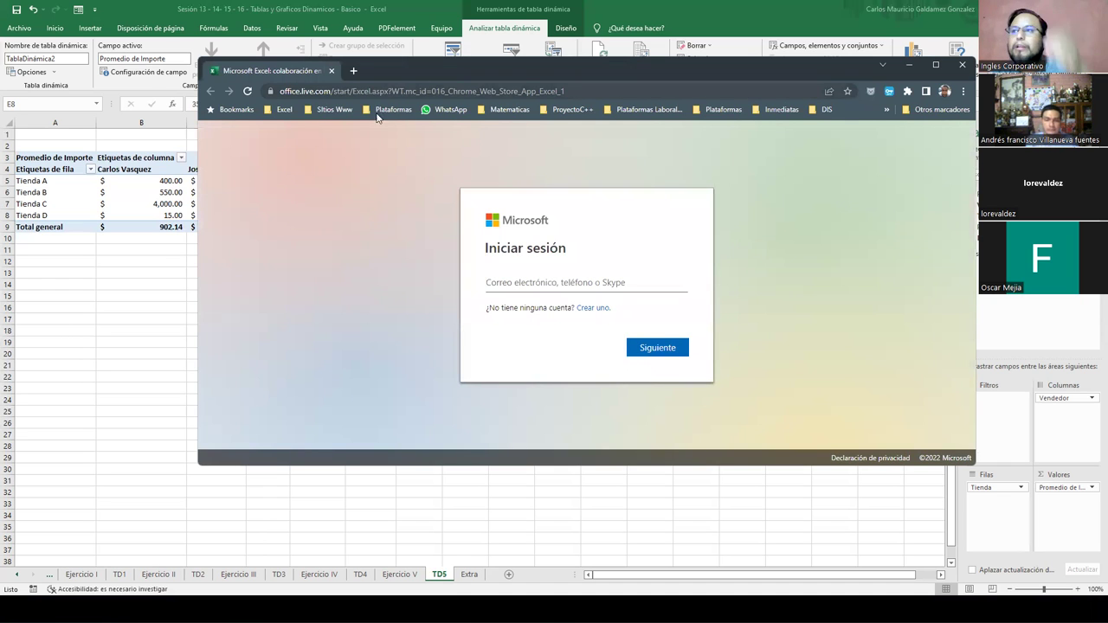
pyautogui.click(528, 287)
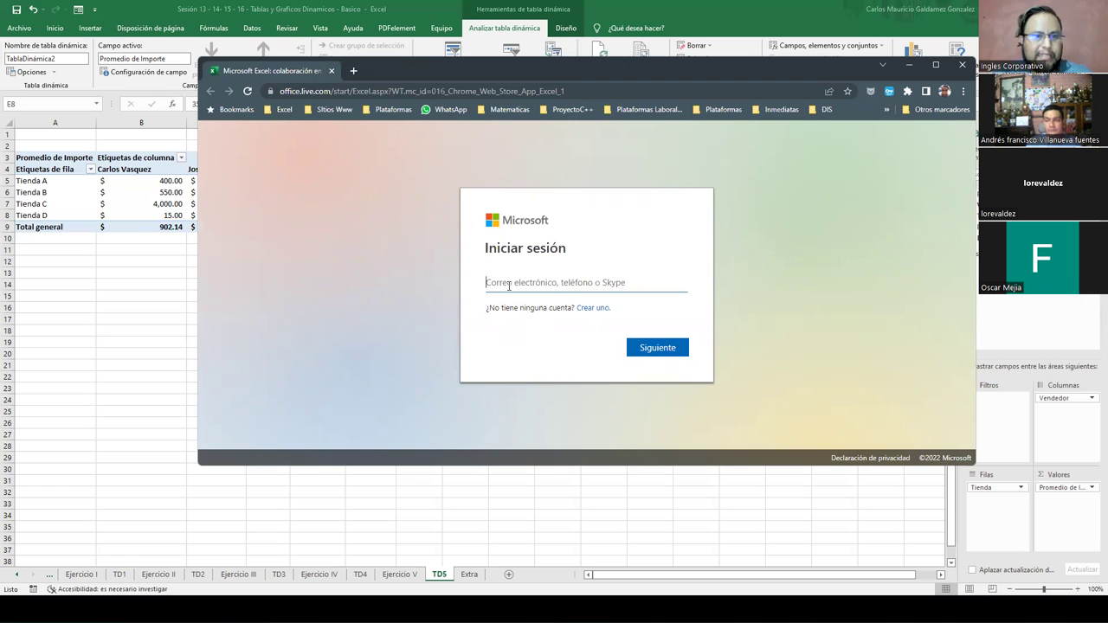
pyautogui.click(960, 66)
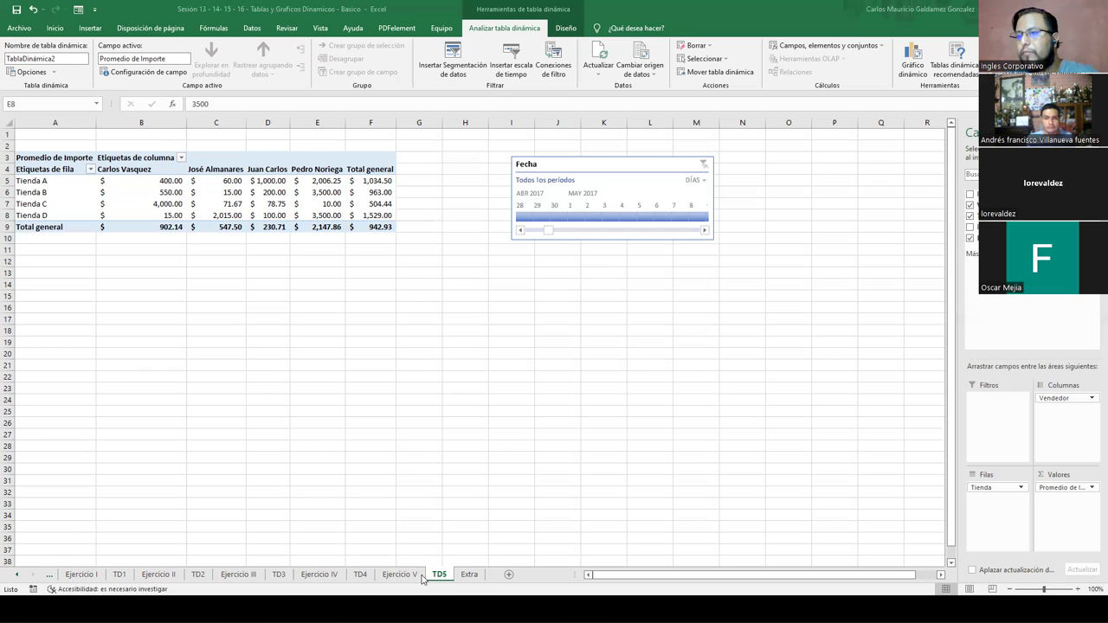
# - Start inserting a pivot chart from the TD1 pivot table and preview the clustered column type
pyautogui.click(115, 580)
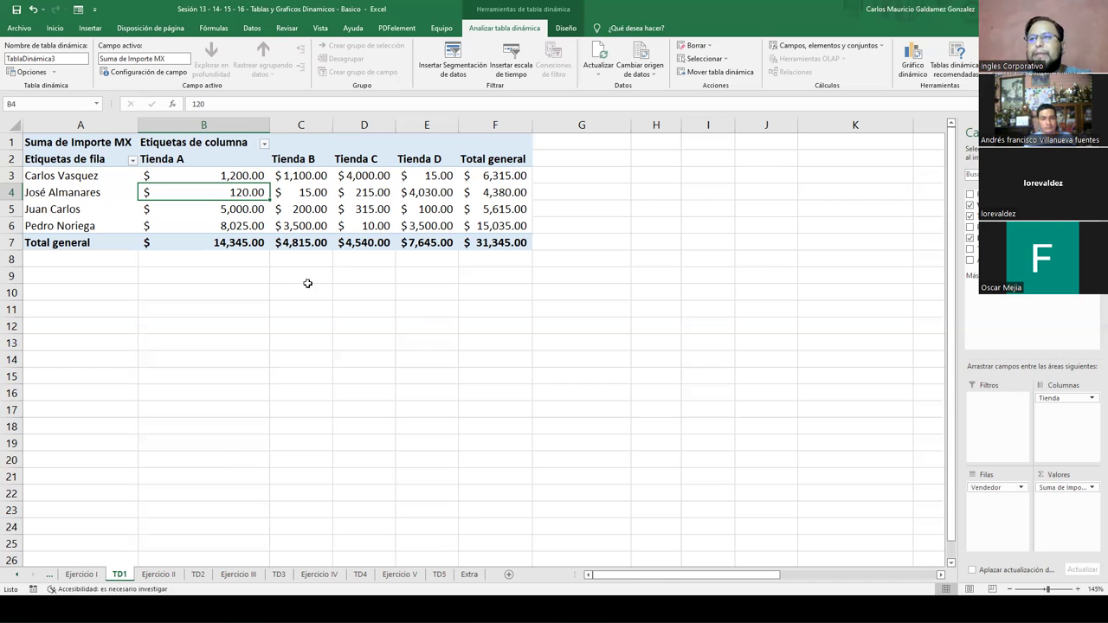
pyautogui.click(308, 190)
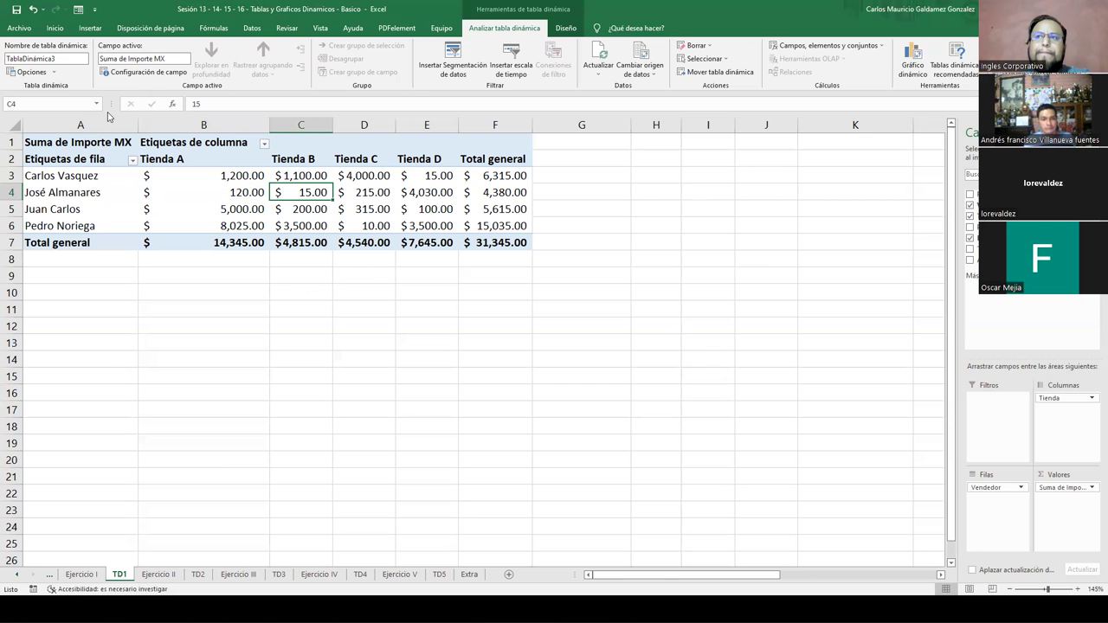
pyautogui.hotkey('alt', 'h')
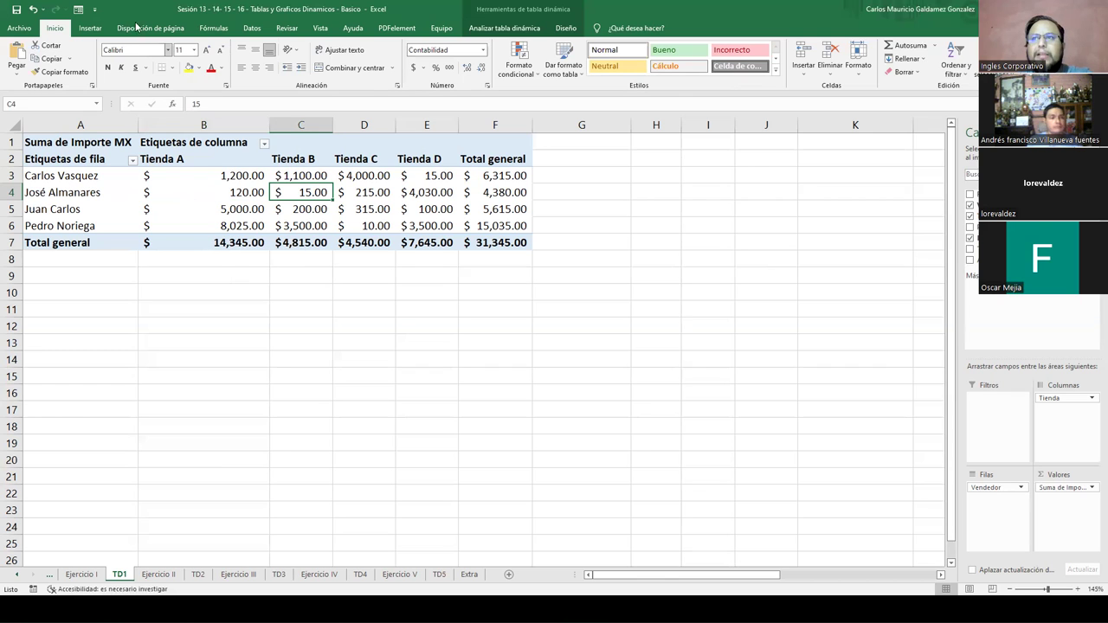
pyautogui.click(90, 28)
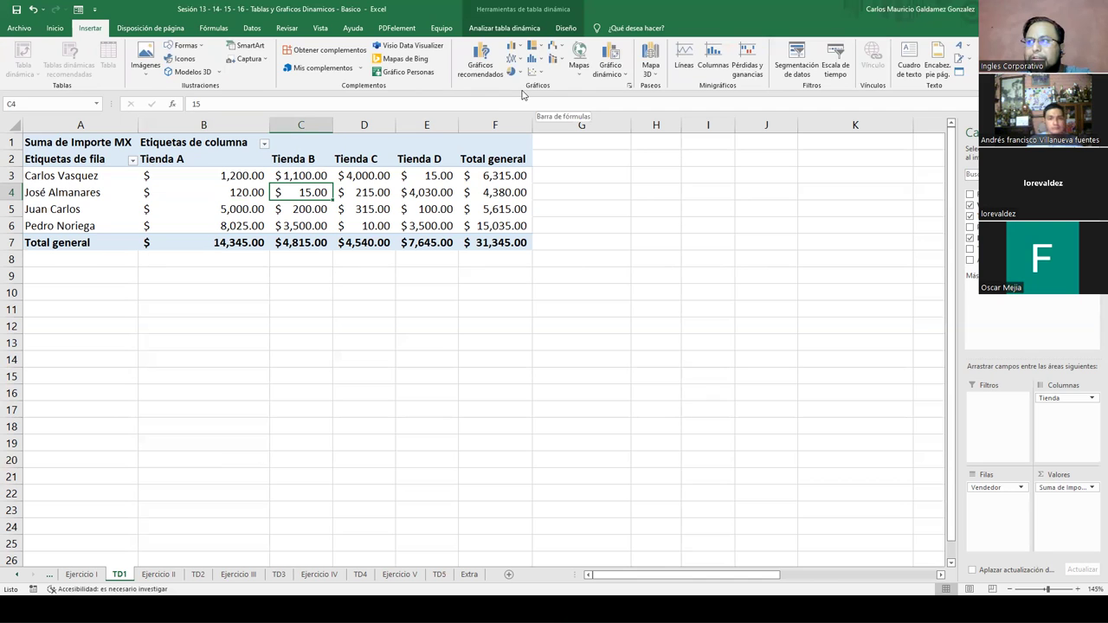
pyautogui.click(611, 56)
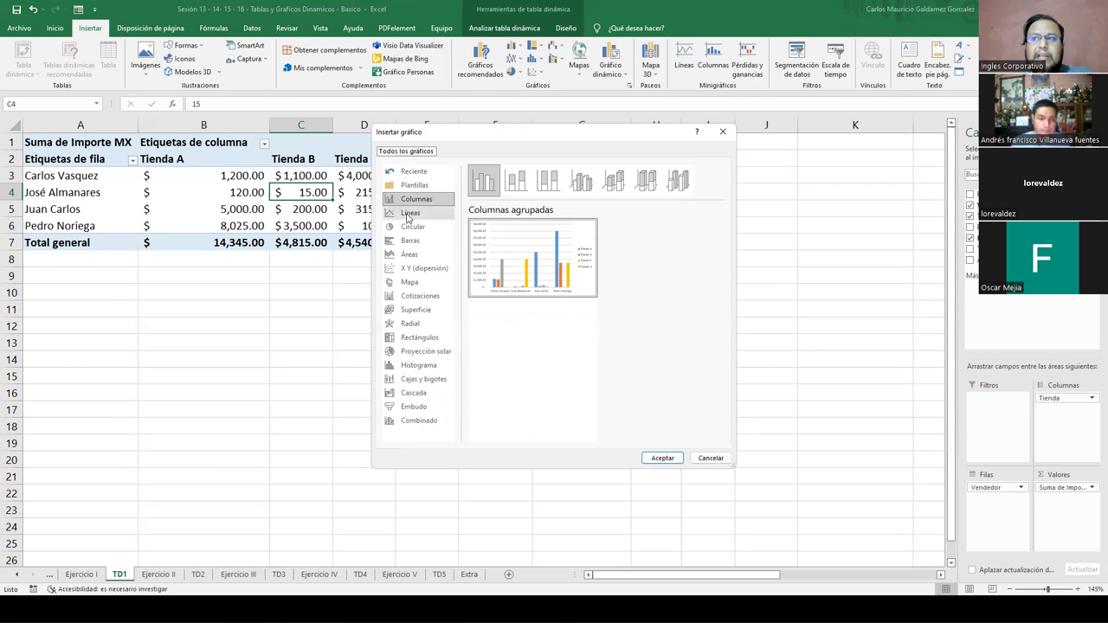
pyautogui.moveTo(526, 210)
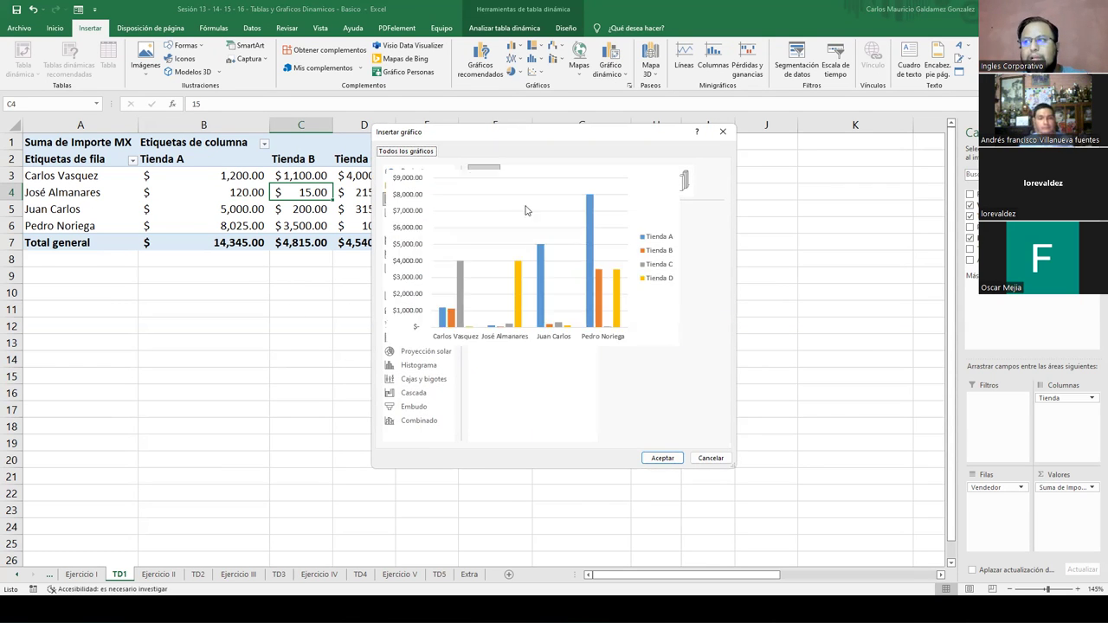
# - Examine the other available chart types, from Líneas, Circular, Barras and Áreas through Superficie and Radial to Embudo and Combinado
pyautogui.click(410, 212)
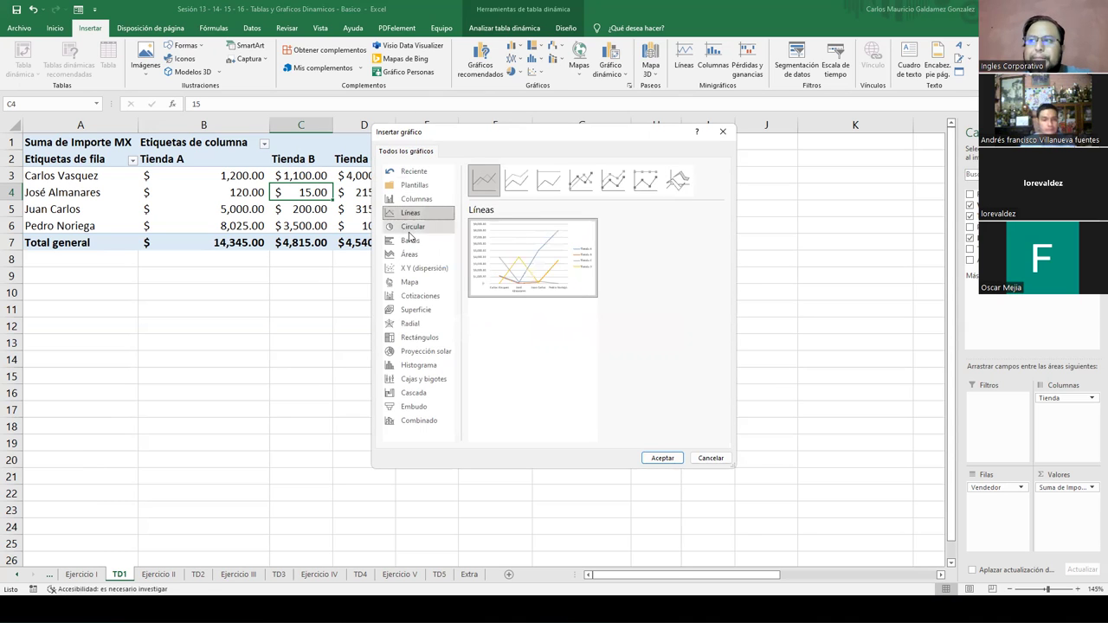
pyautogui.click(412, 227)
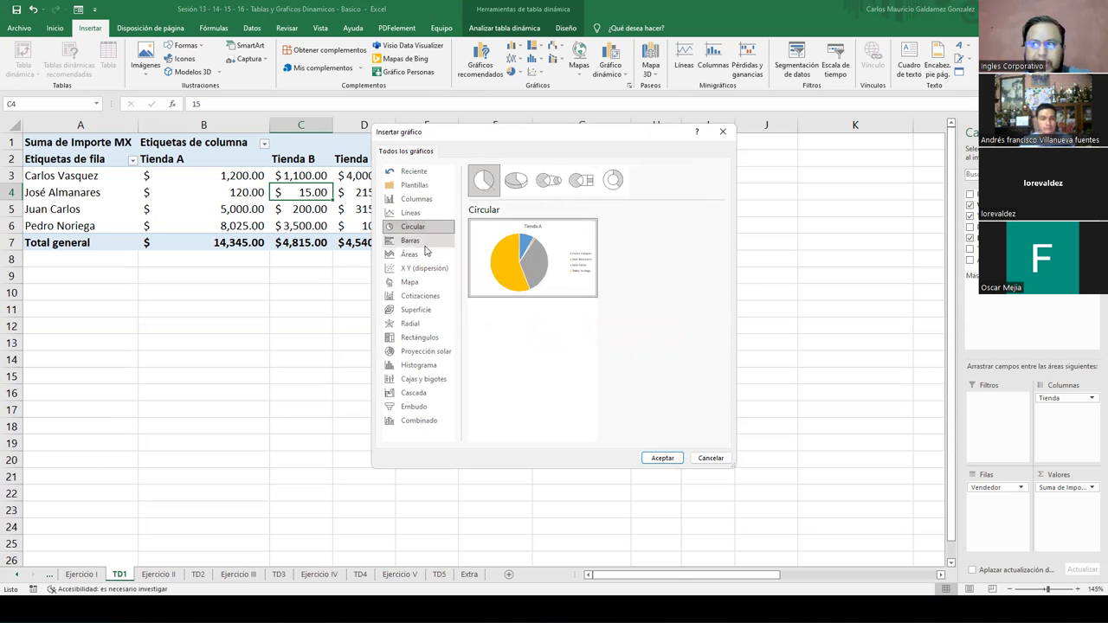
pyautogui.click(425, 243)
pyautogui.click(428, 254)
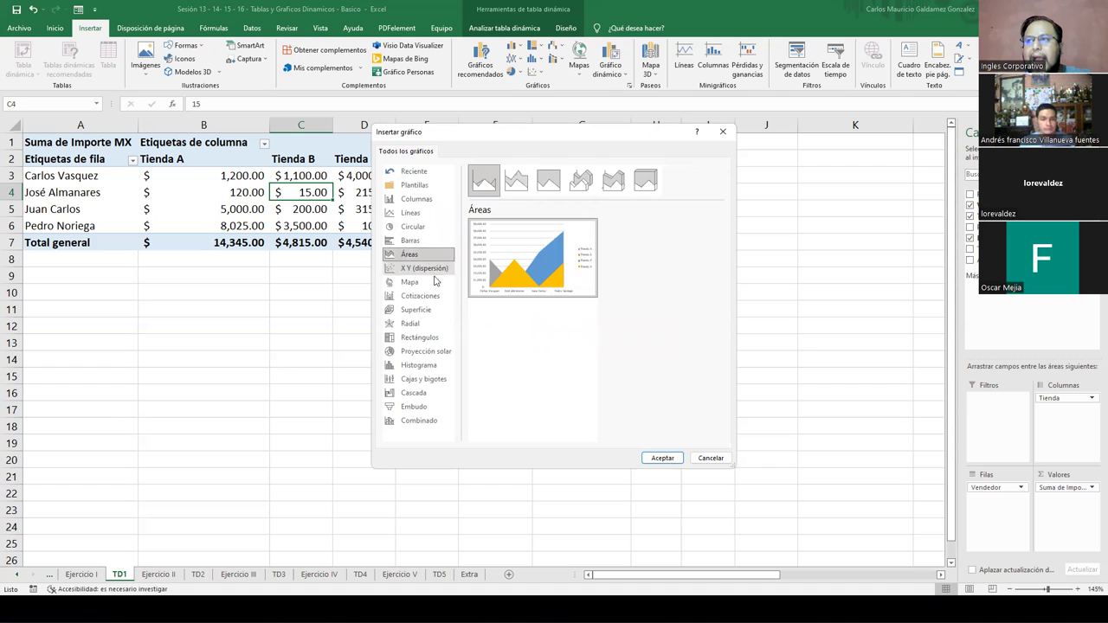
pyautogui.click(420, 269)
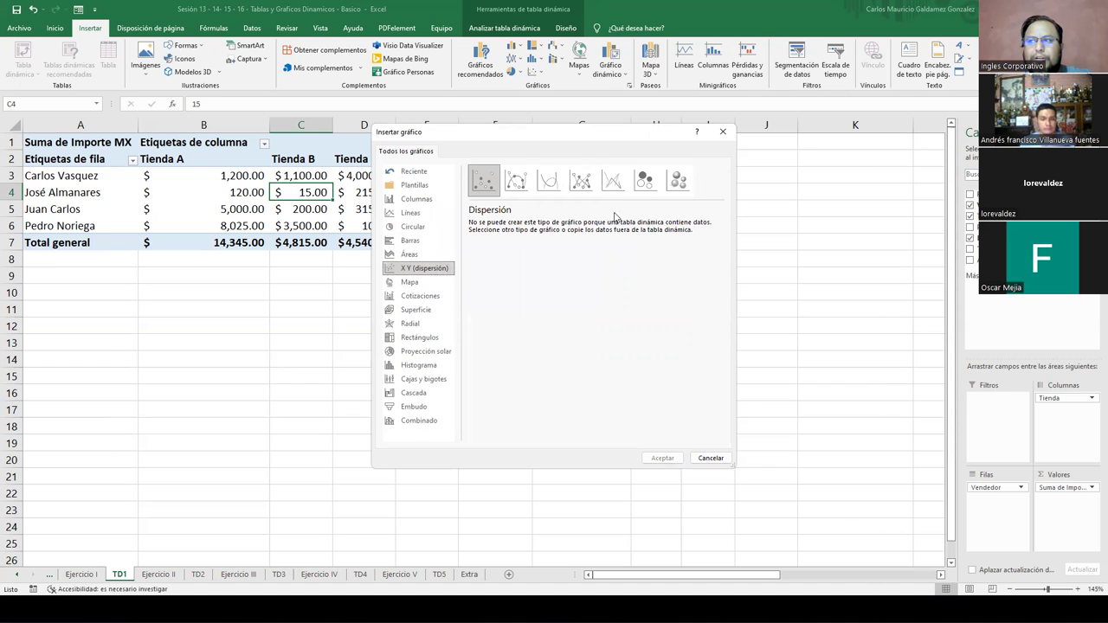
pyautogui.click(412, 283)
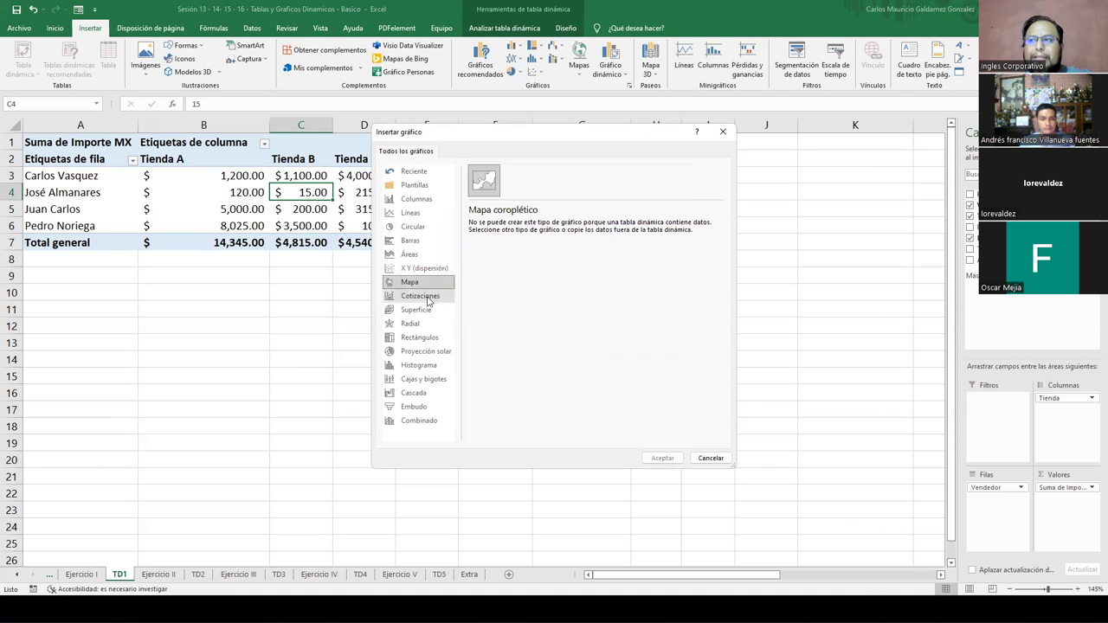
pyautogui.click(428, 297)
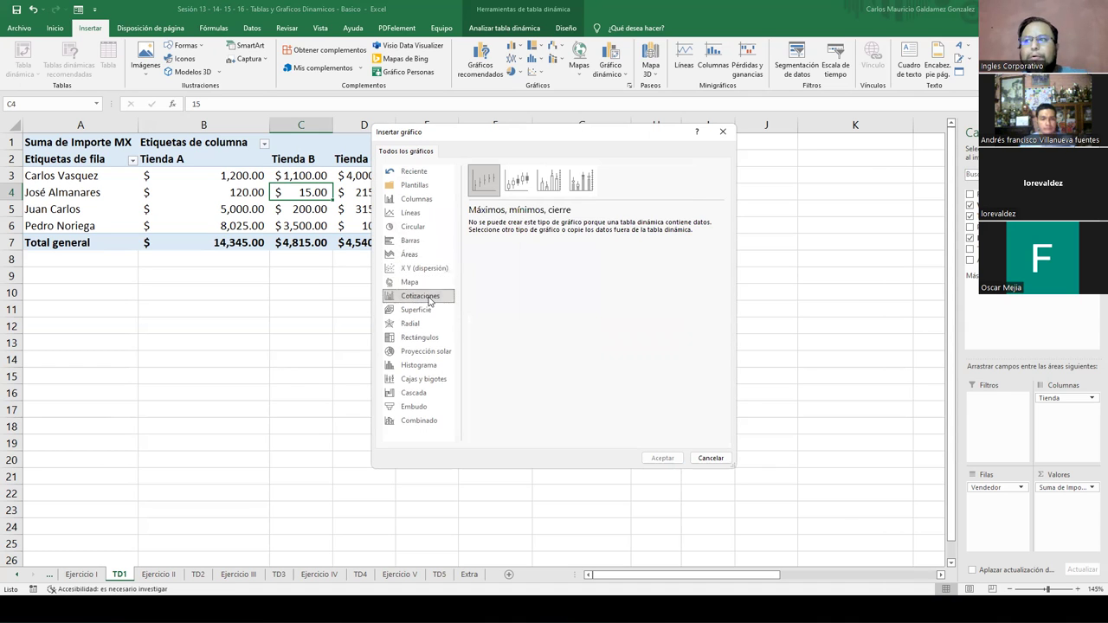
pyautogui.click(424, 309)
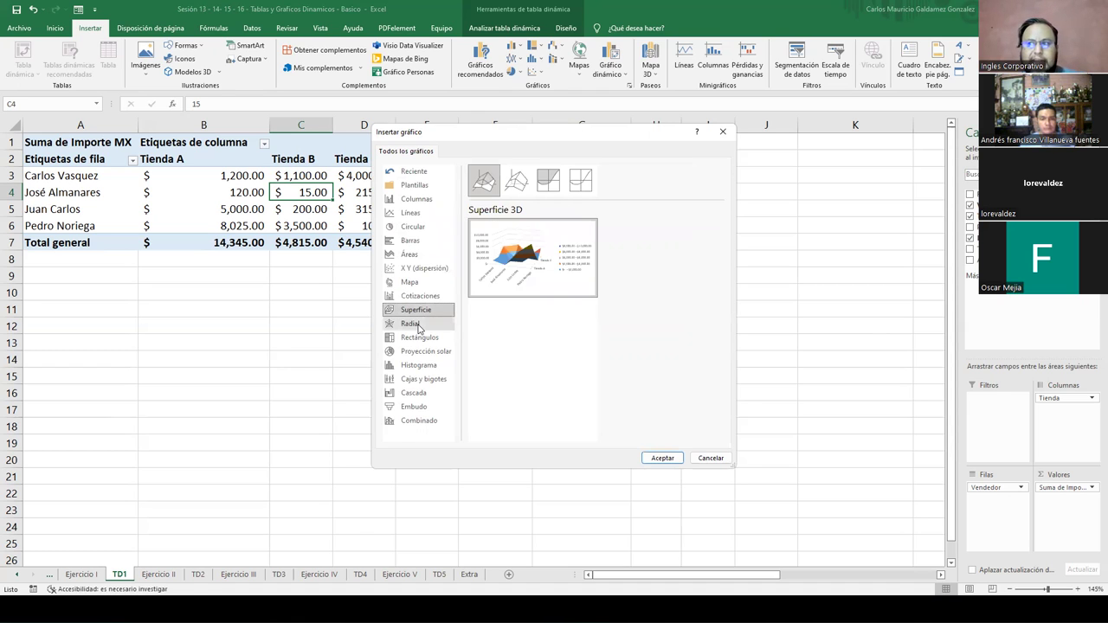
pyautogui.click(418, 324)
pyautogui.click(442, 339)
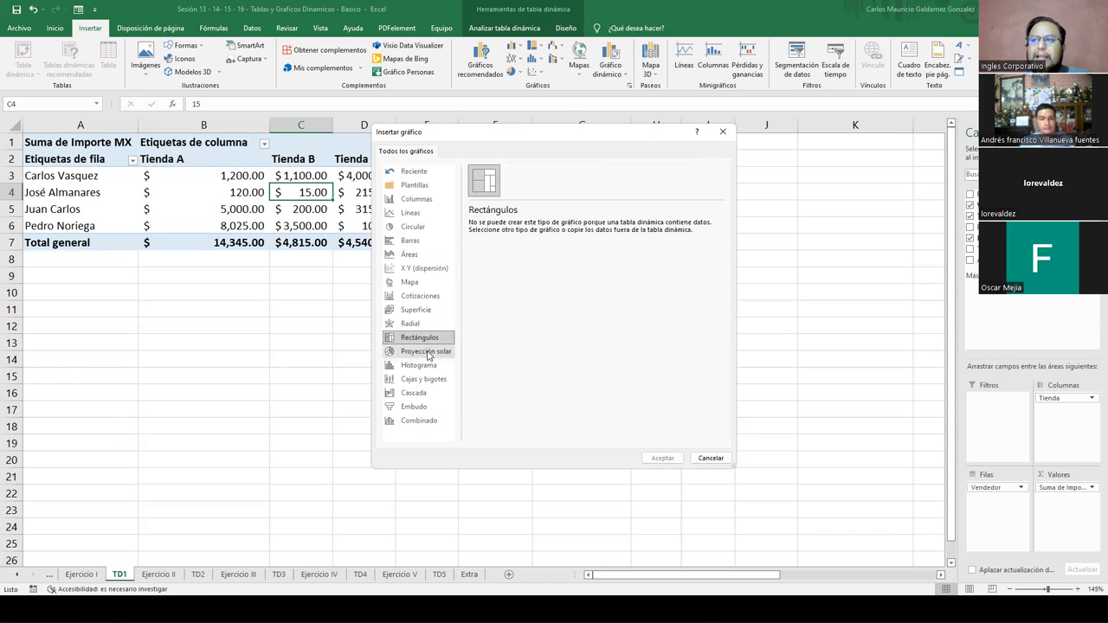
pyautogui.click(438, 357)
pyautogui.click(432, 367)
pyautogui.click(434, 380)
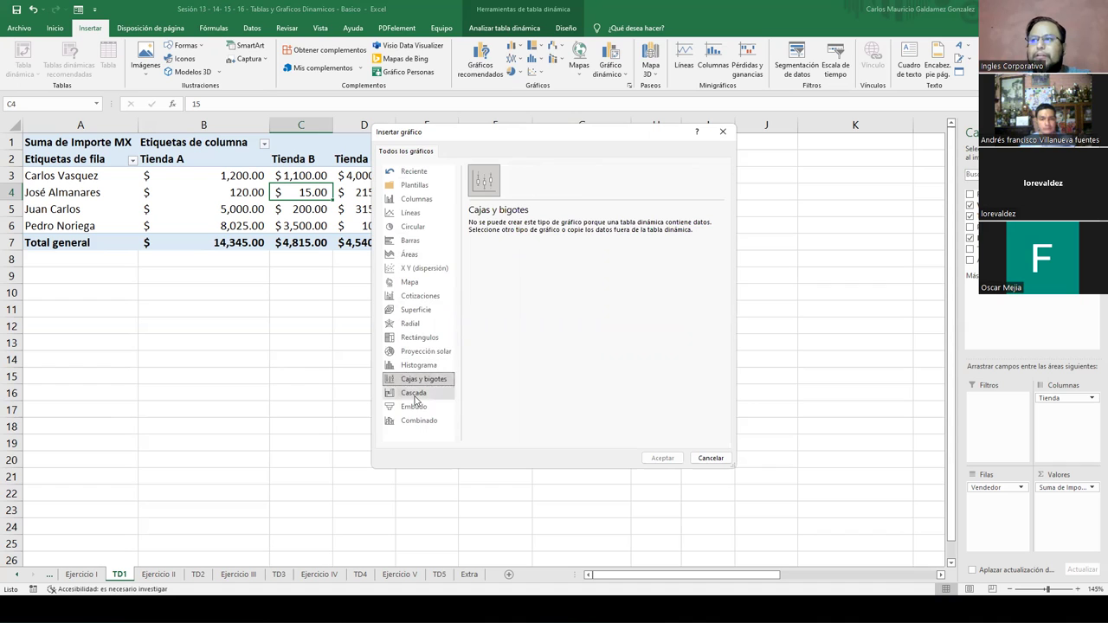
pyautogui.click(415, 394)
pyautogui.click(414, 407)
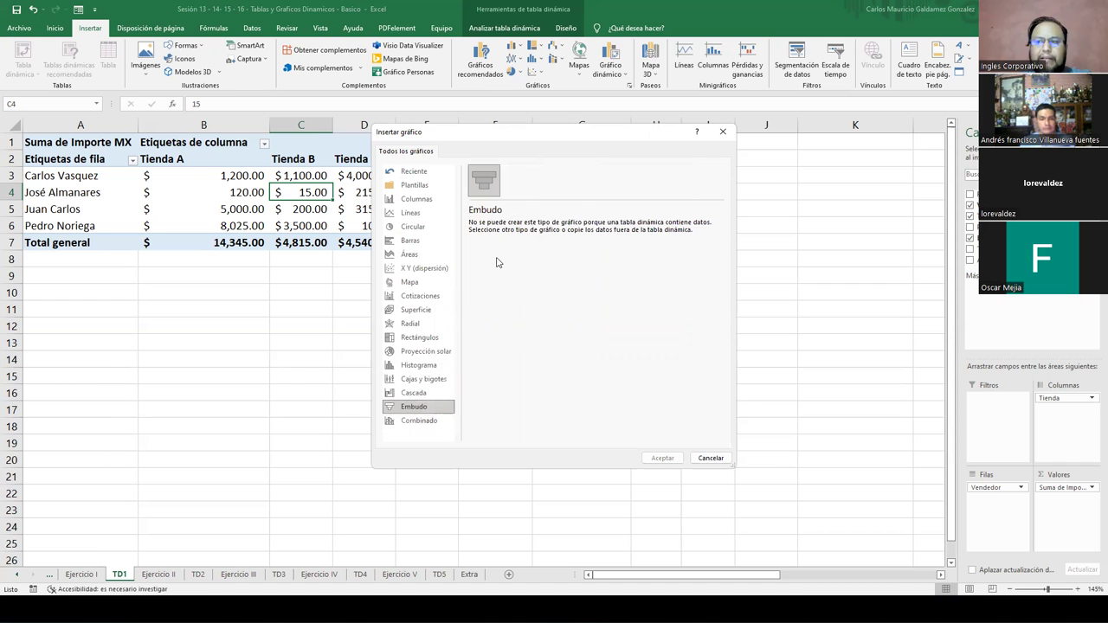
pyautogui.click(417, 422)
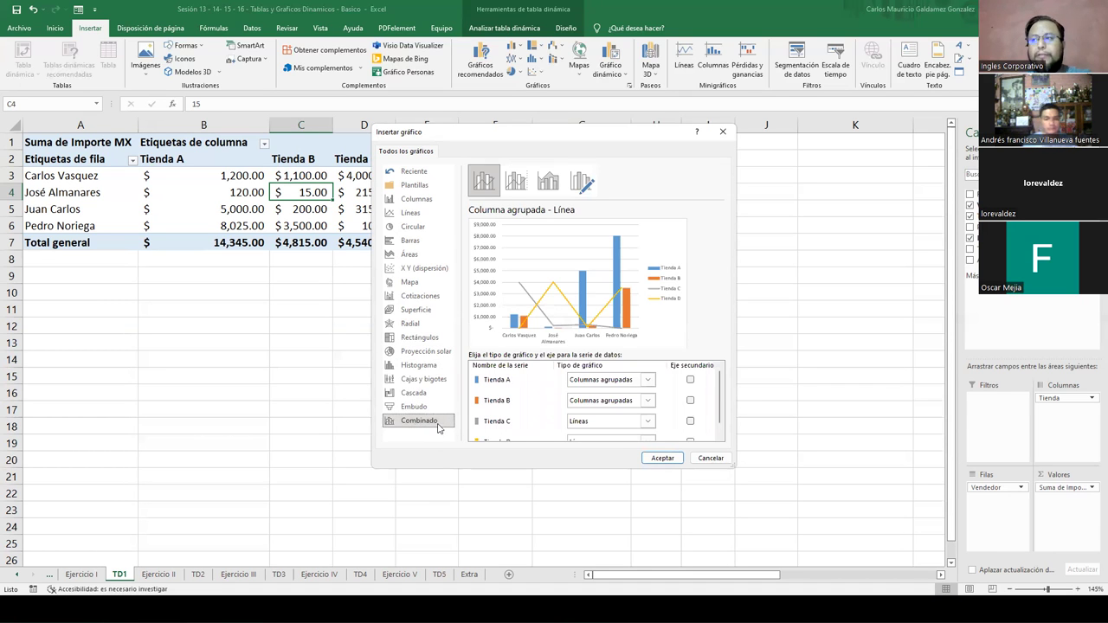
pyautogui.scroll(-2, 608, 382)
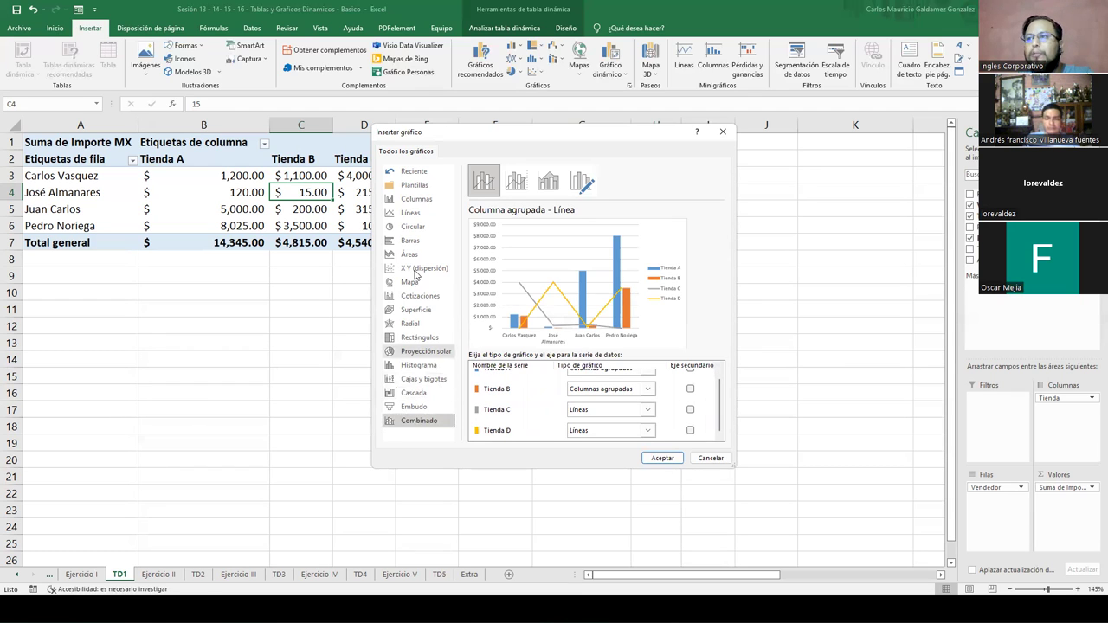
# - Insert the pivot chart as Columna agrupada 3D and place it below the pivot table, starting around row 9
pyautogui.click(418, 211)
pyautogui.click(419, 200)
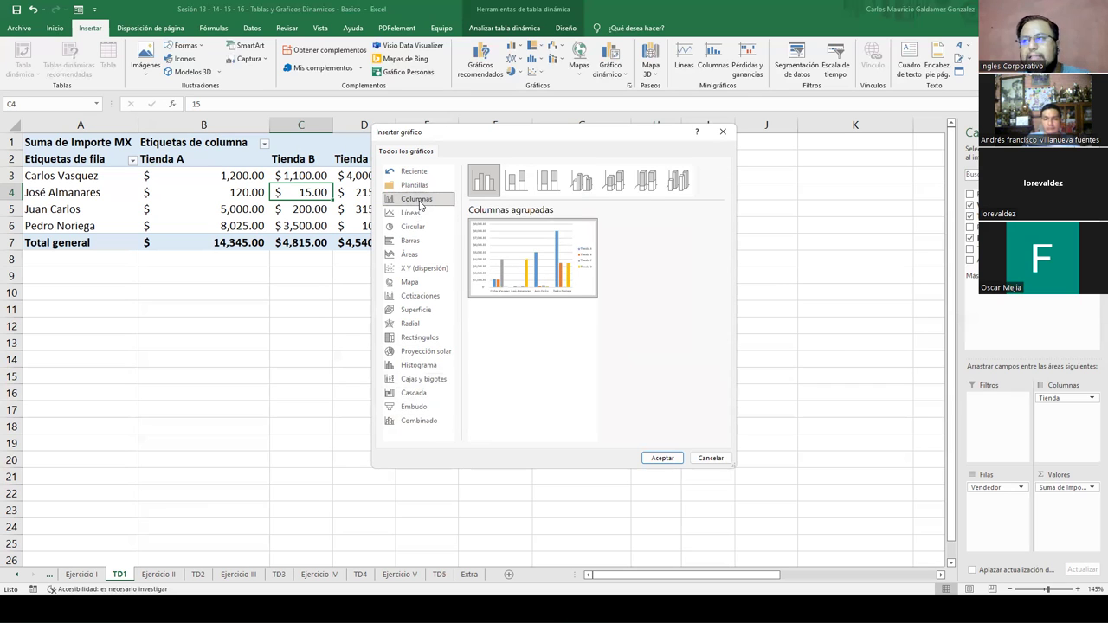
pyautogui.click(578, 182)
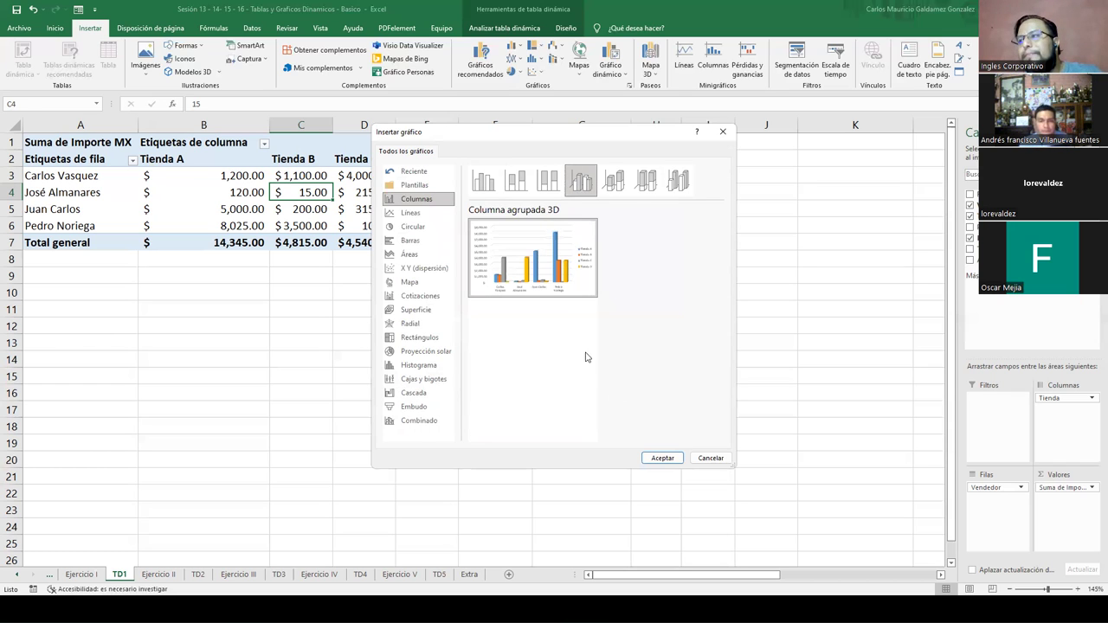
pyautogui.click(662, 458)
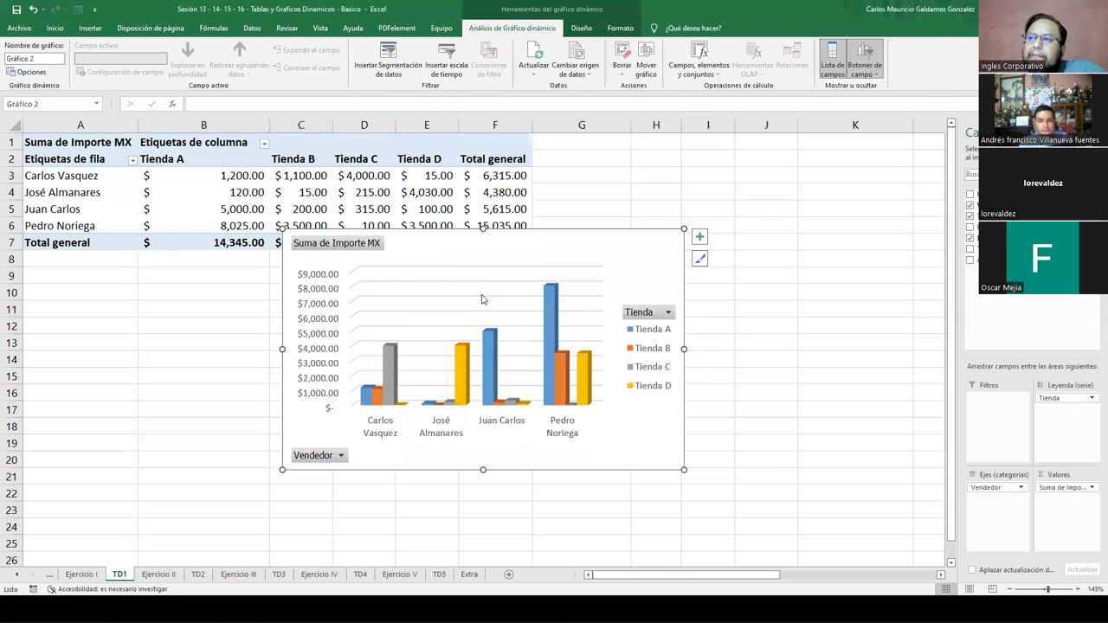
pyautogui.moveTo(465, 241); pyautogui.dragTo(460, 281)
# - Apply the chart style Estilo 8, with columns fading to white at the base, to the pivot chart
pyautogui.moveTo(537, 348)
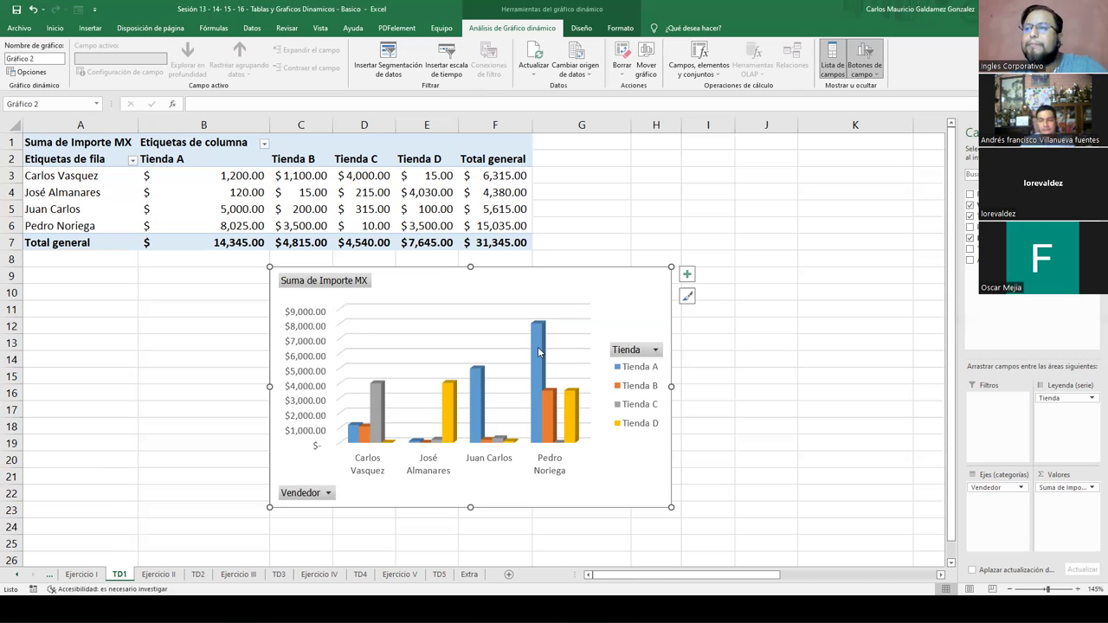
pyautogui.click(712, 360)
pyautogui.click(576, 289)
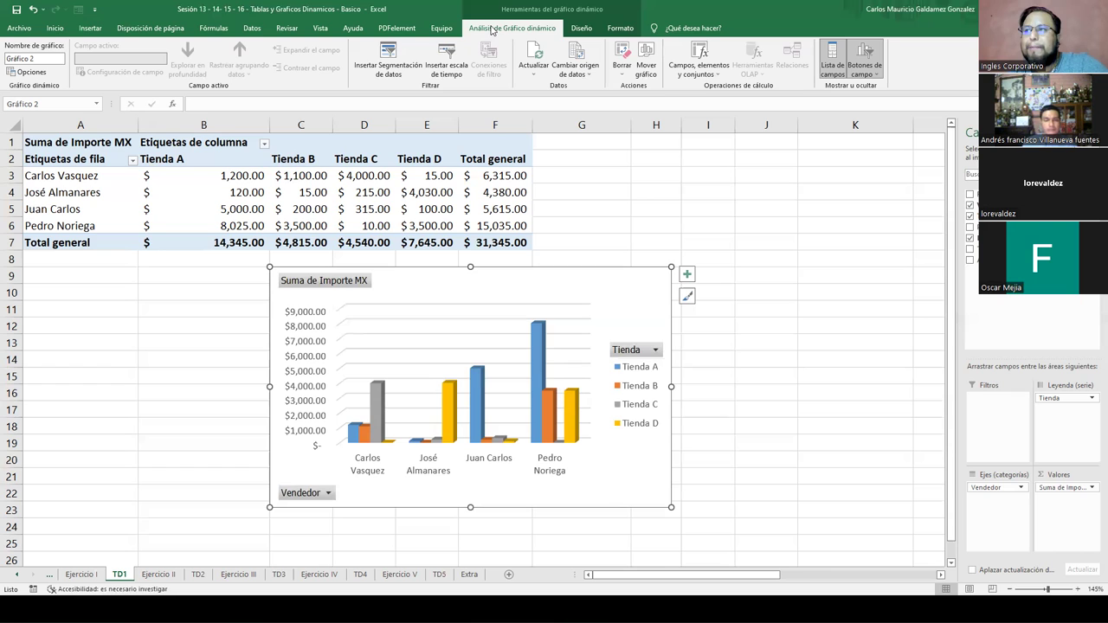
pyautogui.click(581, 28)
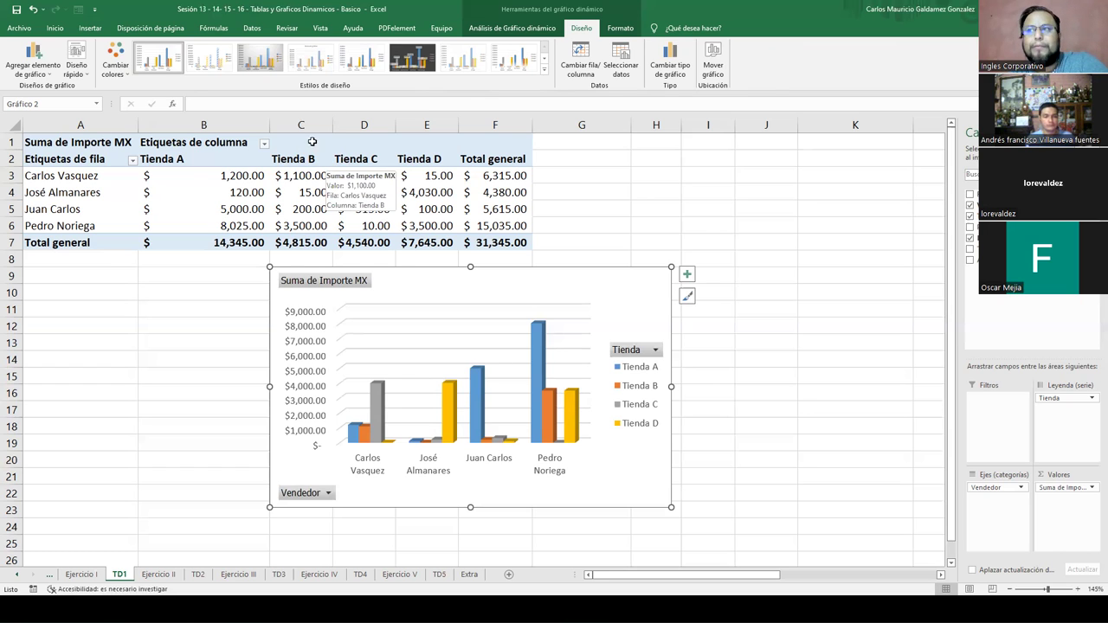
pyautogui.click(544, 70)
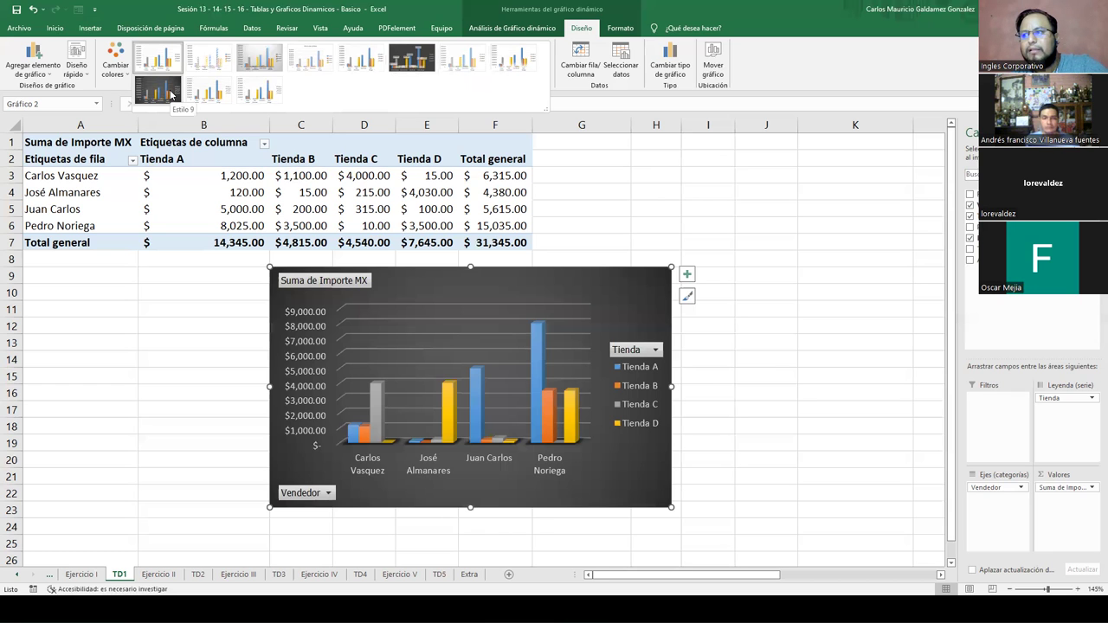
pyautogui.click(507, 69)
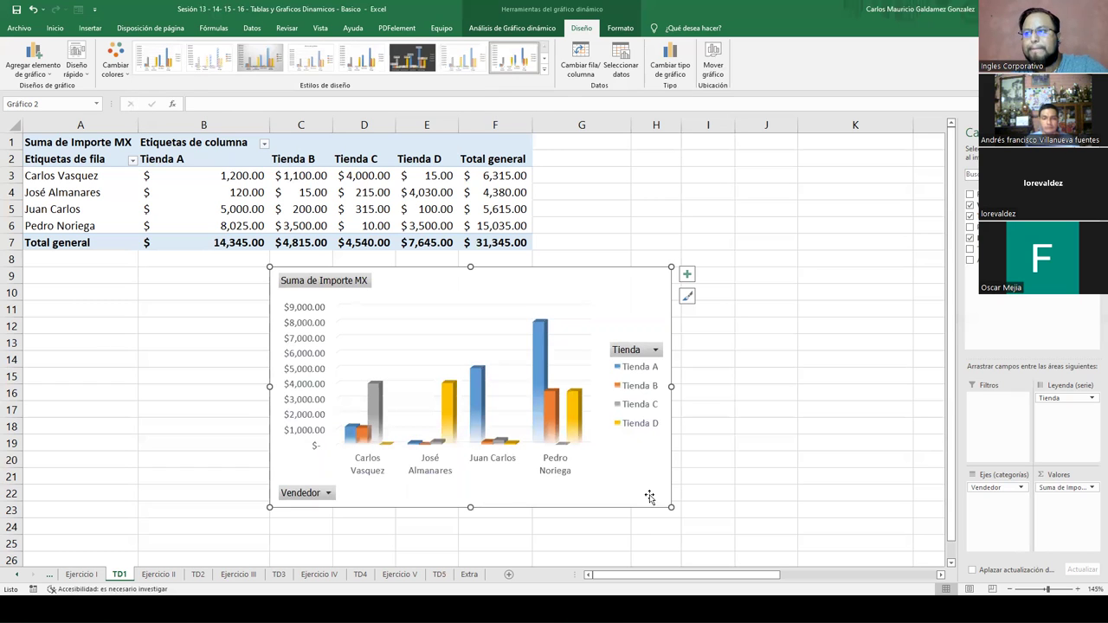
# - Enlarge the pivot chart to span about columns C to J and rows 9 to 24, below the pivot table
pyautogui.moveTo(672, 508); pyautogui.dragTo(796, 561)
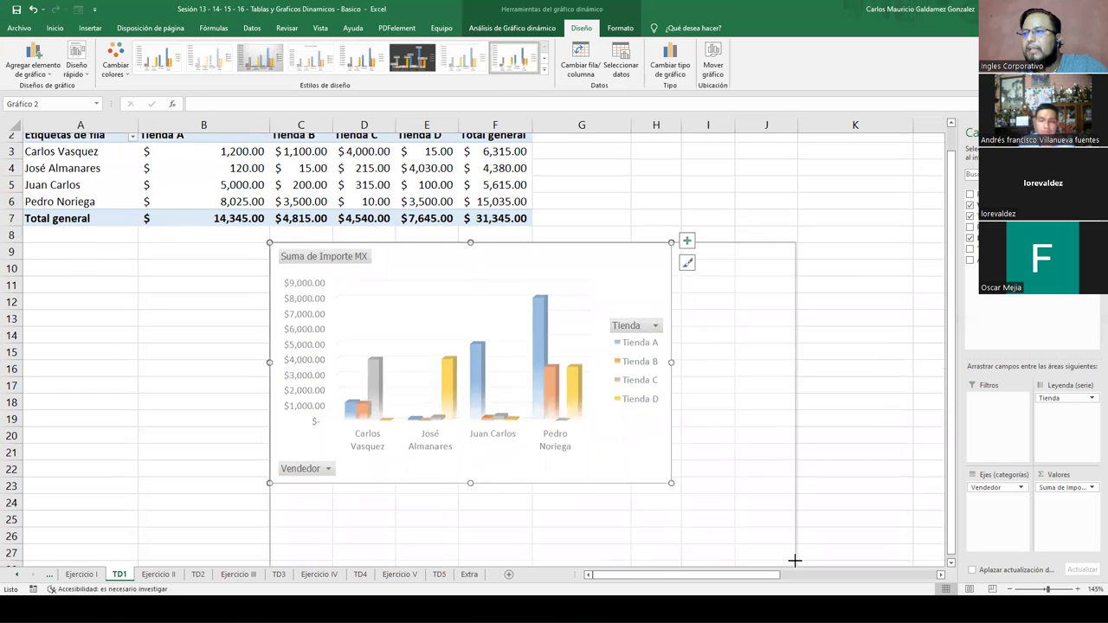
pyautogui.moveTo(533, 561); pyautogui.dragTo(543, 495)
pyautogui.scroll(1, 597, 510)
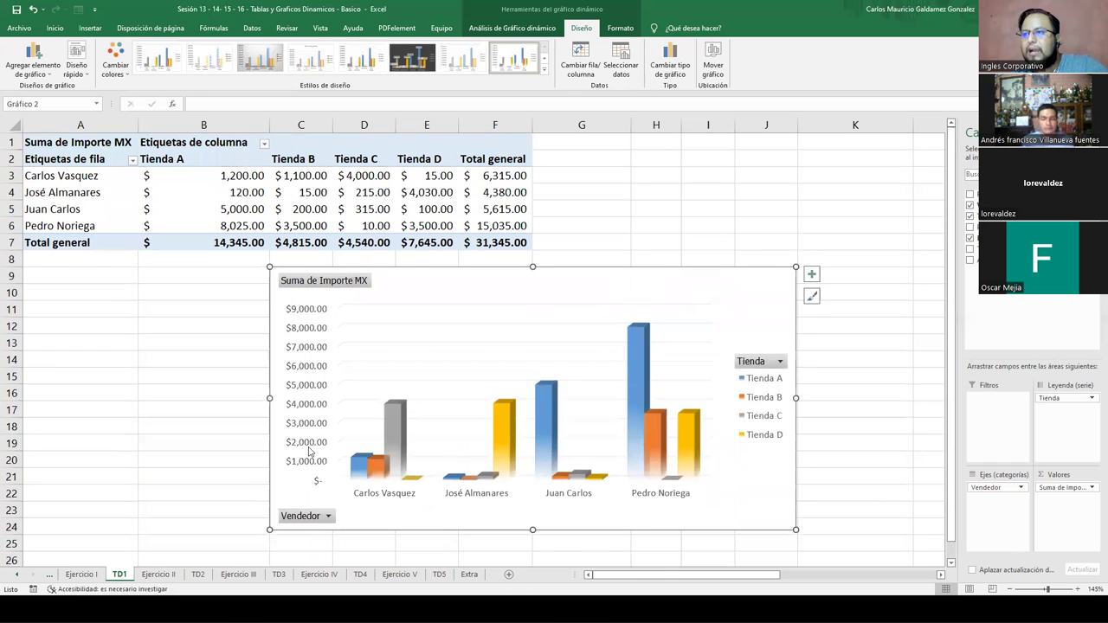
pyautogui.click(438, 281)
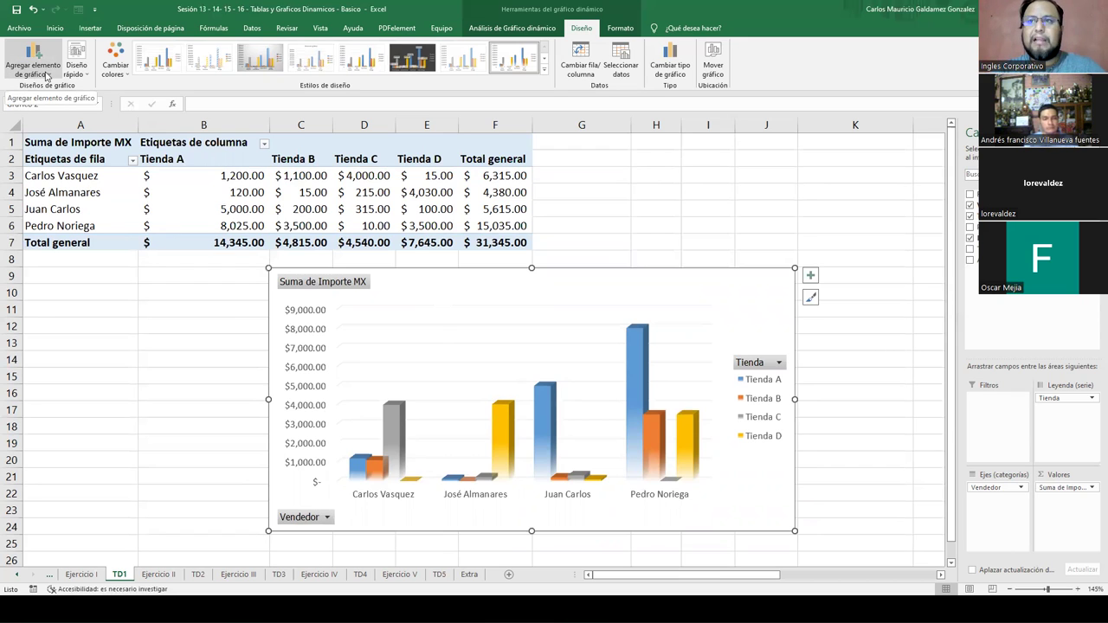
# - Examine the chart element options for Título del gráfico, Títulos del eje, Líneas de la cuadrícula and Leyenda, and preview the Vertical primario axis option
pyautogui.click(46, 75)
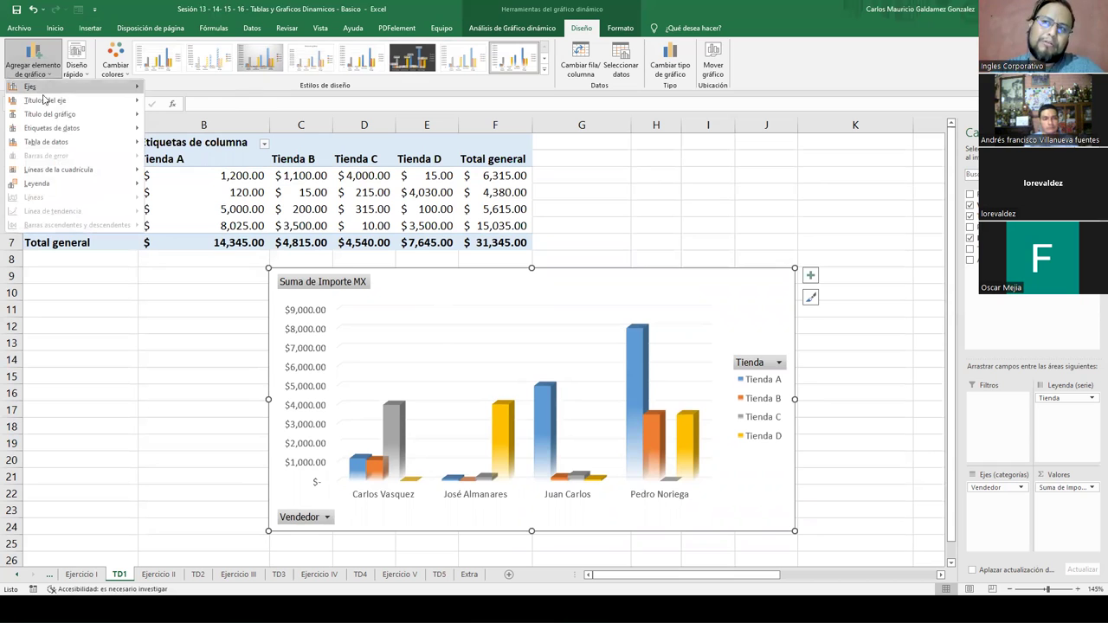
pyautogui.moveTo(39, 131)
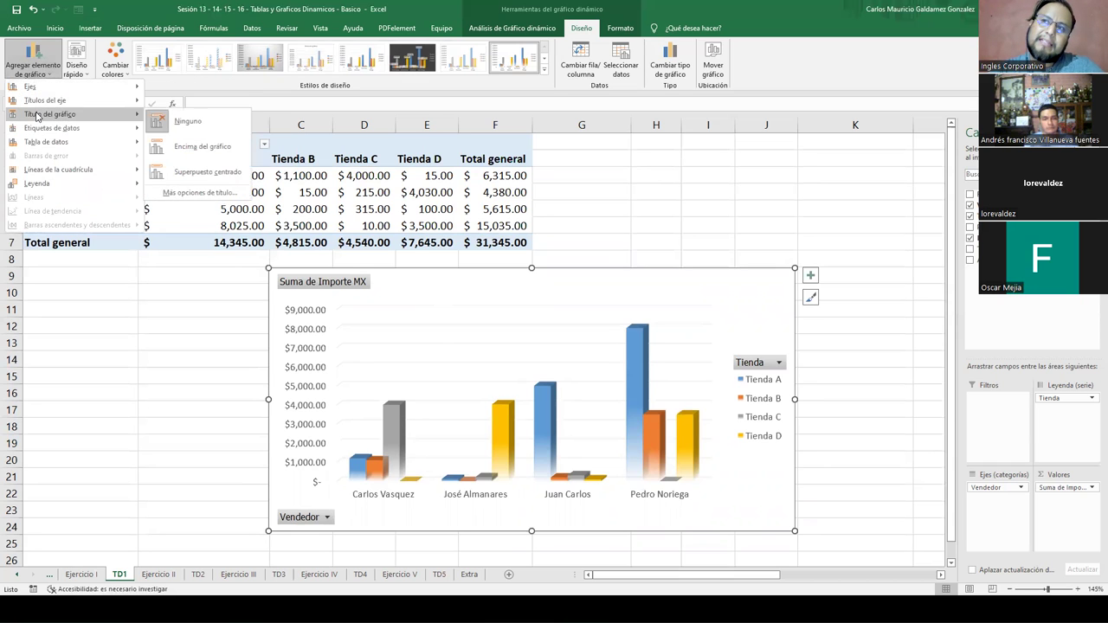
pyautogui.moveTo(51, 99)
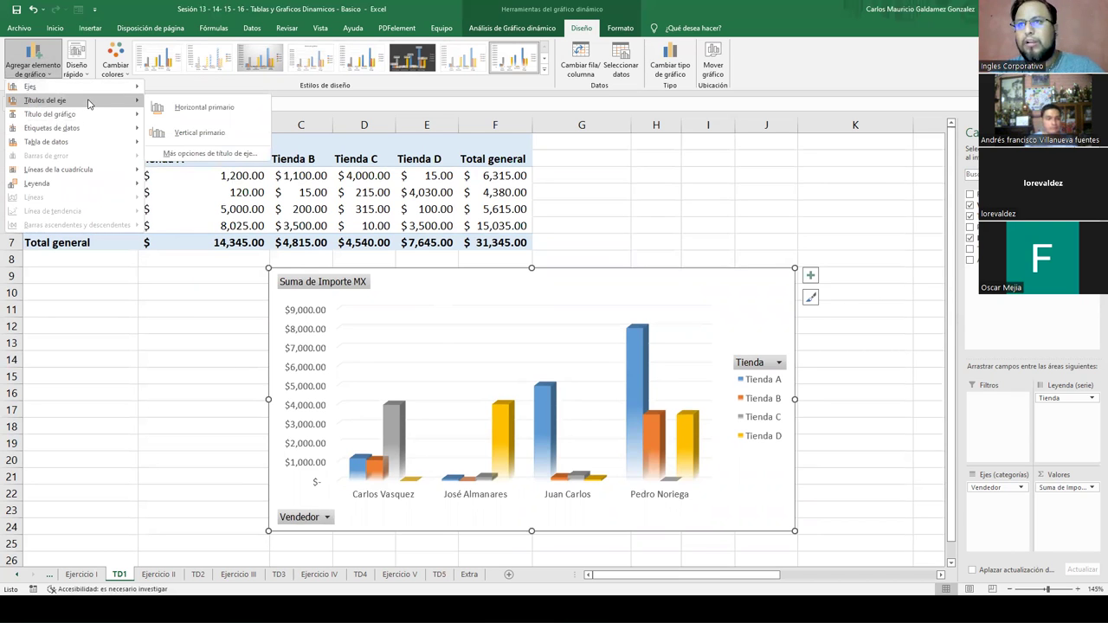
pyautogui.moveTo(79, 118)
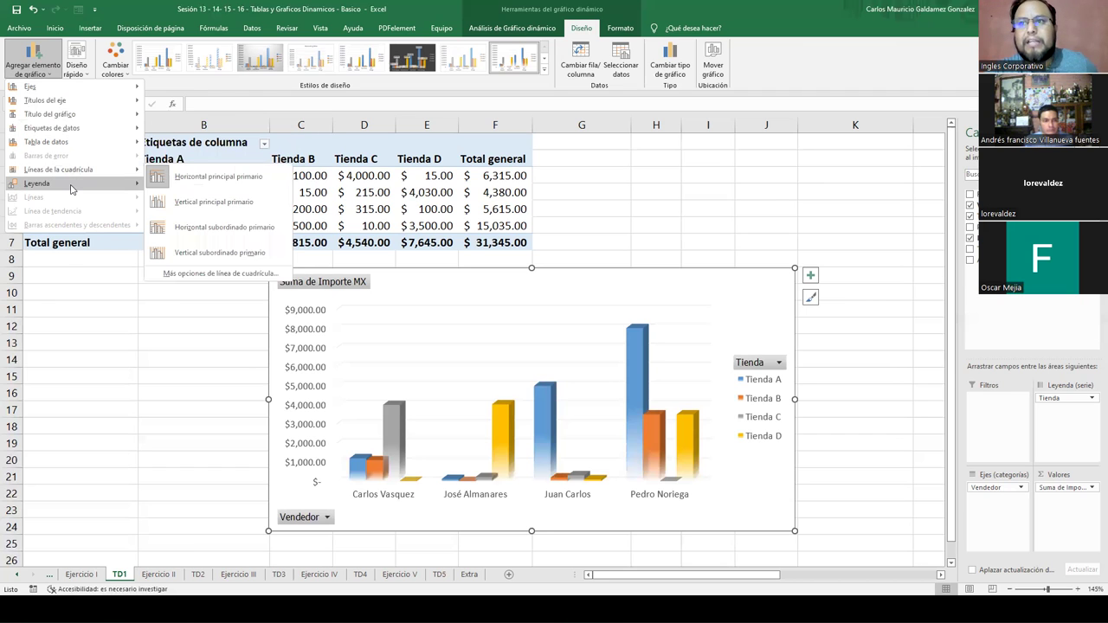
pyautogui.moveTo(72, 189)
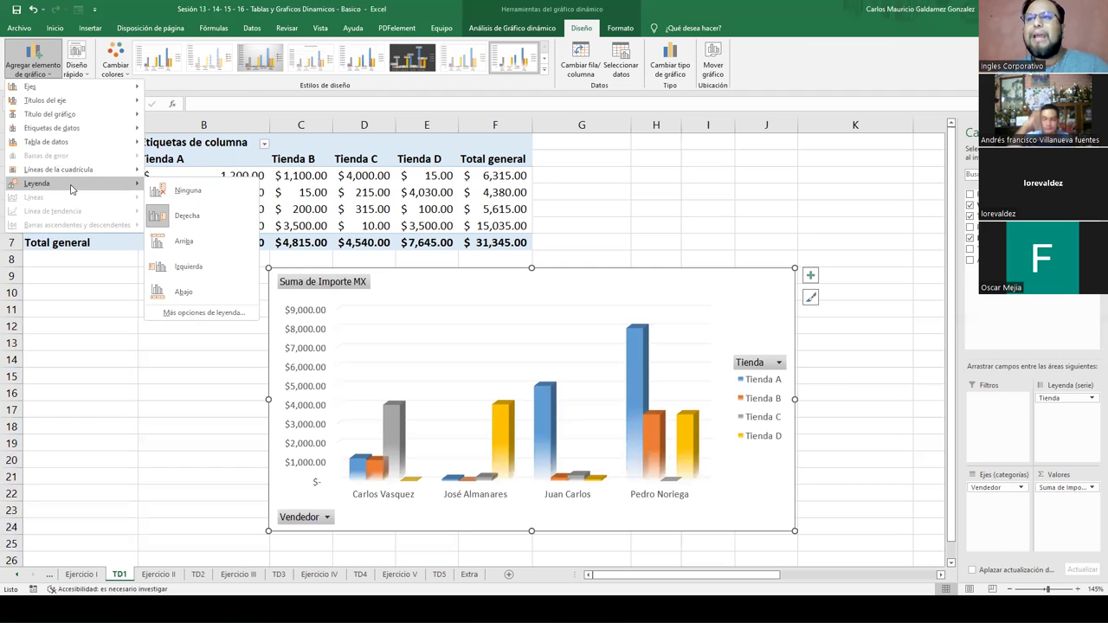
pyautogui.moveTo(104, 91)
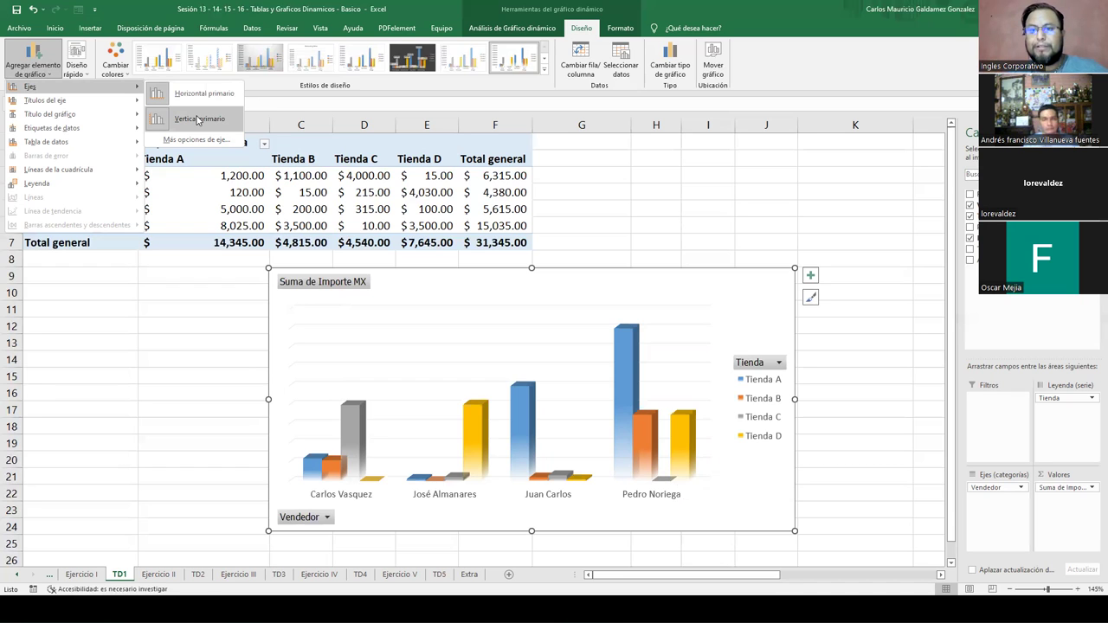
pyautogui.click(197, 119)
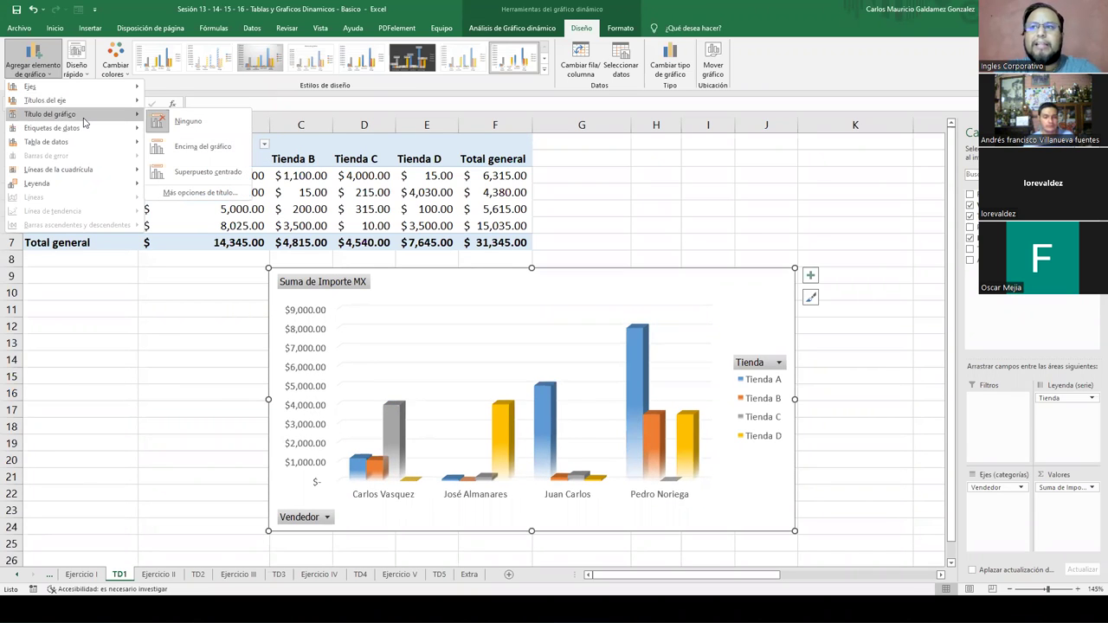
# - Add a chart title above the pivot chart and set its text to "VENDEDOR VS TIENDA"
pyautogui.click(211, 148)
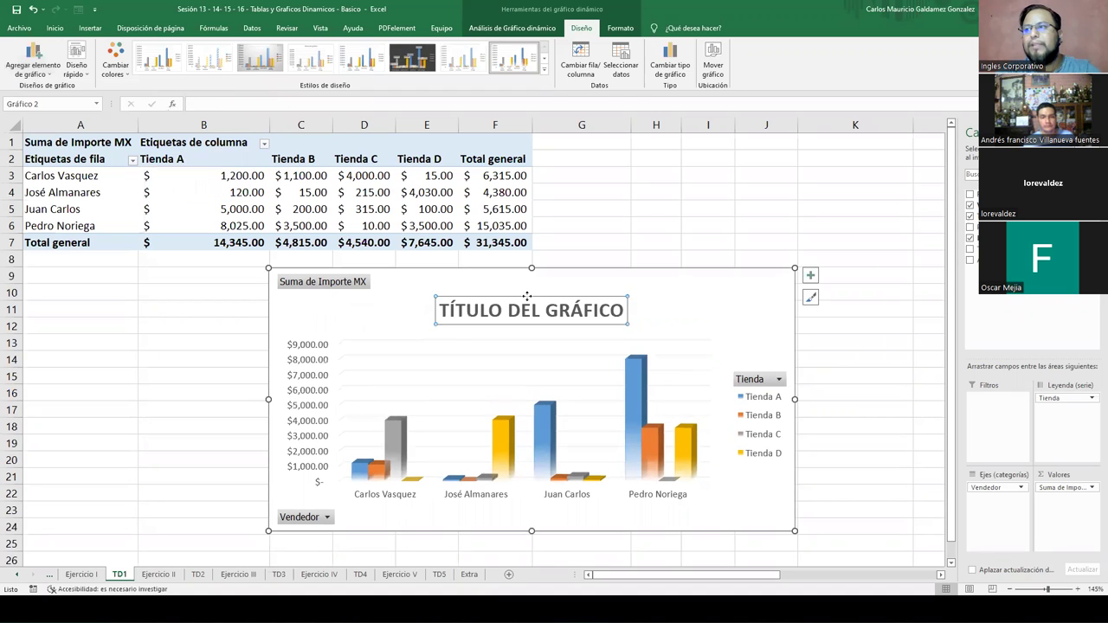
pyautogui.tripleClick(523, 312)
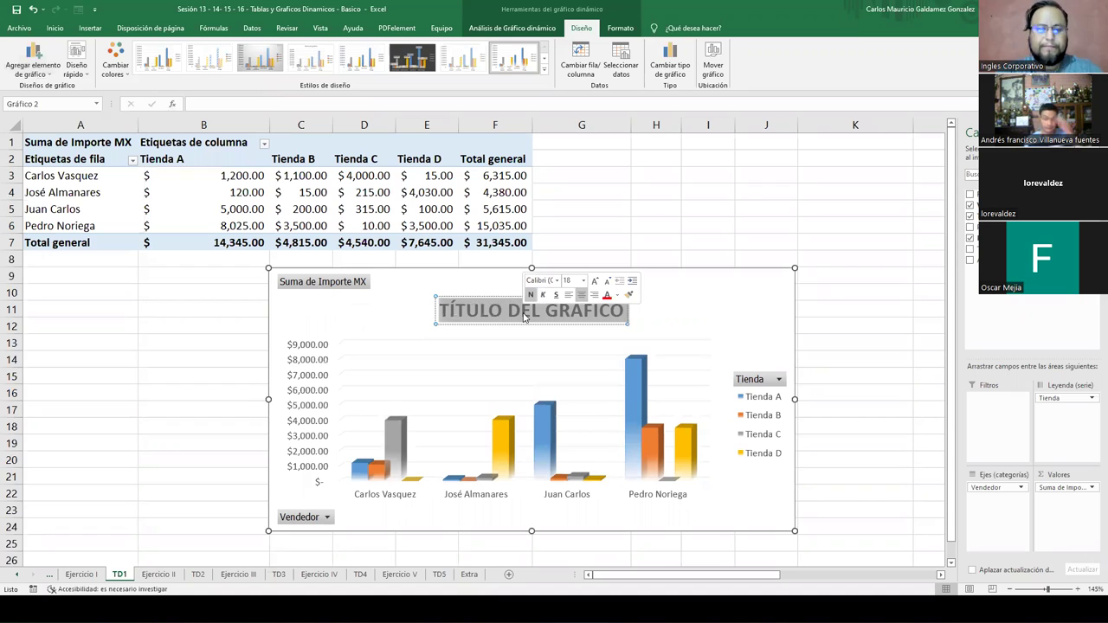
pyautogui.write('VENDEDOR VS')
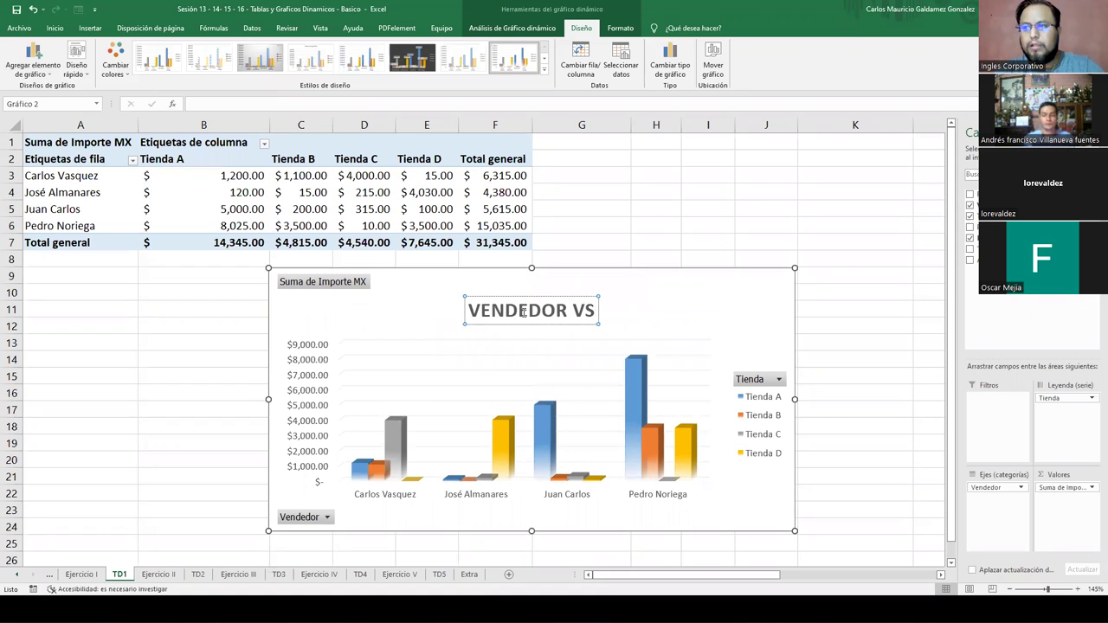
pyautogui.write(' TIENDA')
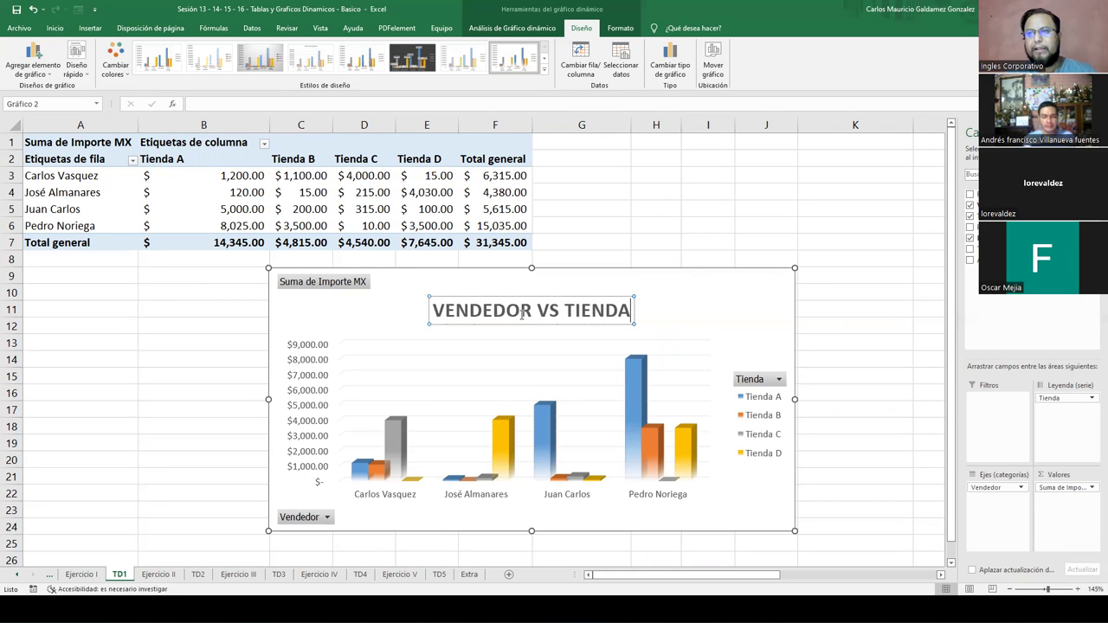
pyautogui.click(365, 316)
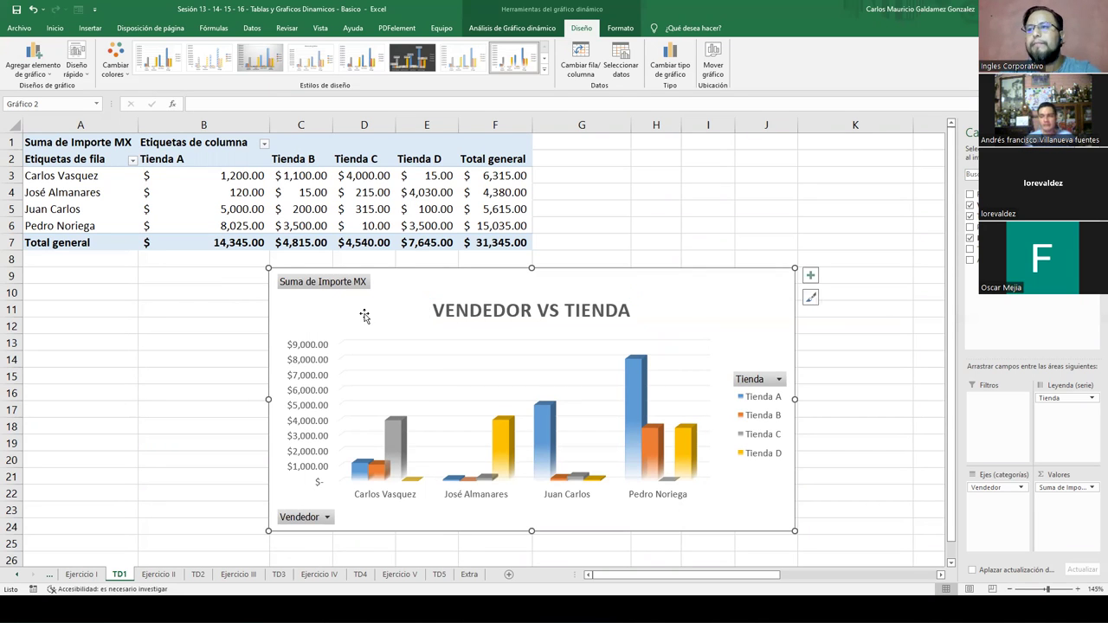
# - Check the data label and data table options, and place the pivot chart's legend below the plot (Abajo)
pyautogui.click(48, 76)
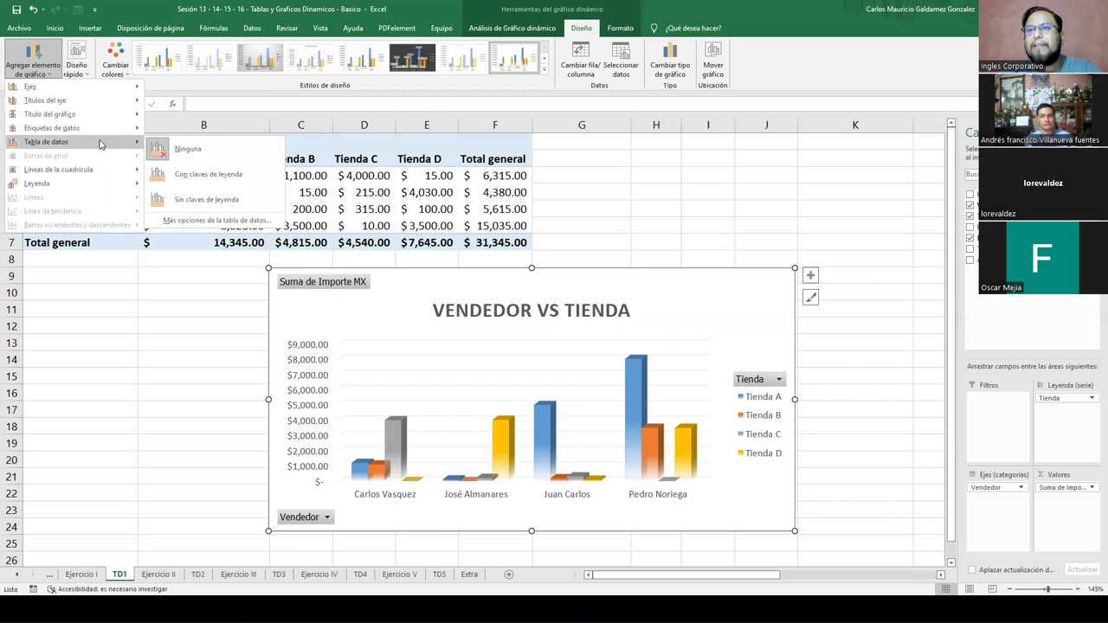
pyautogui.moveTo(115, 132)
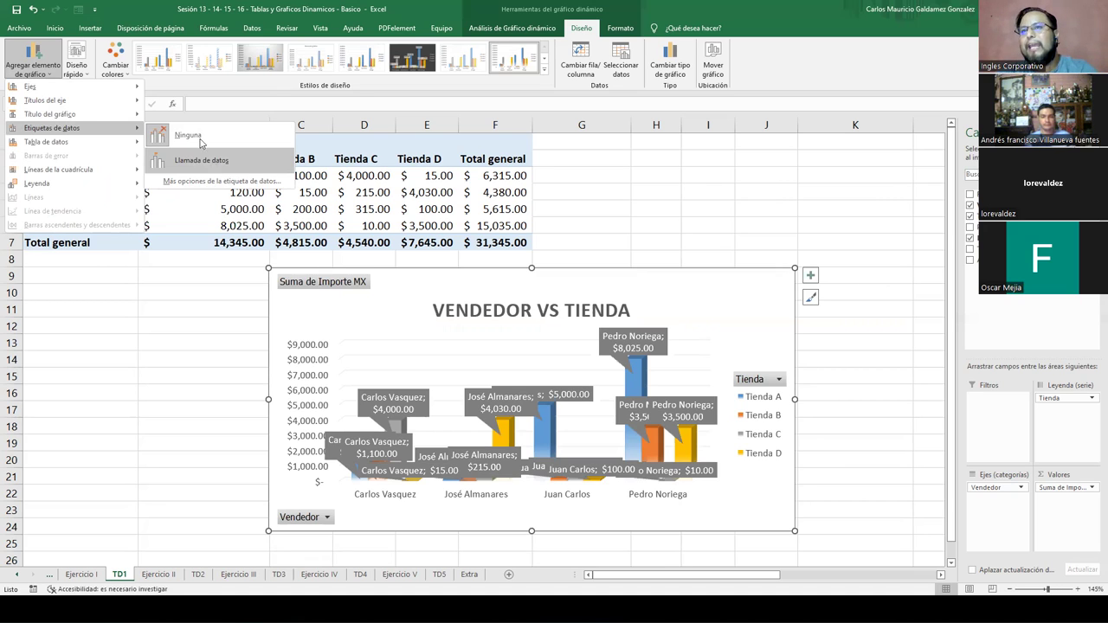
pyautogui.moveTo(70, 145)
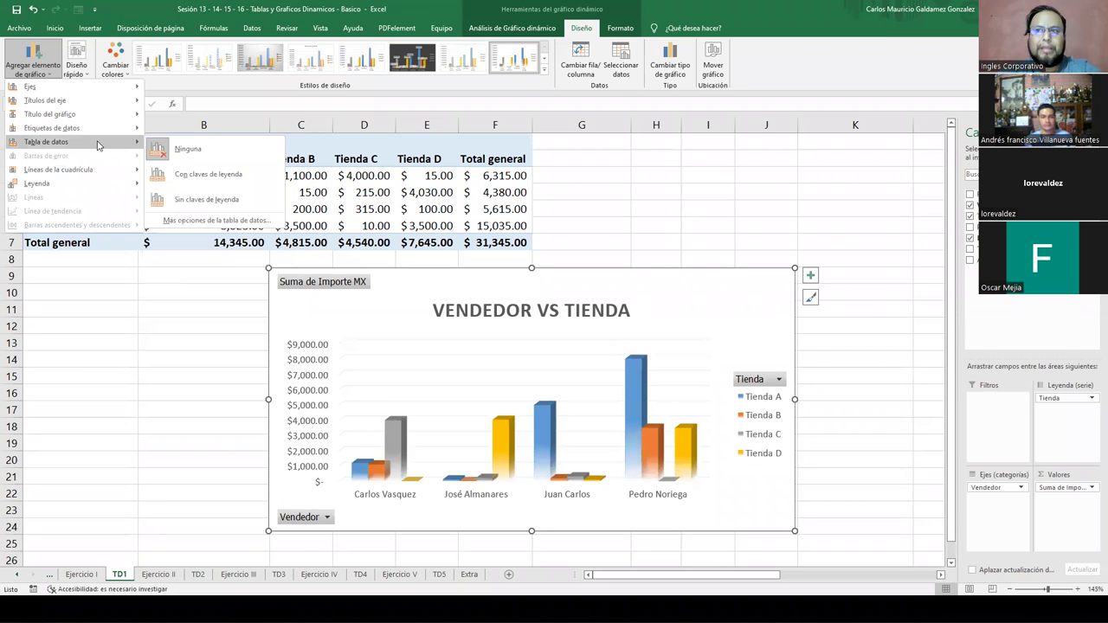
pyautogui.moveTo(109, 174)
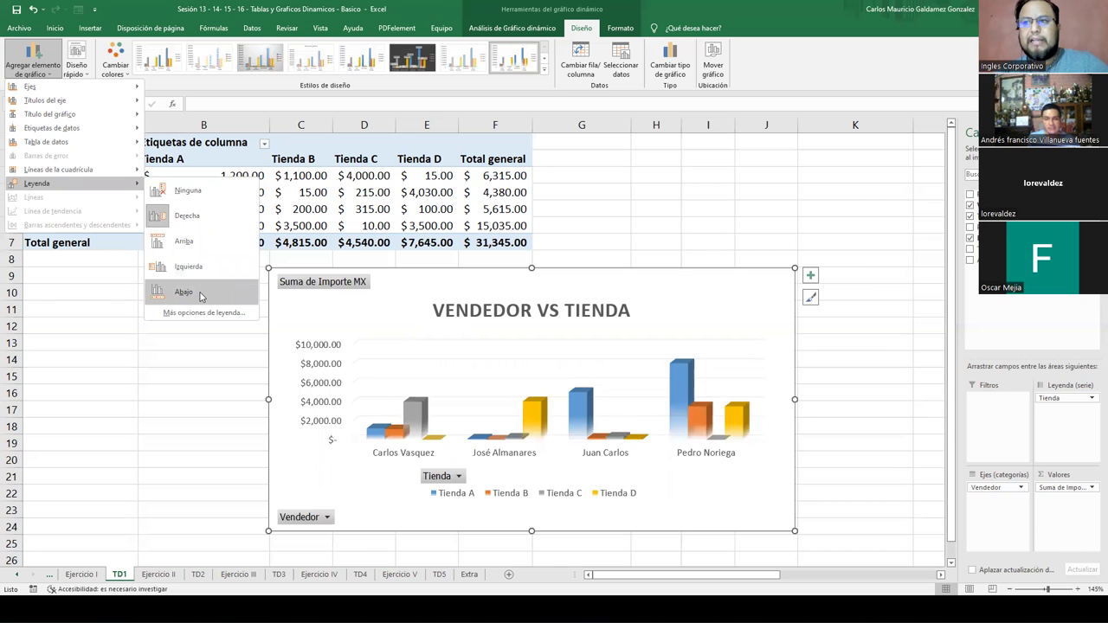
pyautogui.click(200, 295)
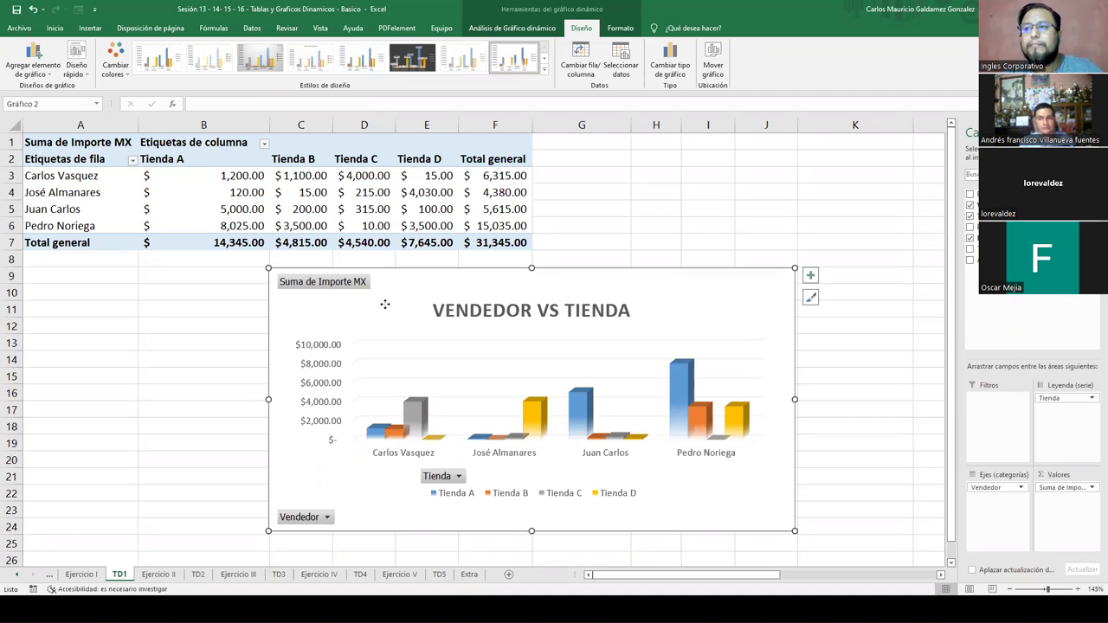
pyautogui.click(53, 78)
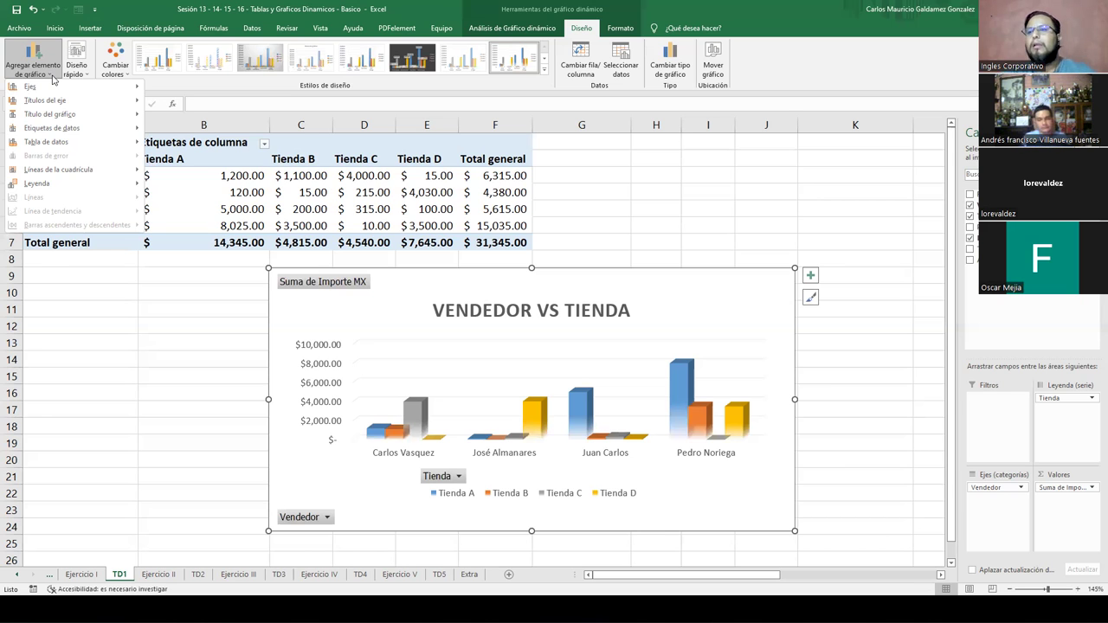
pyautogui.click(146, 424)
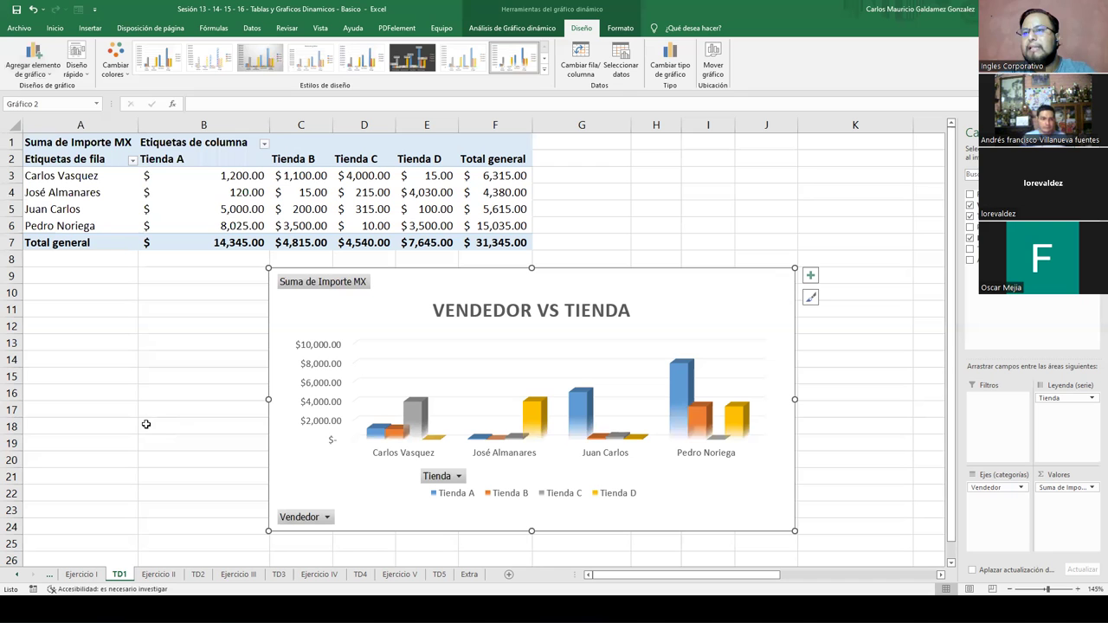
# - Start inserting a pivot chart from the pivot table on sheet TD2
pyautogui.click(198, 575)
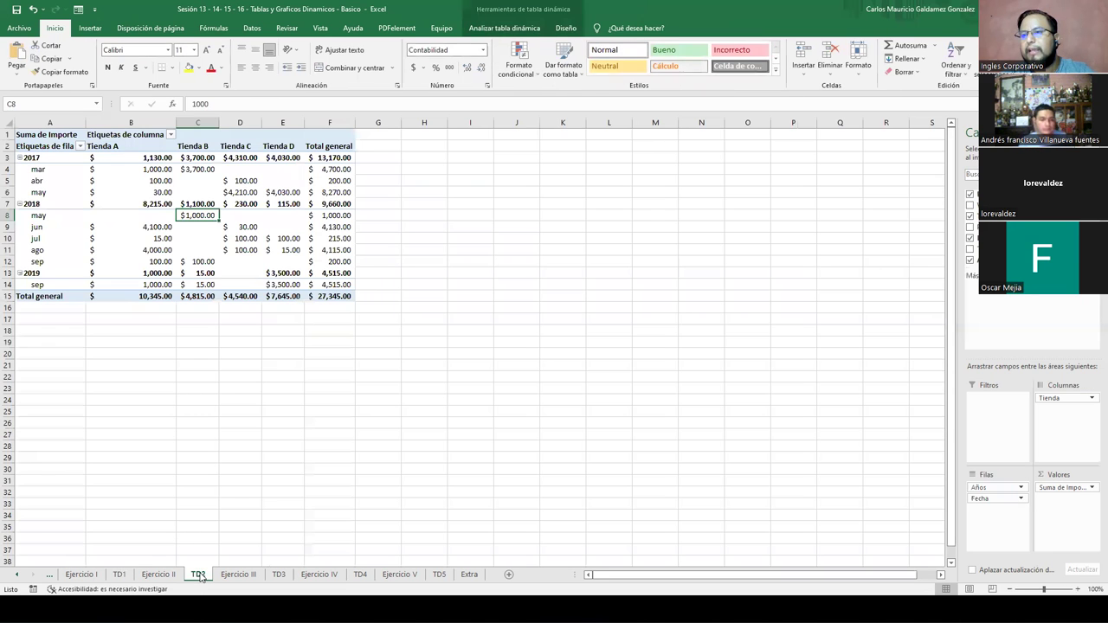
pyautogui.click(138, 247)
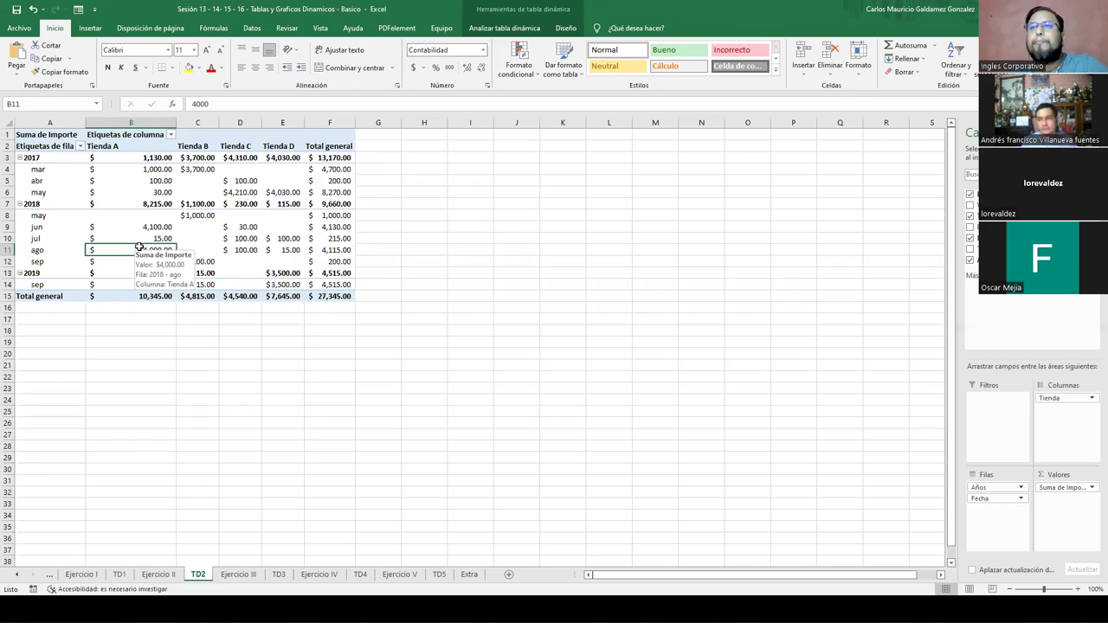
pyautogui.click(151, 192)
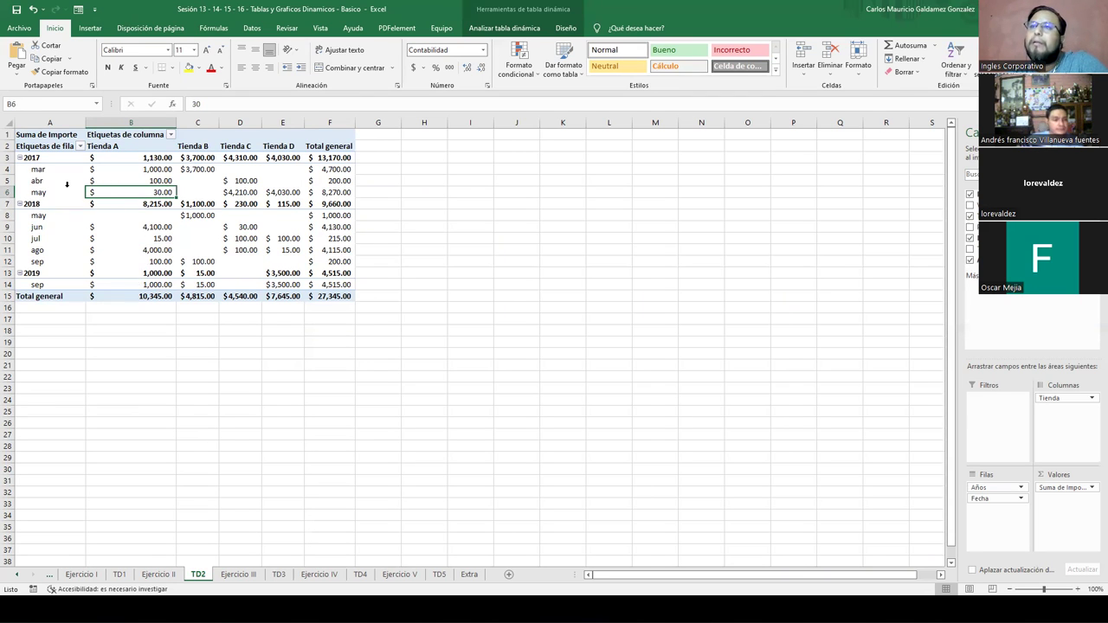
pyautogui.click(90, 29)
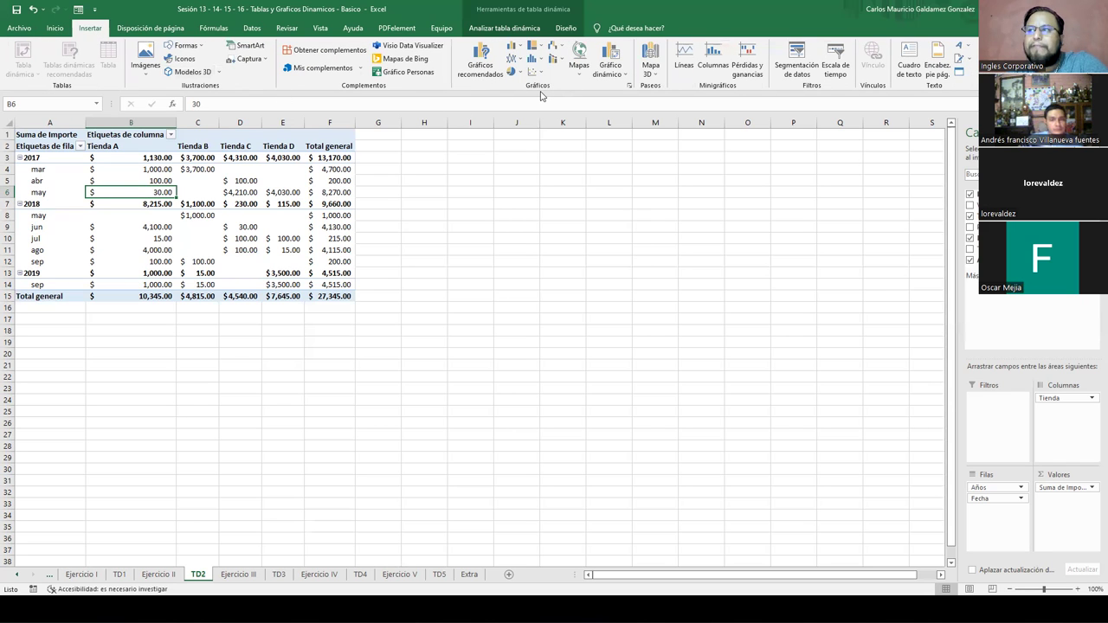
pyautogui.click(618, 52)
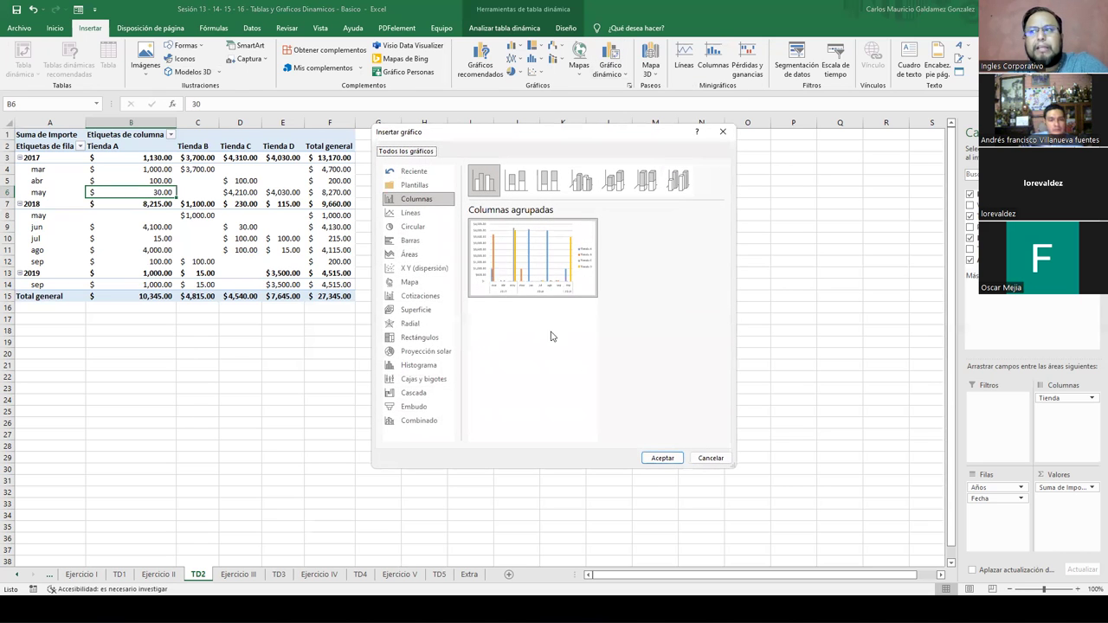
# - Examine the Líneas chart subtypes, from Línea apilada to Línea 100% apilada con marcadores, and the Circular type
pyautogui.click(412, 213)
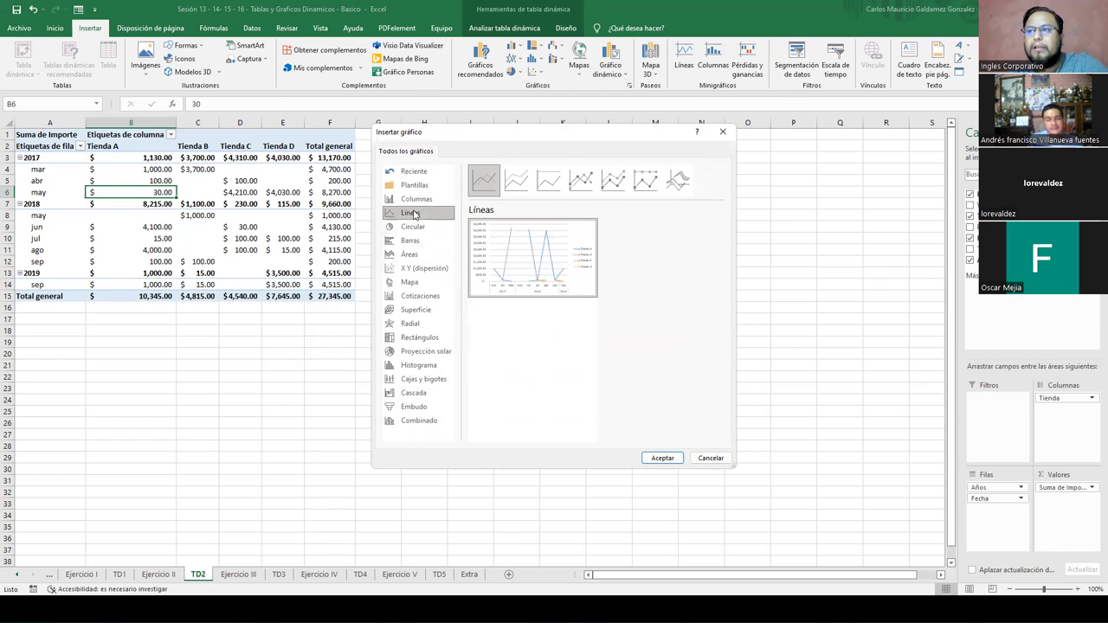
pyautogui.click(517, 180)
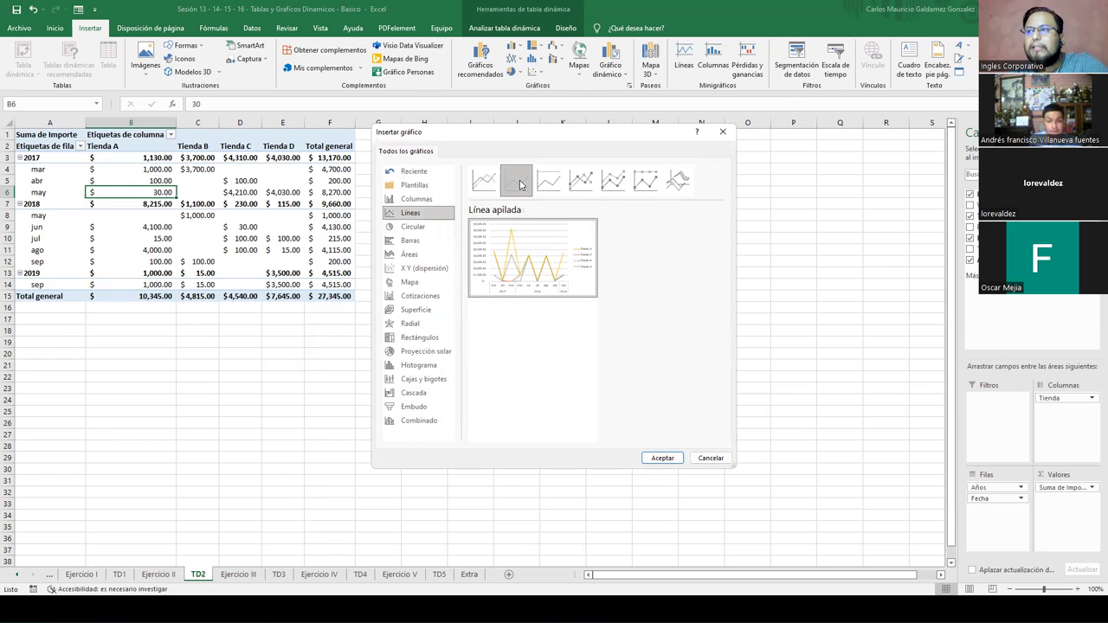
pyautogui.click(549, 187)
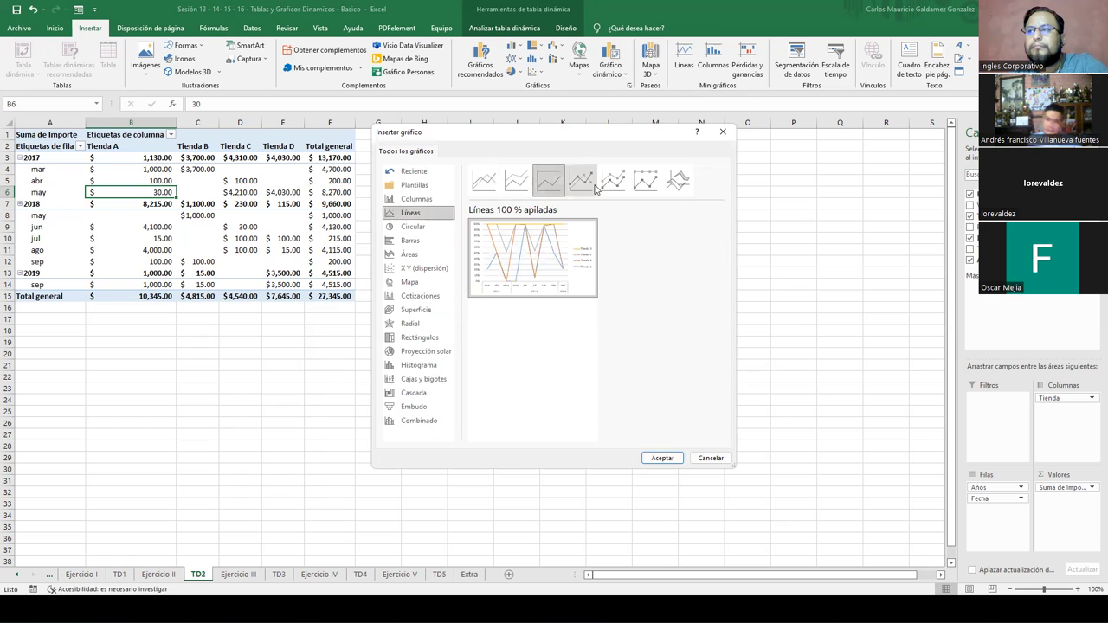
pyautogui.click(591, 190)
pyautogui.click(611, 189)
pyautogui.click(641, 190)
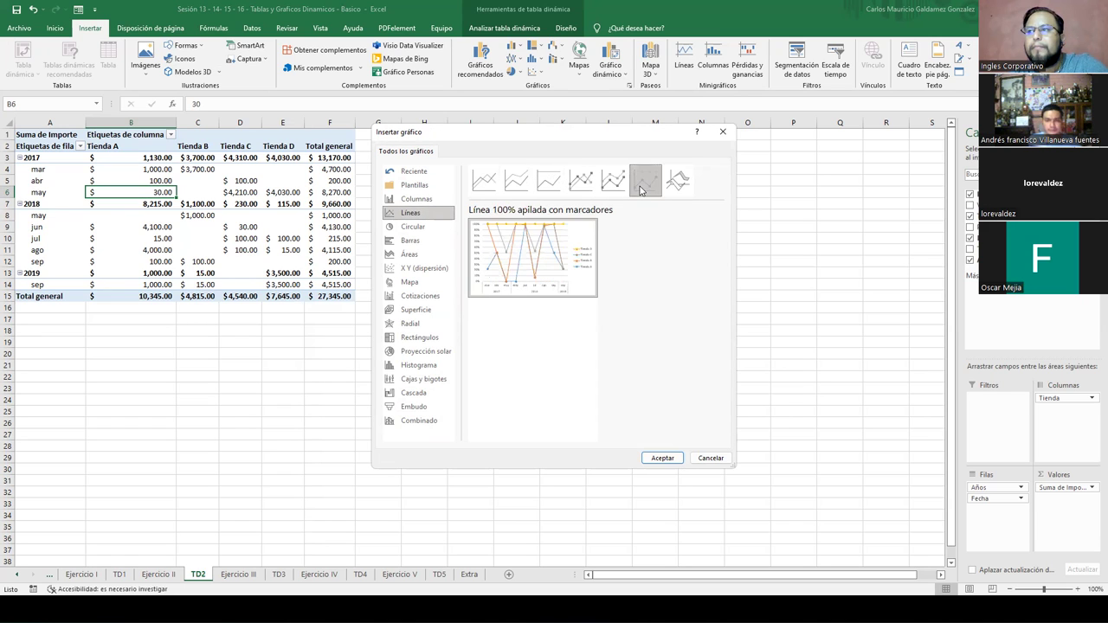
pyautogui.click(429, 231)
# - Compare the Barras subtypes and insert the TD2 pivot chart as a 3D clustered bar chart
pyautogui.click(428, 242)
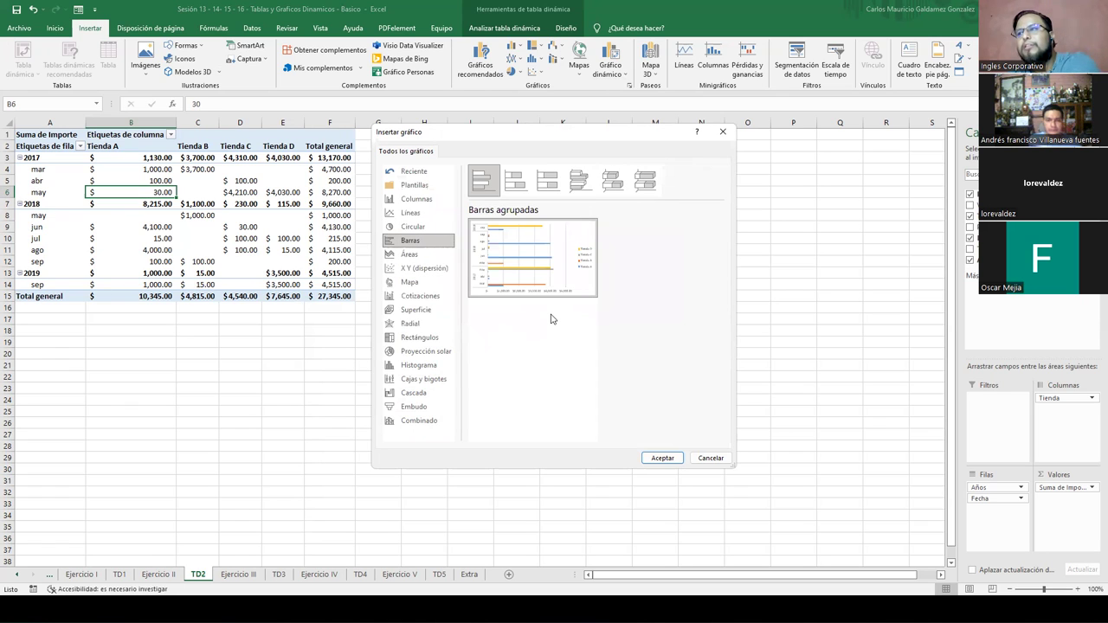
pyautogui.click(517, 184)
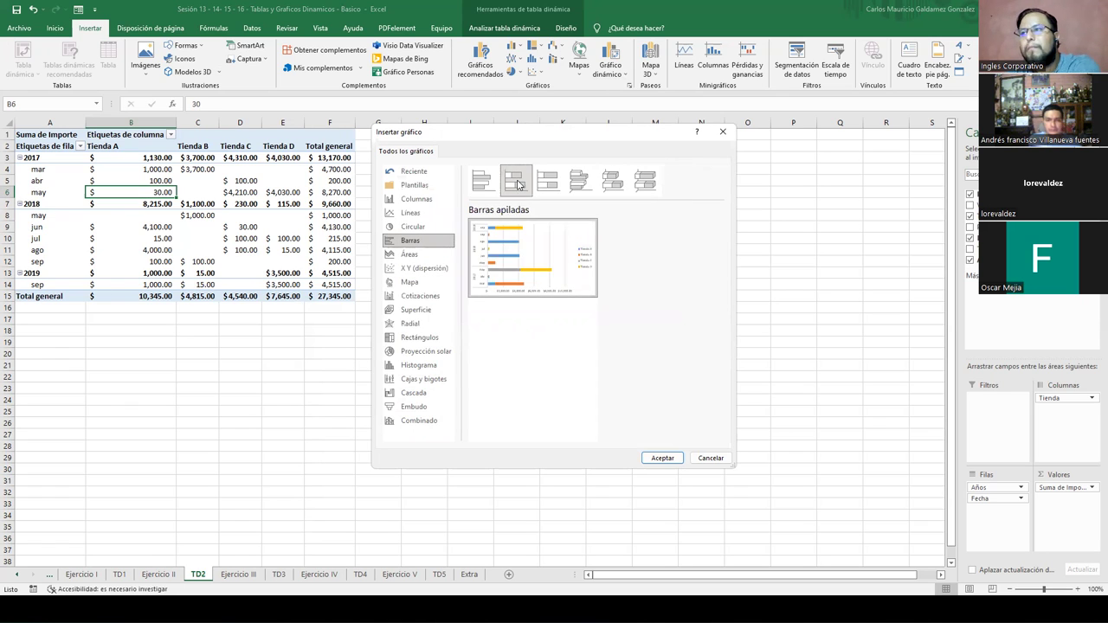
pyautogui.click(549, 189)
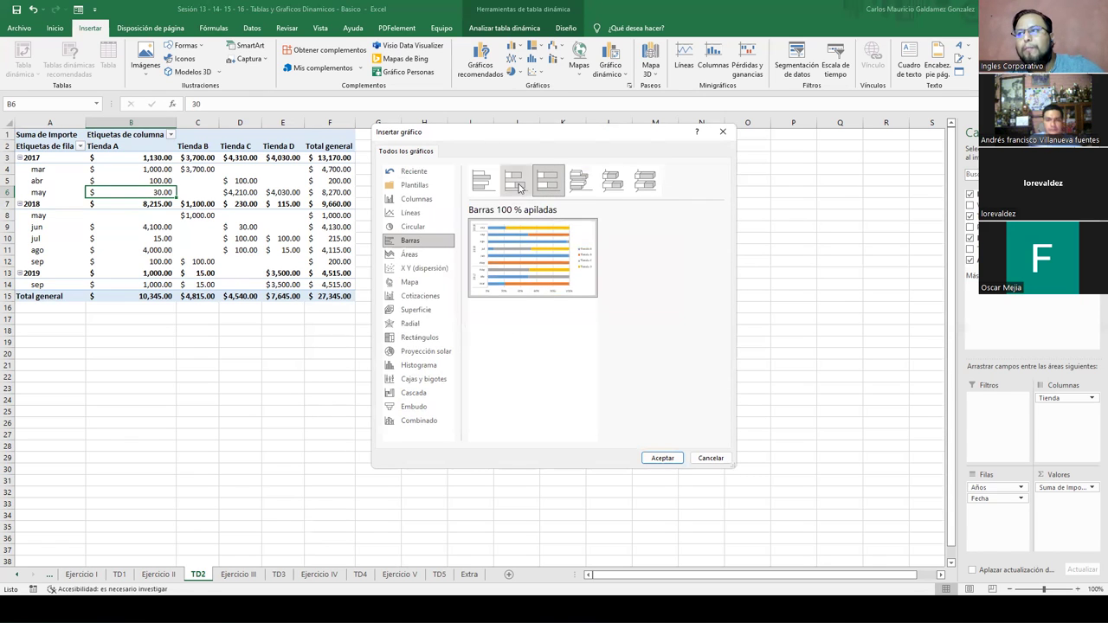
pyautogui.click(585, 183)
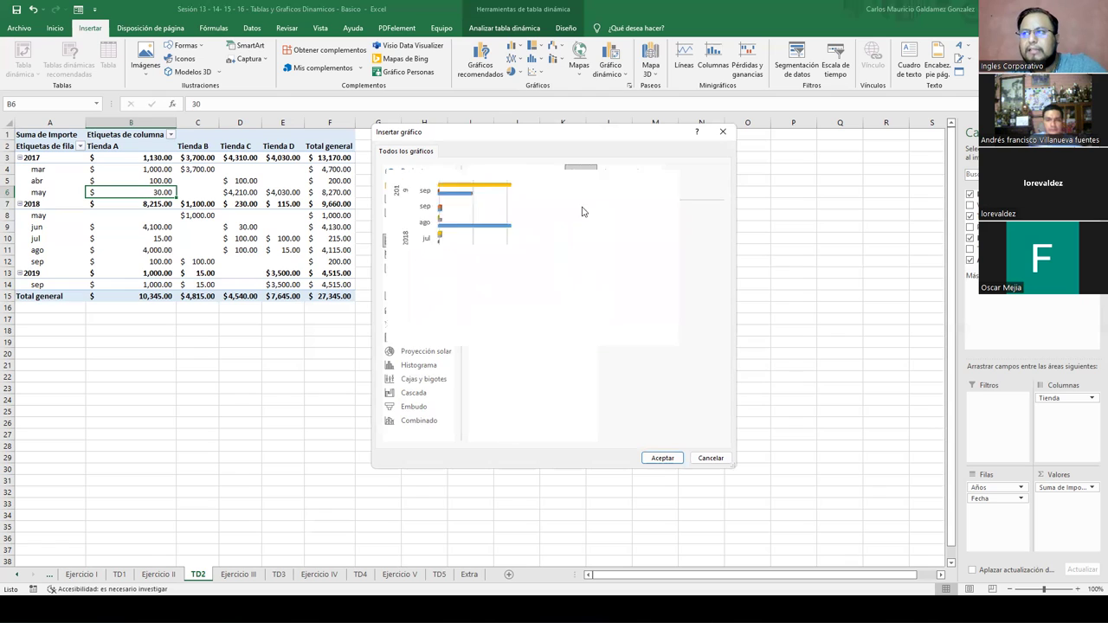
pyautogui.click(662, 458)
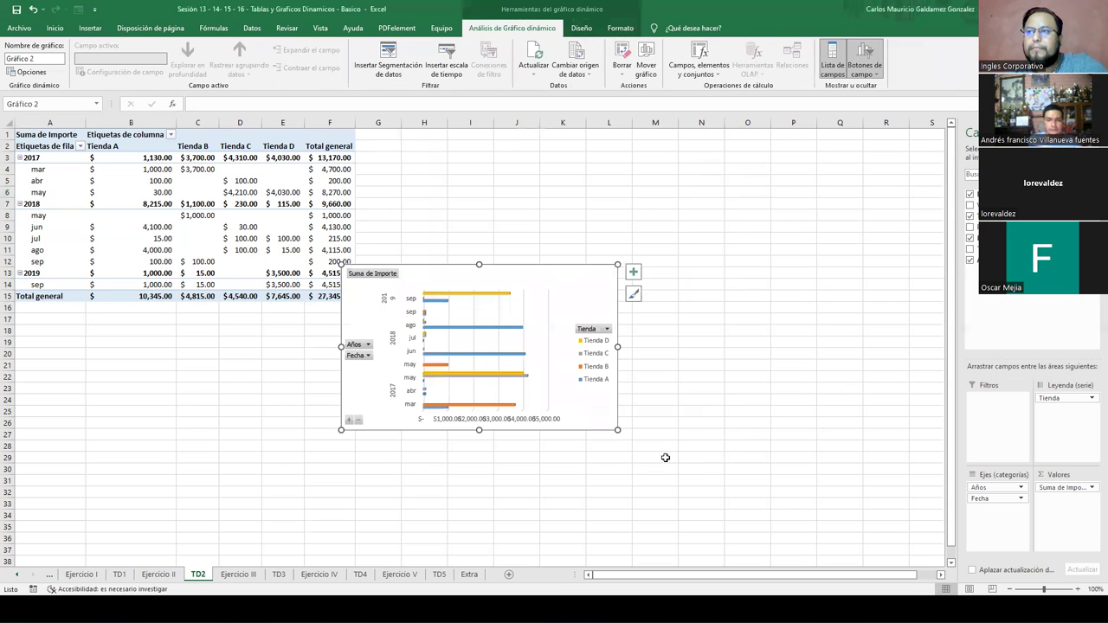
# - Place the bar pivot chart beside the pivot table and enlarge it to span about columns H to R and rows 2 to 29
pyautogui.moveTo(555, 253); pyautogui.dragTo(615, 128)
pyautogui.moveTo(677, 306); pyautogui.dragTo(906, 464)
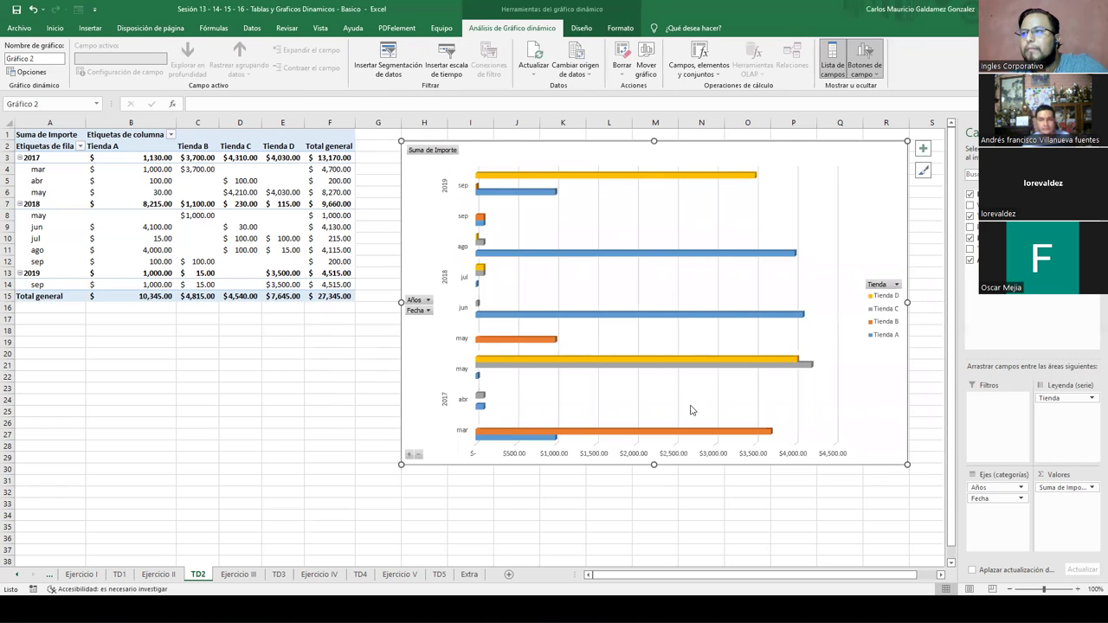
pyautogui.moveTo(481, 359)
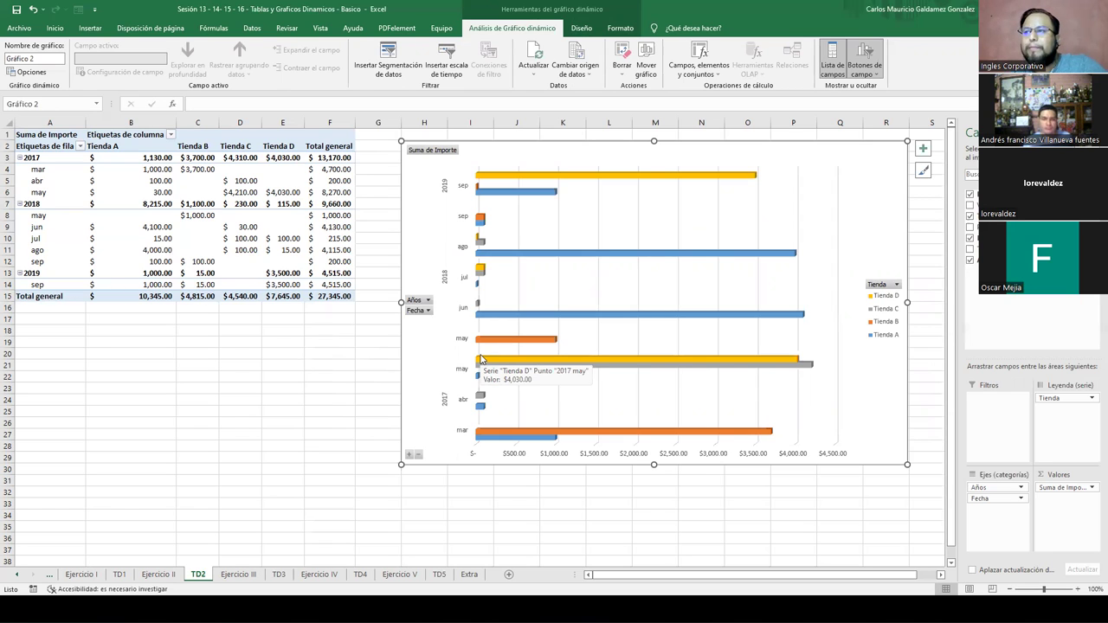
# - Filter the TD2 bar chart's Años field to show only <17/3/2017 and 2017
pyautogui.click(428, 300)
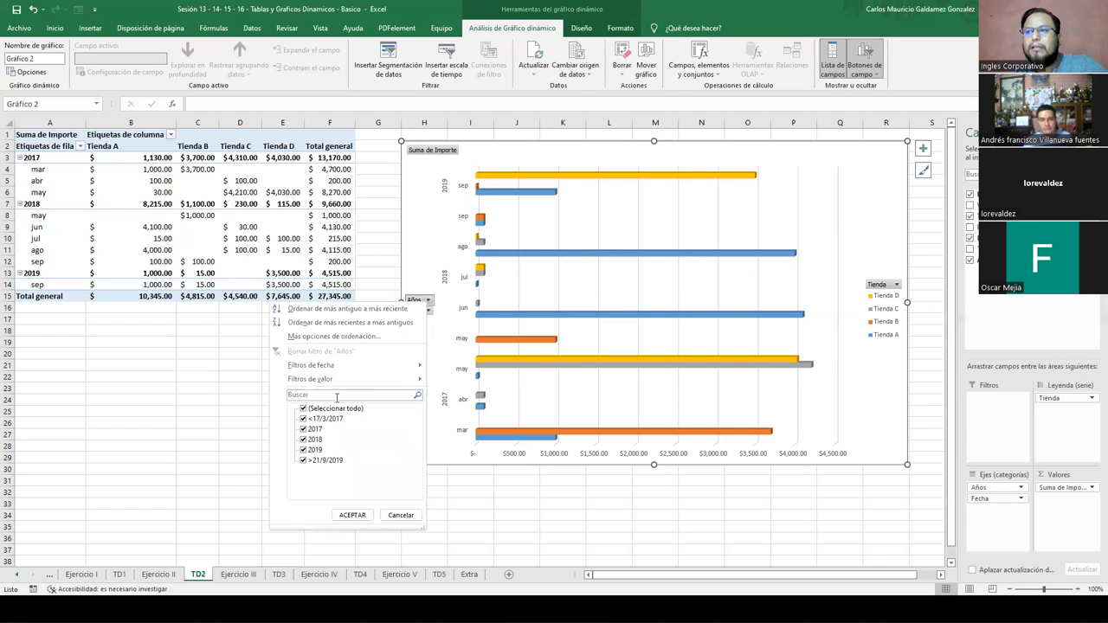
pyautogui.click(305, 409)
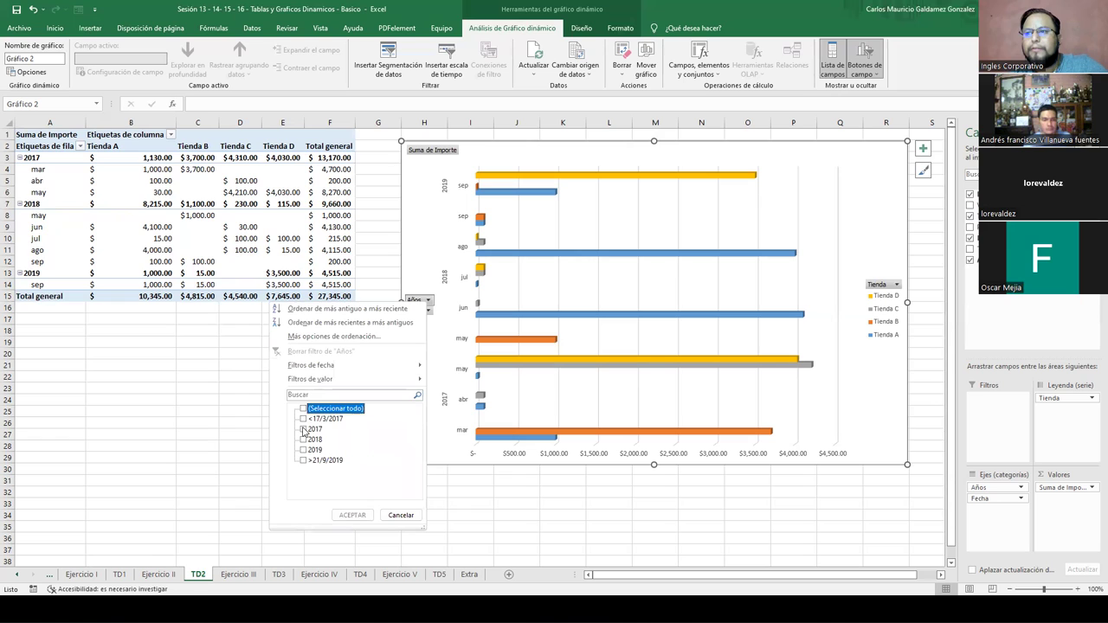
pyautogui.click(303, 430)
pyautogui.click(303, 419)
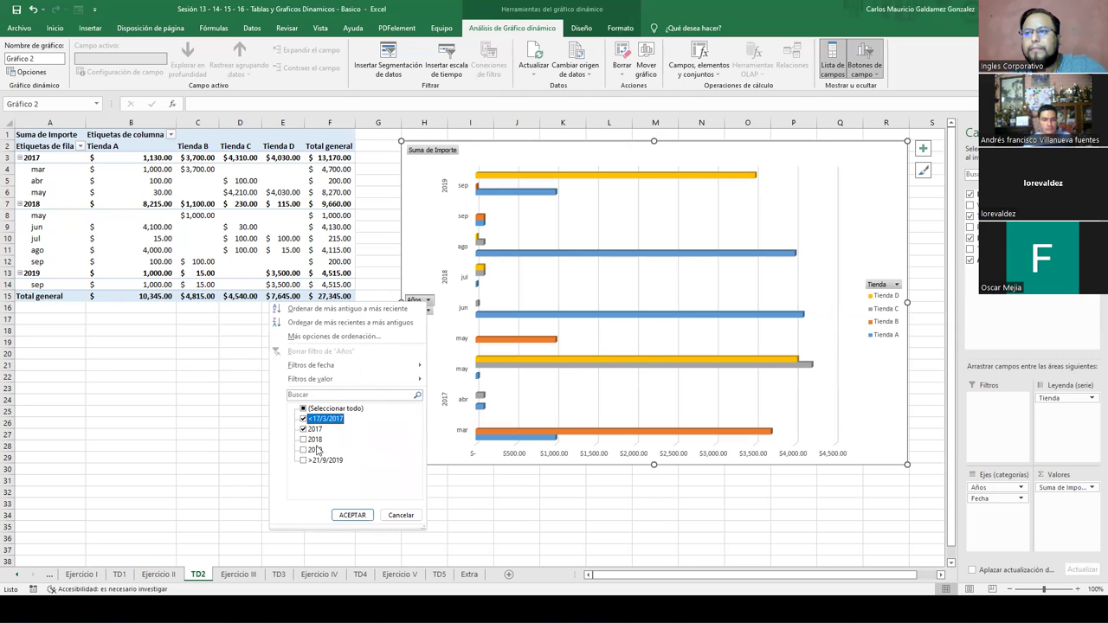
pyautogui.click(352, 515)
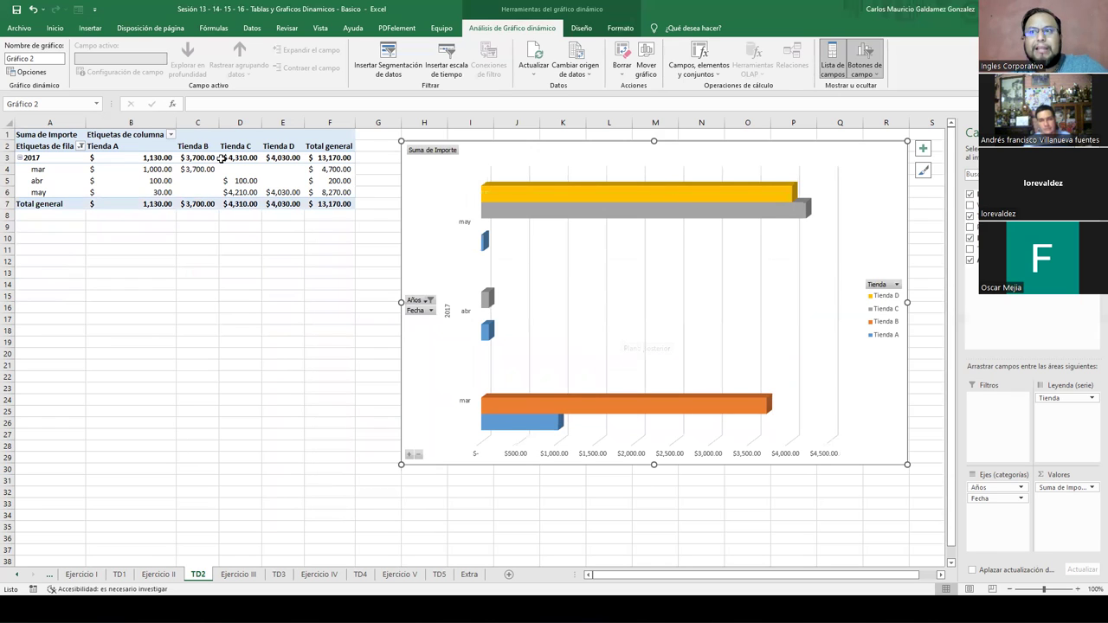
pyautogui.moveTo(154, 178)
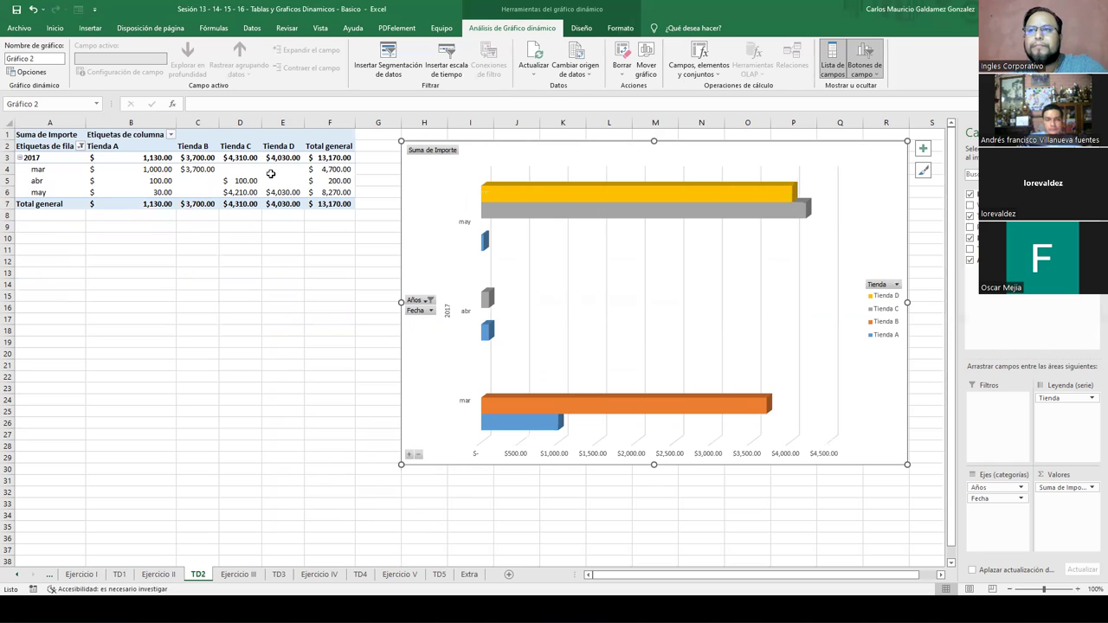
pyautogui.click(185, 185)
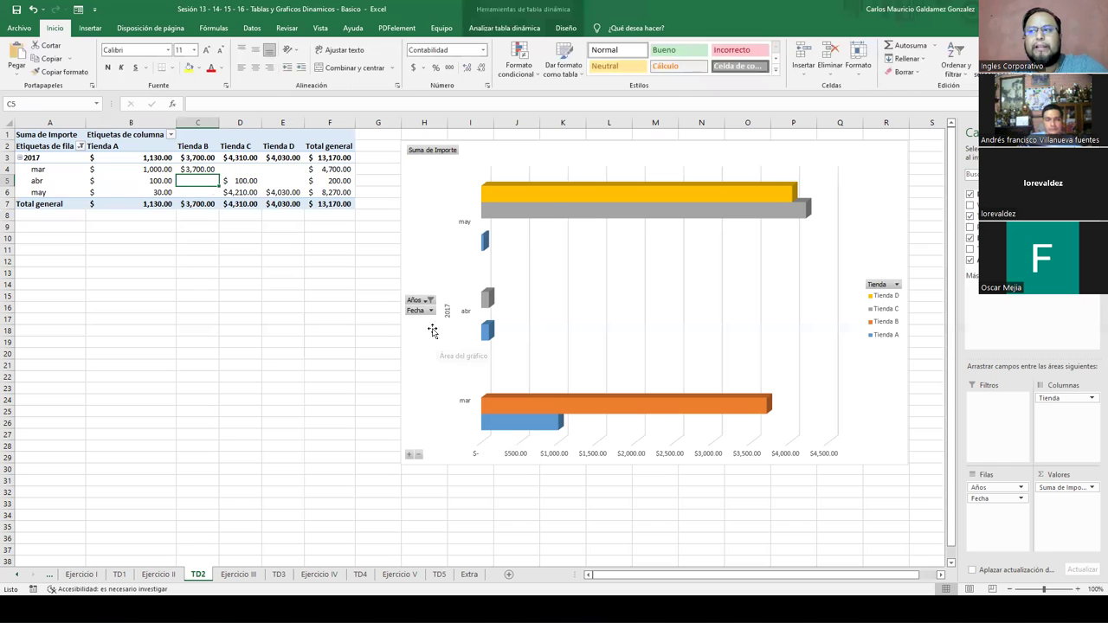
# - Add 2018 to the years shown by the chart's Años filter
pyautogui.click(429, 299)
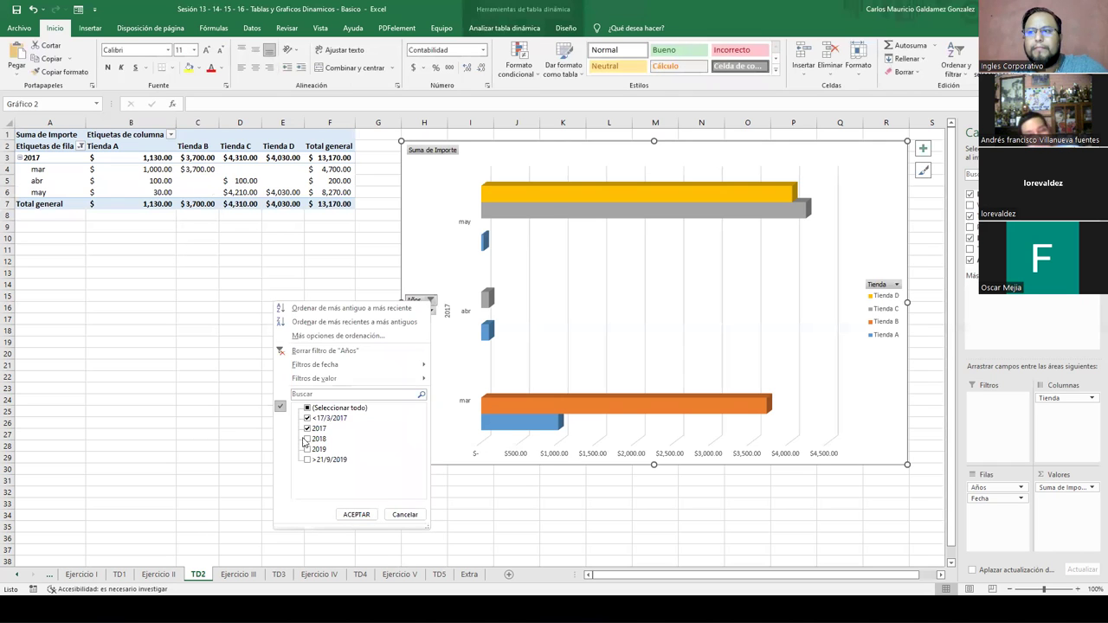
pyautogui.click(306, 439)
pyautogui.click(356, 514)
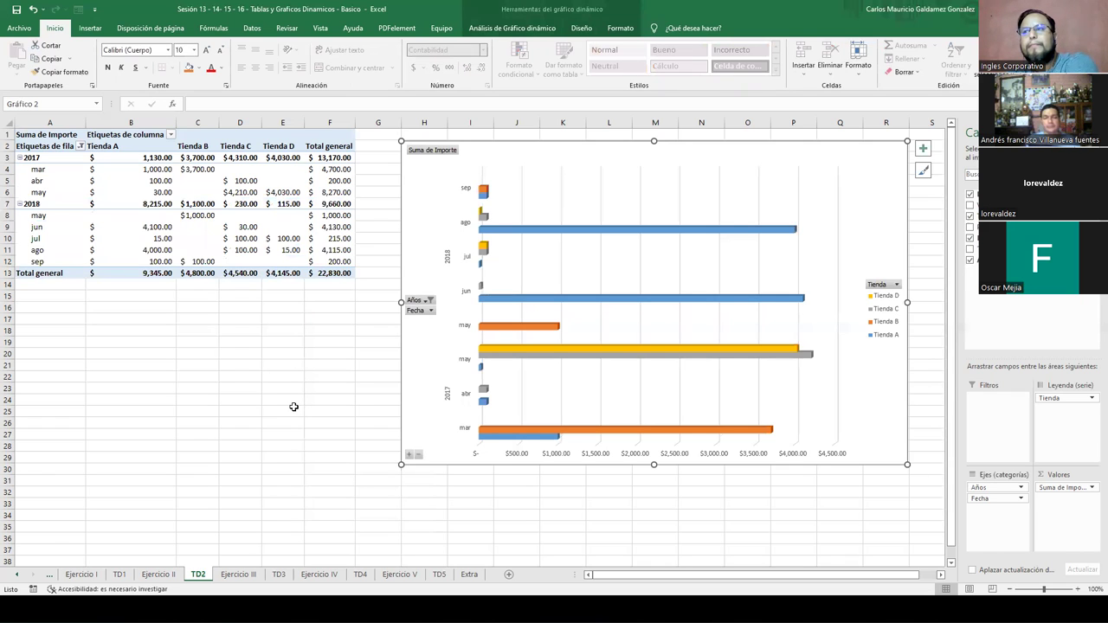
# - Reselect every year in the chart's Años filter
pyautogui.click(430, 300)
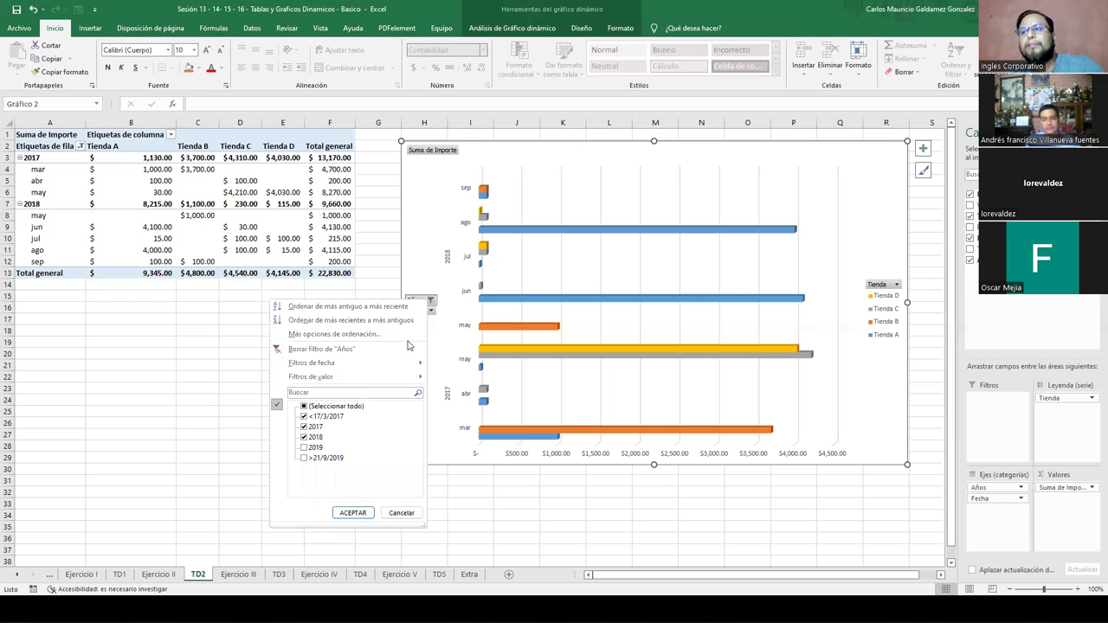
pyautogui.click(304, 406)
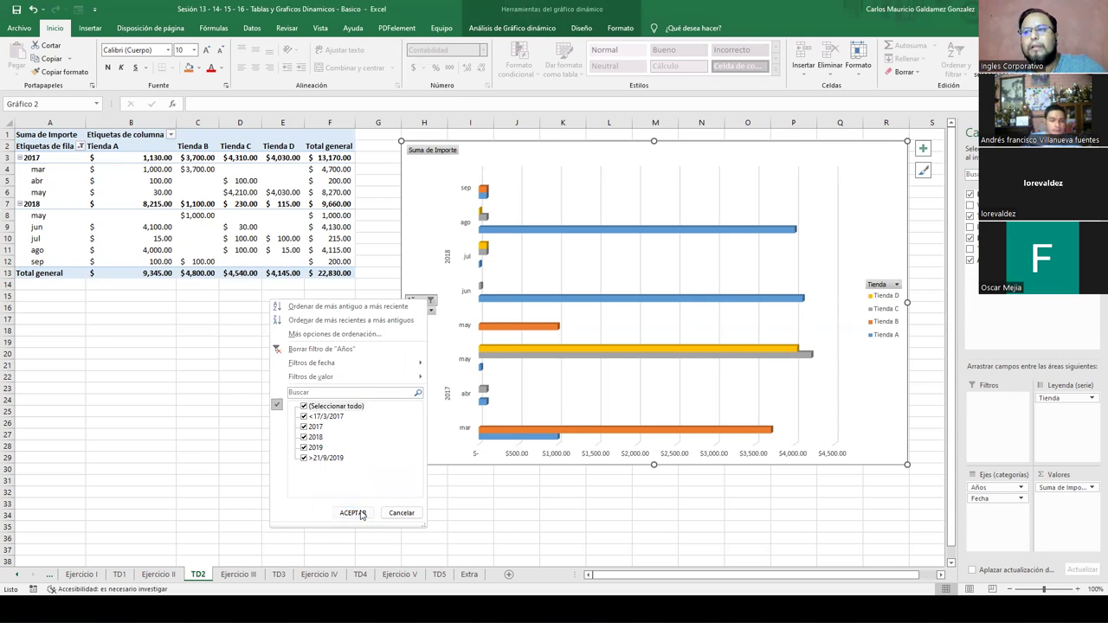
pyautogui.click(354, 513)
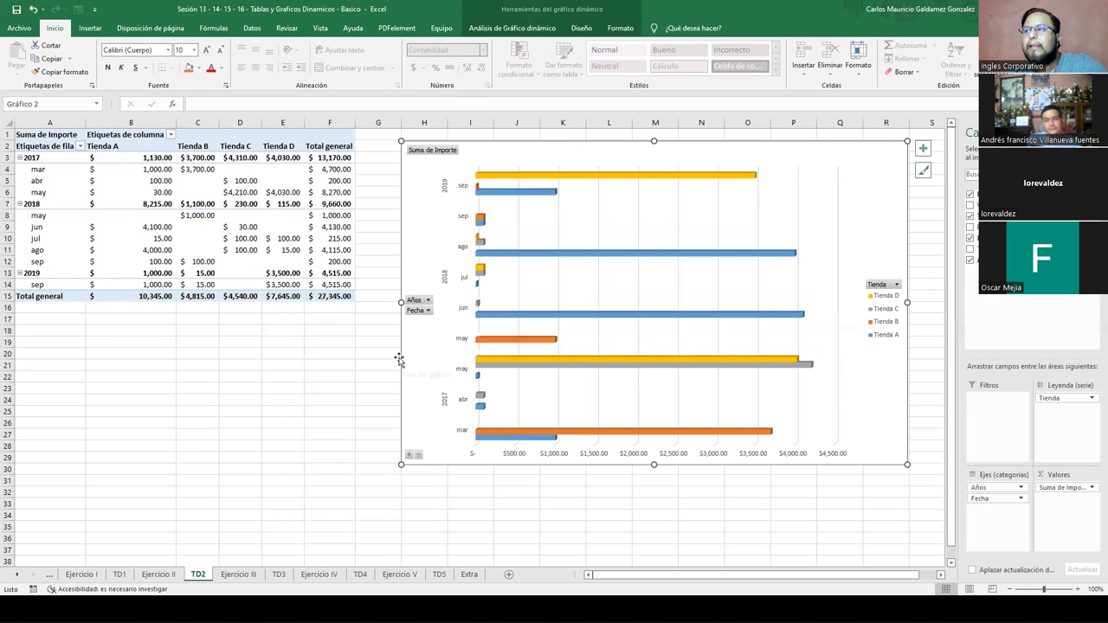
# - Filter the bar chart's Tienda field to show only Tienda A
pyautogui.click(897, 284)
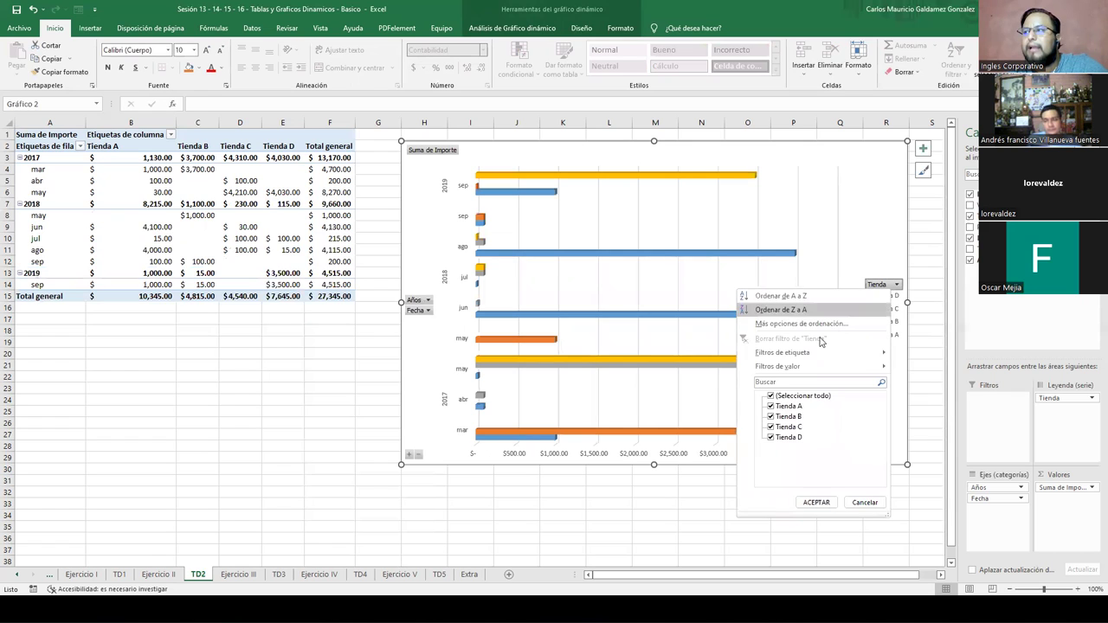
pyautogui.click(791, 407)
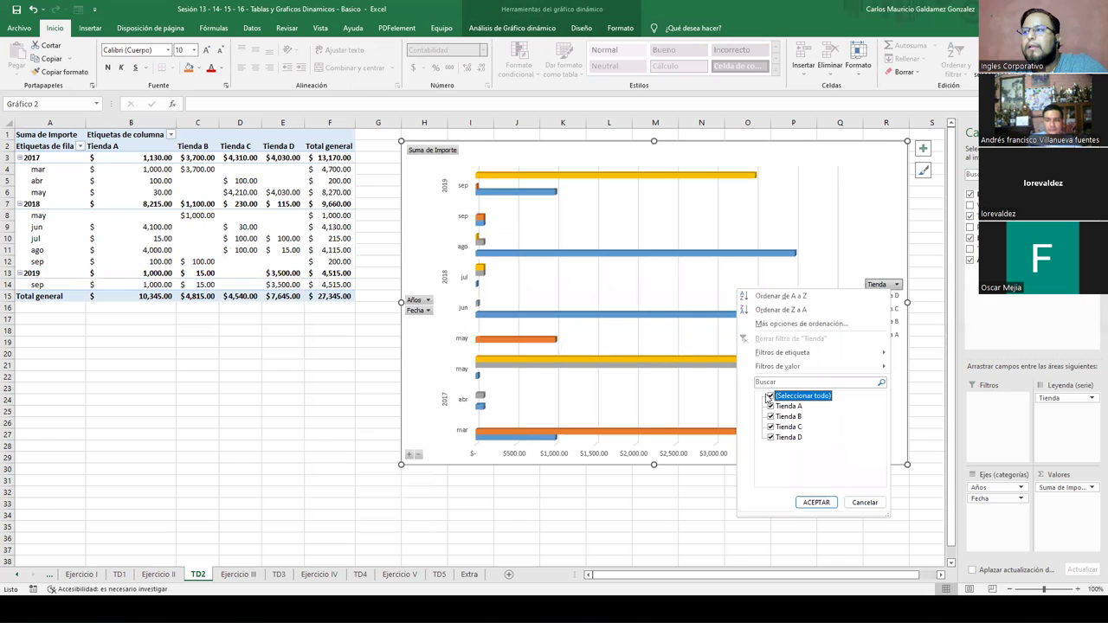
pyautogui.click(771, 395)
pyautogui.click(771, 406)
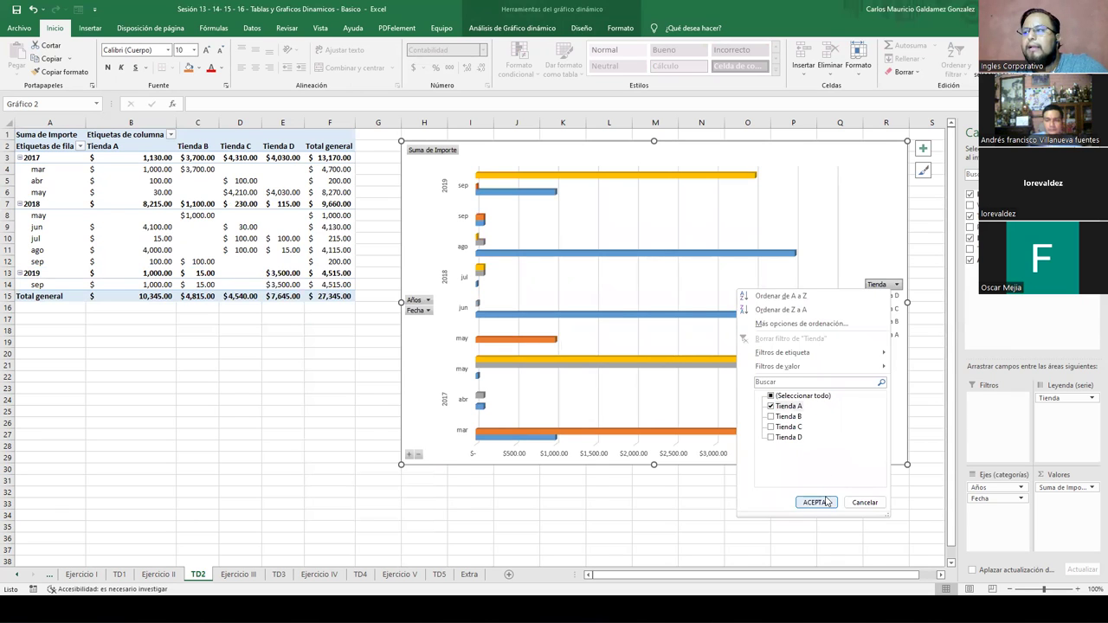
pyautogui.click(815, 502)
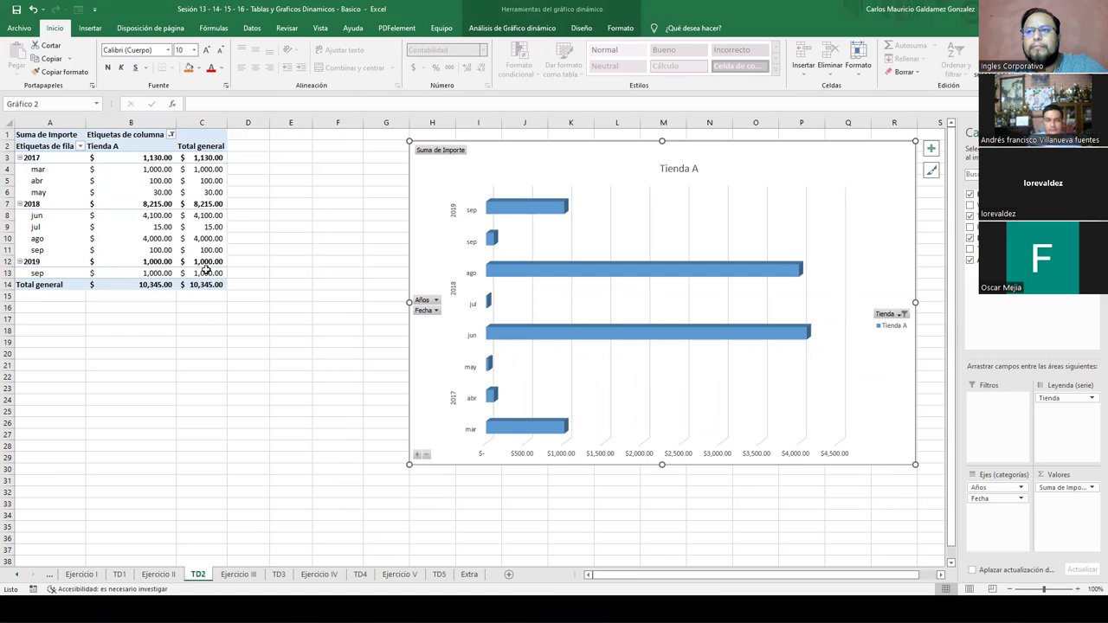
# - Include Tienda B in the chart's Tienda filter alongside Tienda A
pyautogui.click(902, 315)
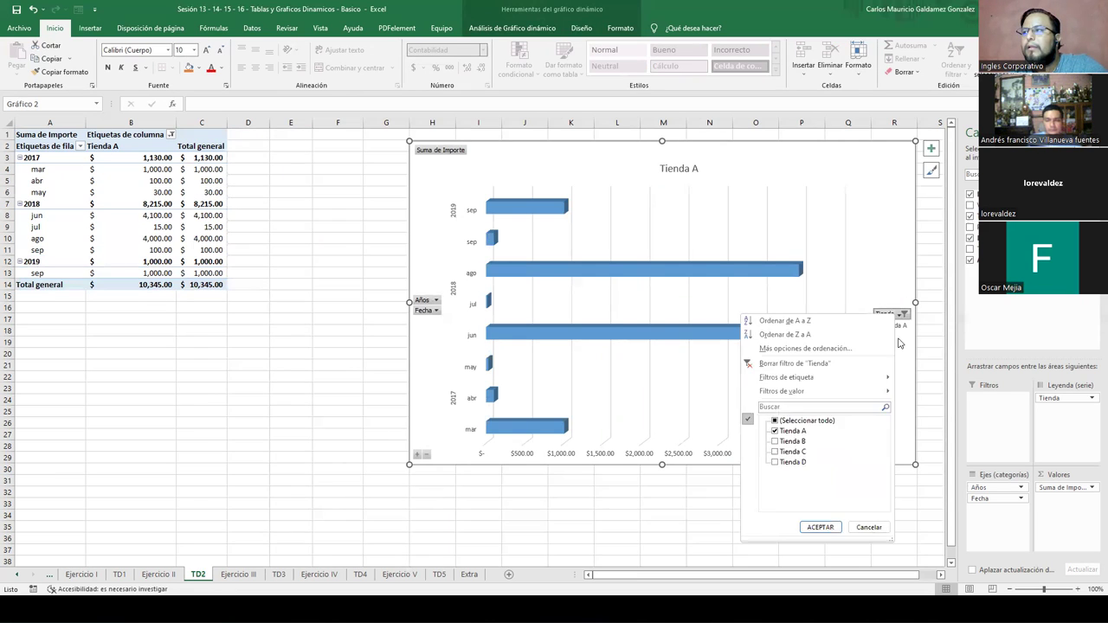
pyautogui.click(775, 442)
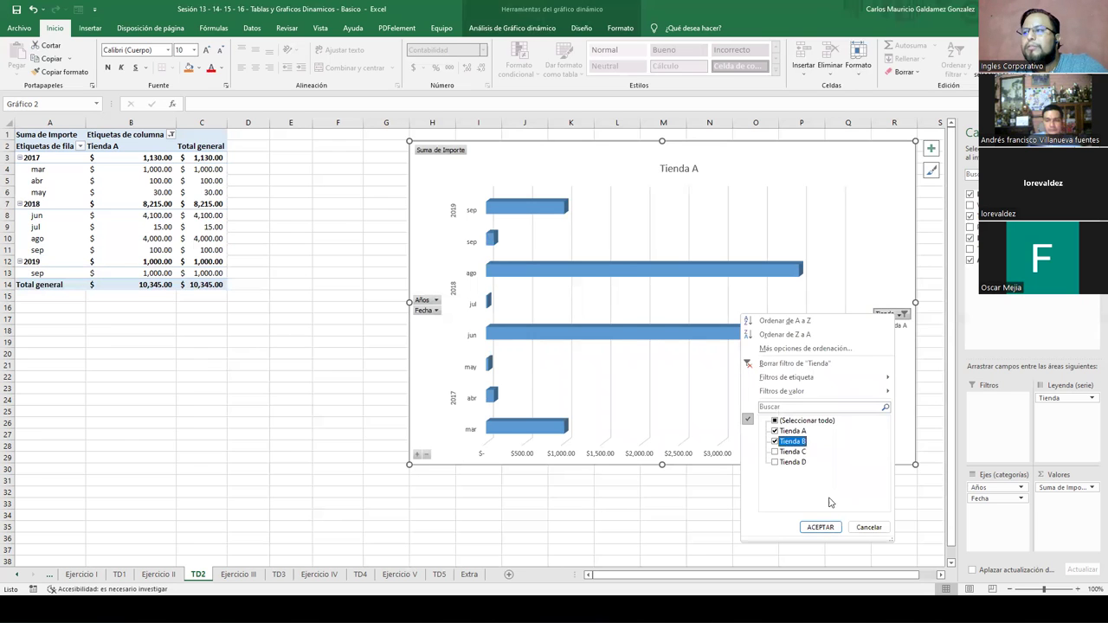
pyautogui.click(818, 527)
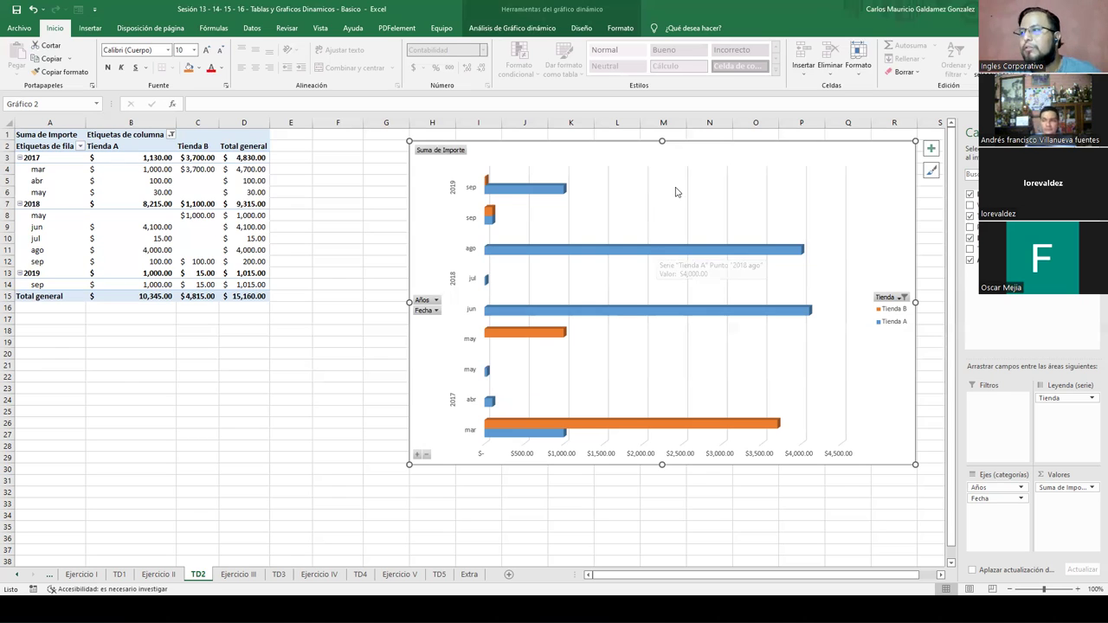
# - Reselect all stores in the chart's Tienda filter and return to the pivot table
pyautogui.click(900, 298)
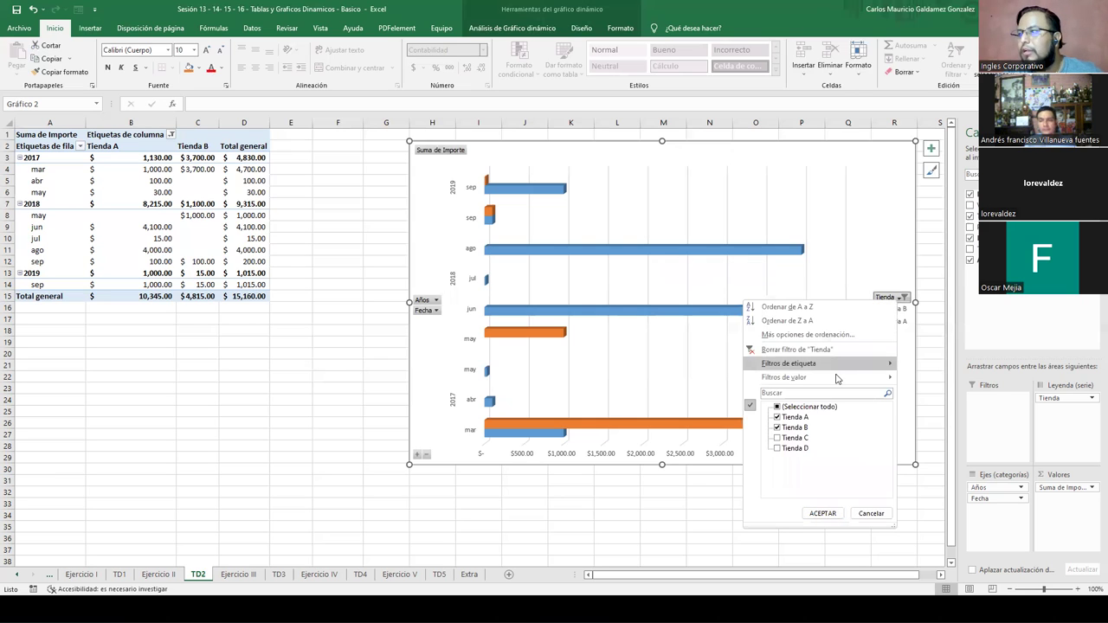
pyautogui.click(779, 406)
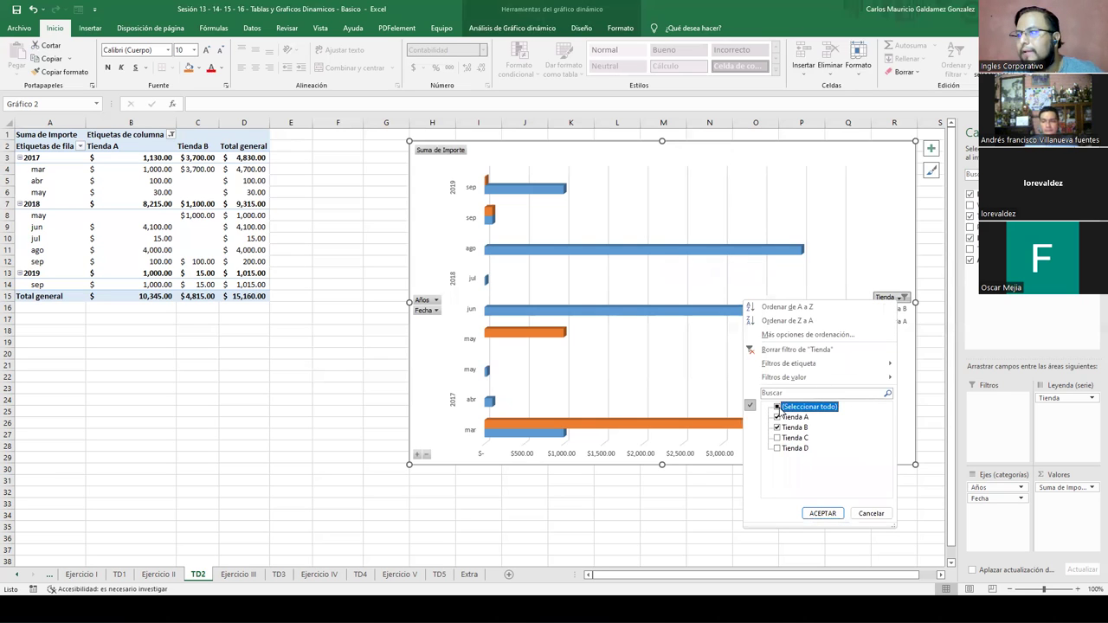
pyautogui.click(819, 515)
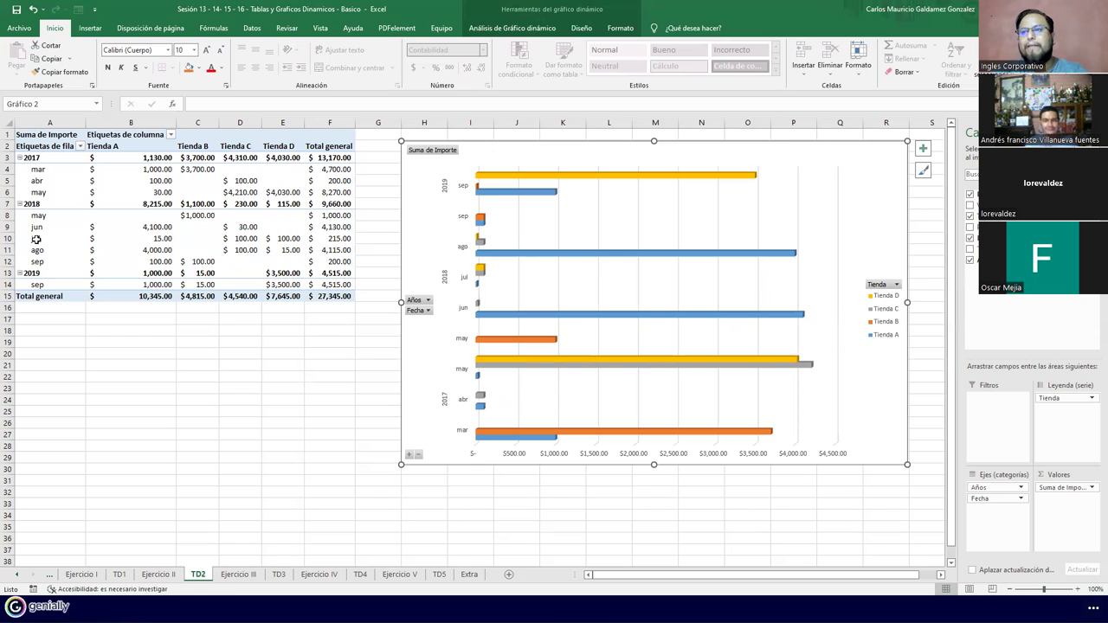
pyautogui.click(179, 261)
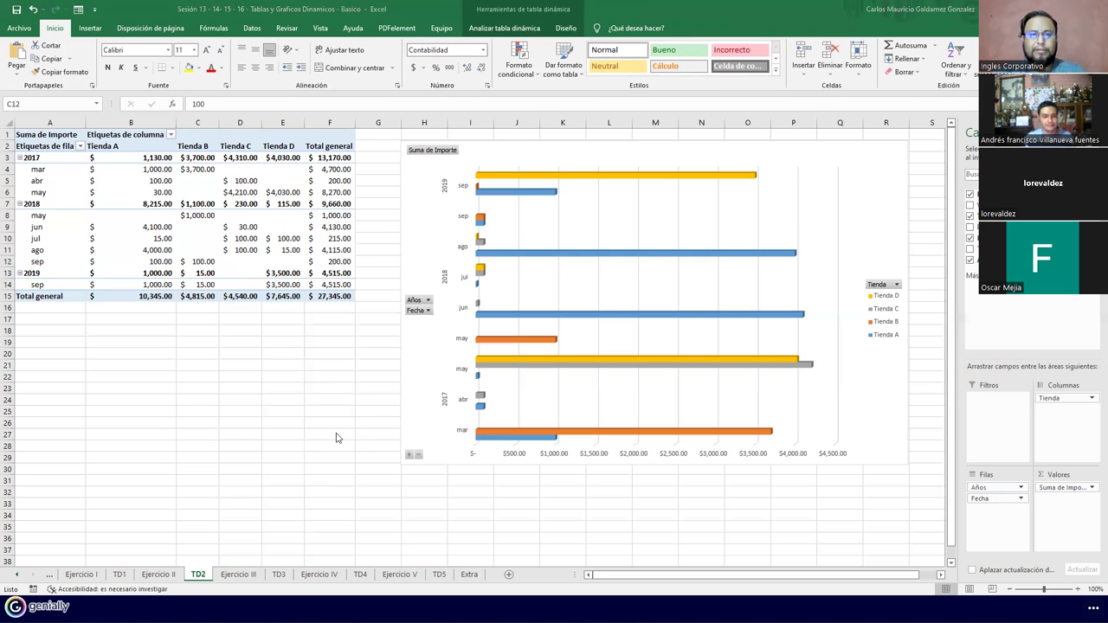
pyautogui.hotkey('alt', 'Tab')
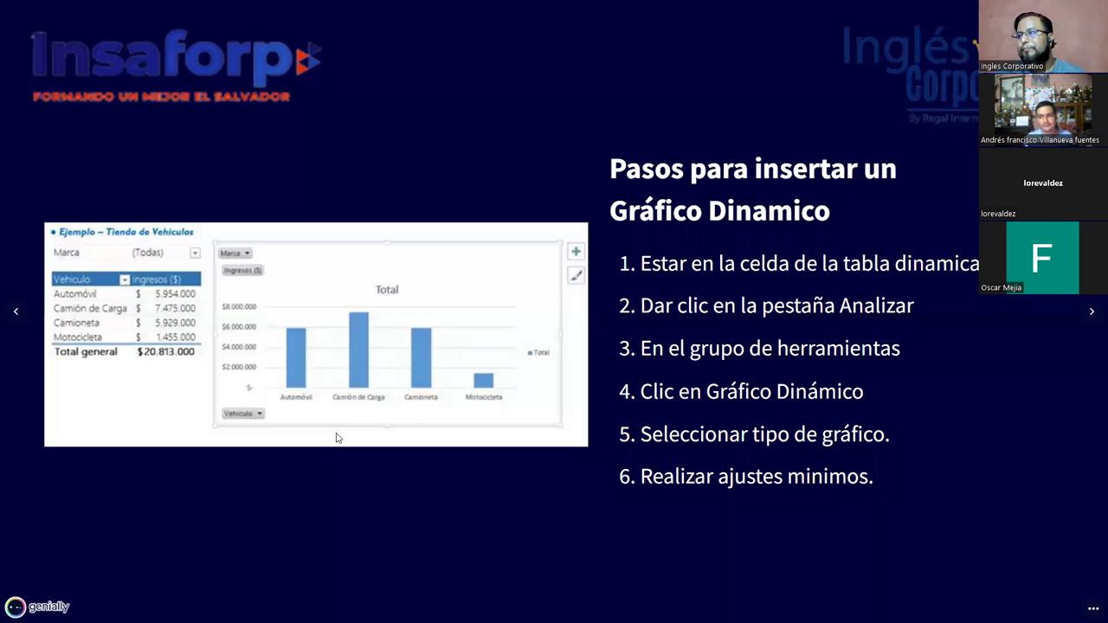
pyautogui.press('Right')
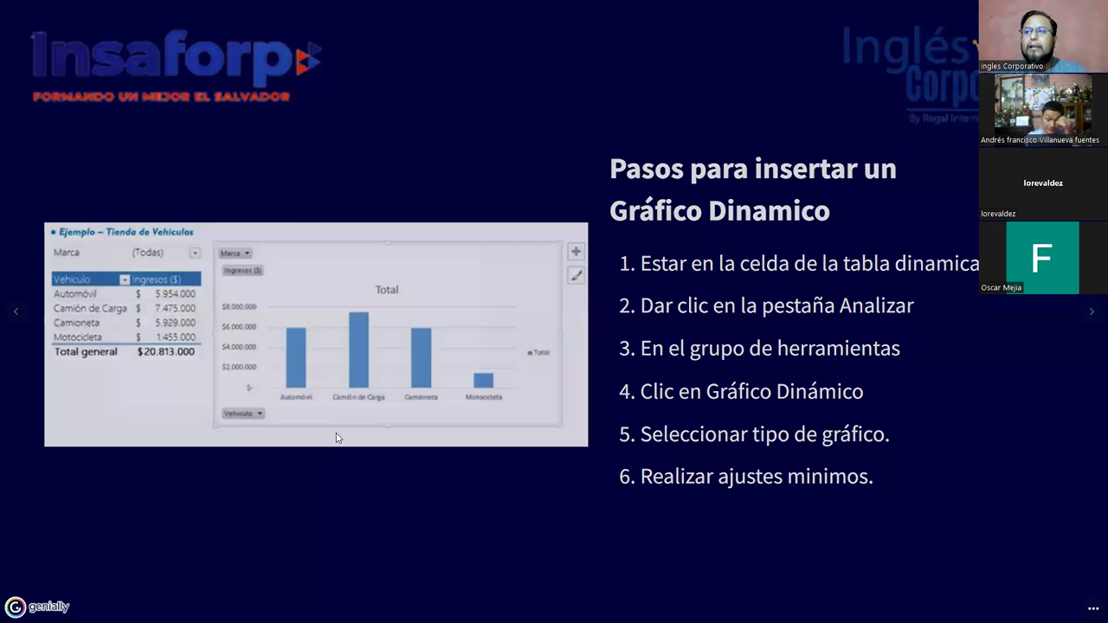
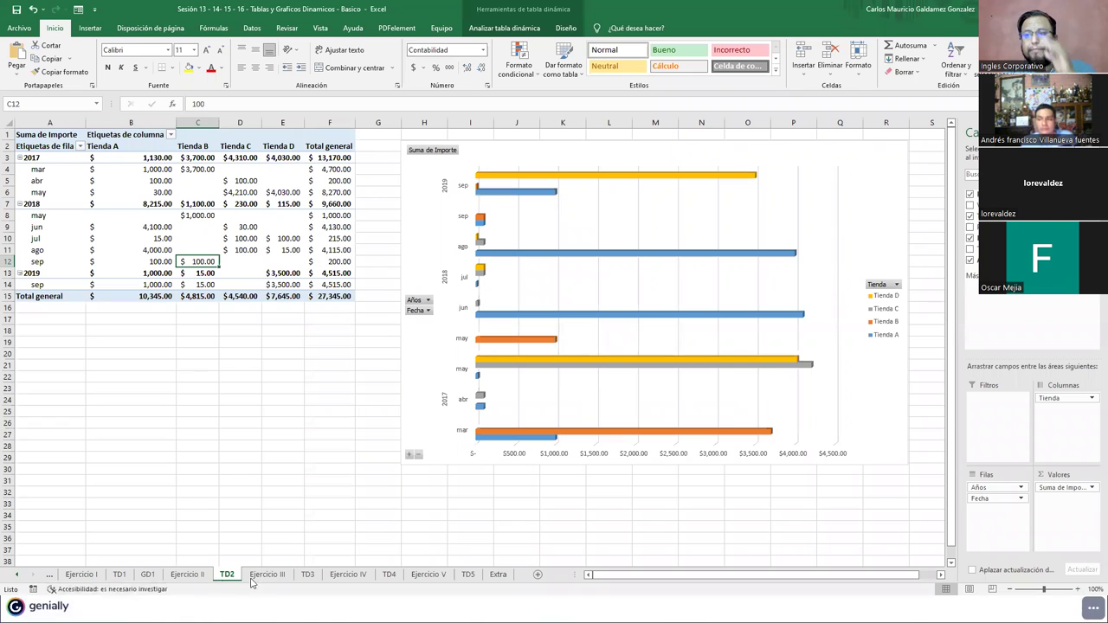
# - Review the pivot table on TD1 and the charts on GD1 and TD2, and open sheet TD3 to inspect its pivot table
pyautogui.click(121, 575)
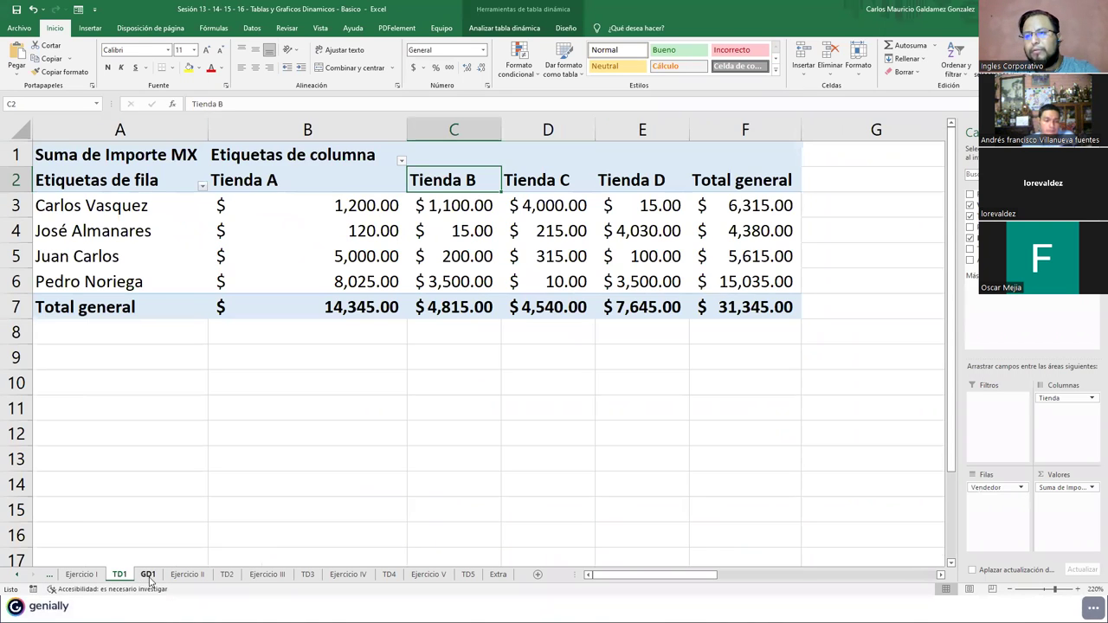
pyautogui.click(149, 576)
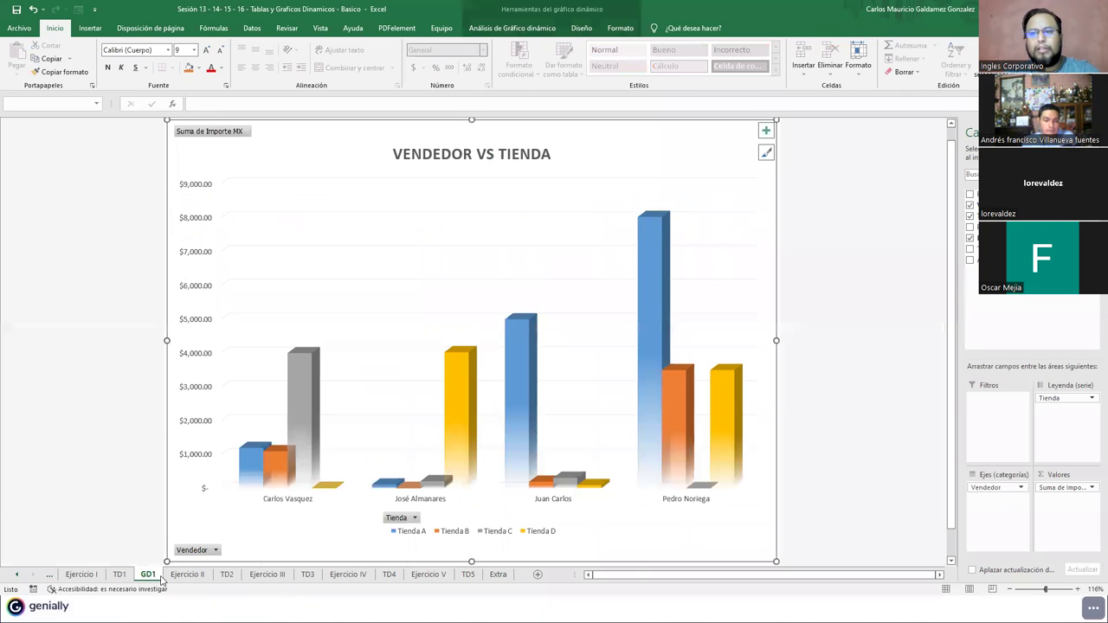
pyautogui.click(225, 577)
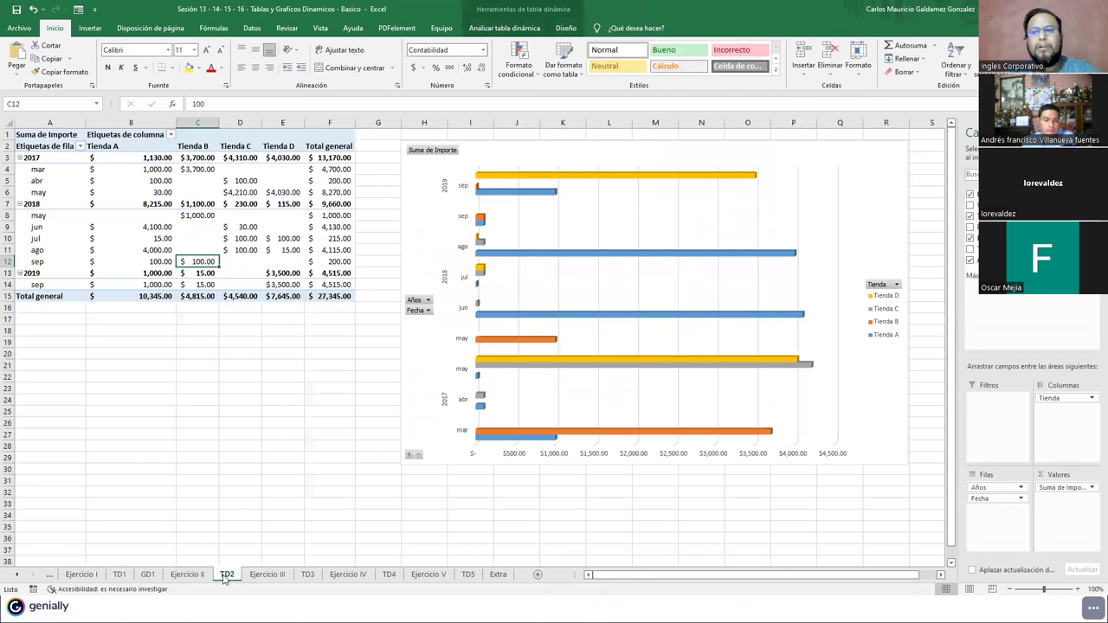
pyautogui.click(440, 342)
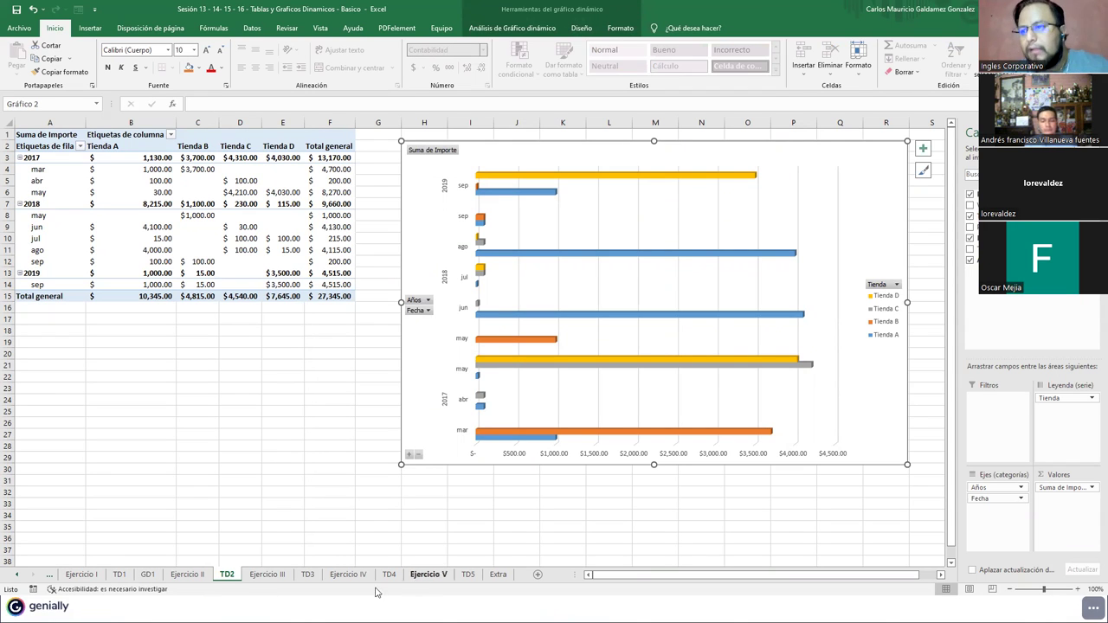
pyautogui.click(308, 574)
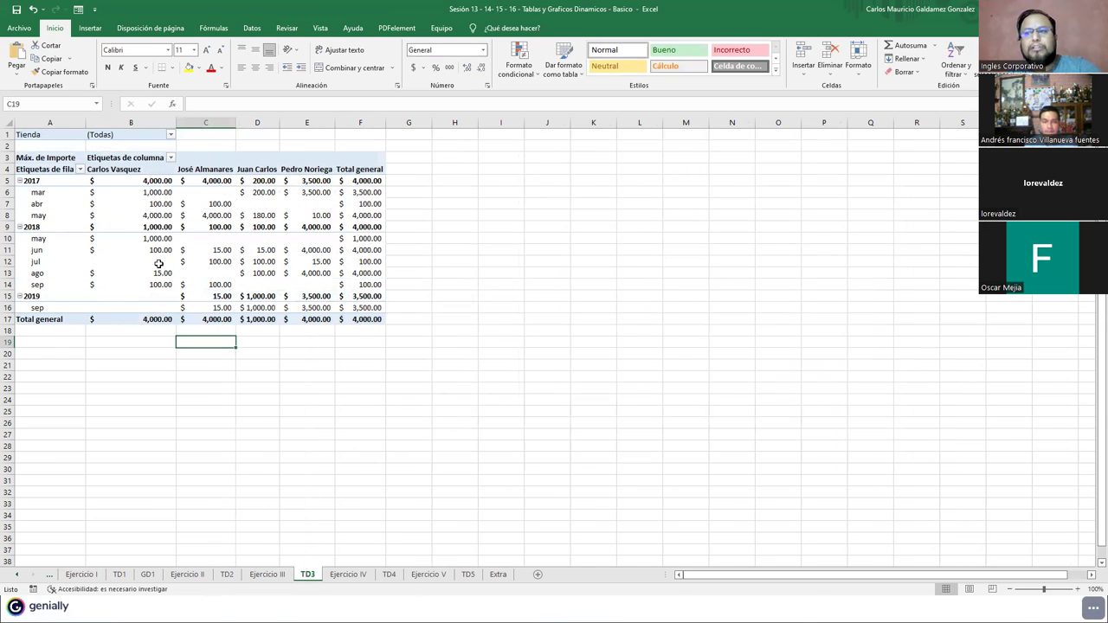
pyautogui.moveTo(158, 263)
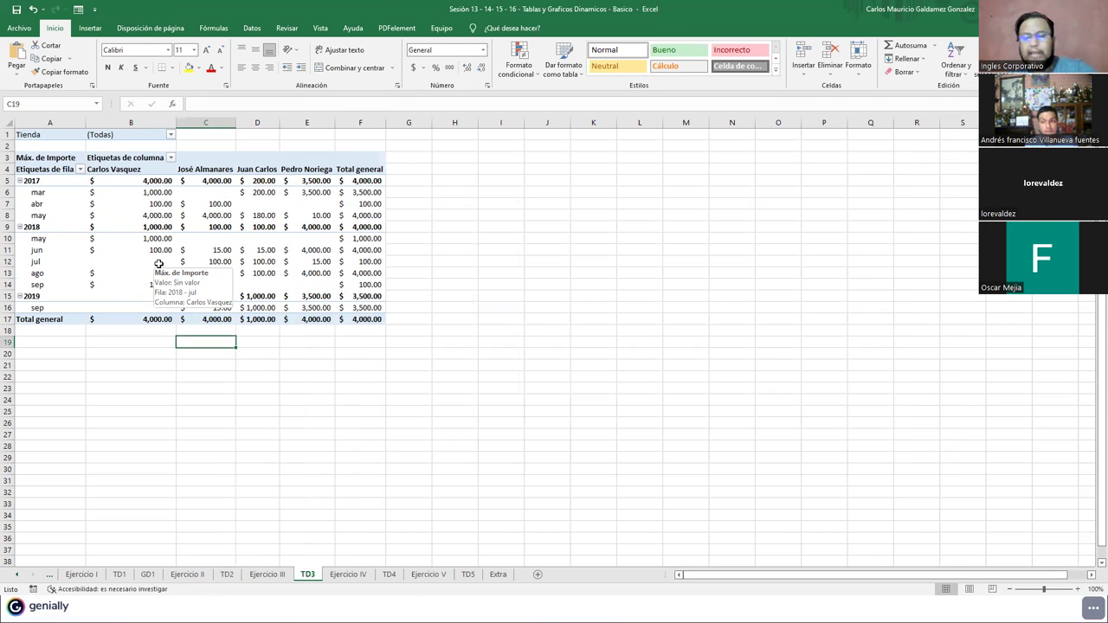
pyautogui.hotkey('alt', 'Tab')
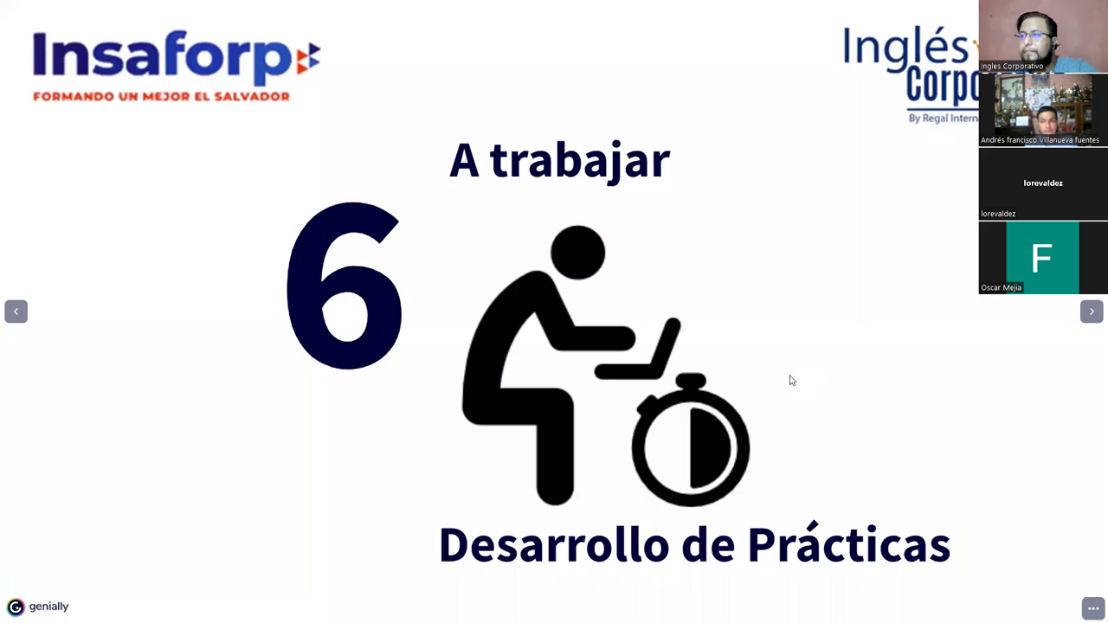
pyautogui.click(1092, 313)
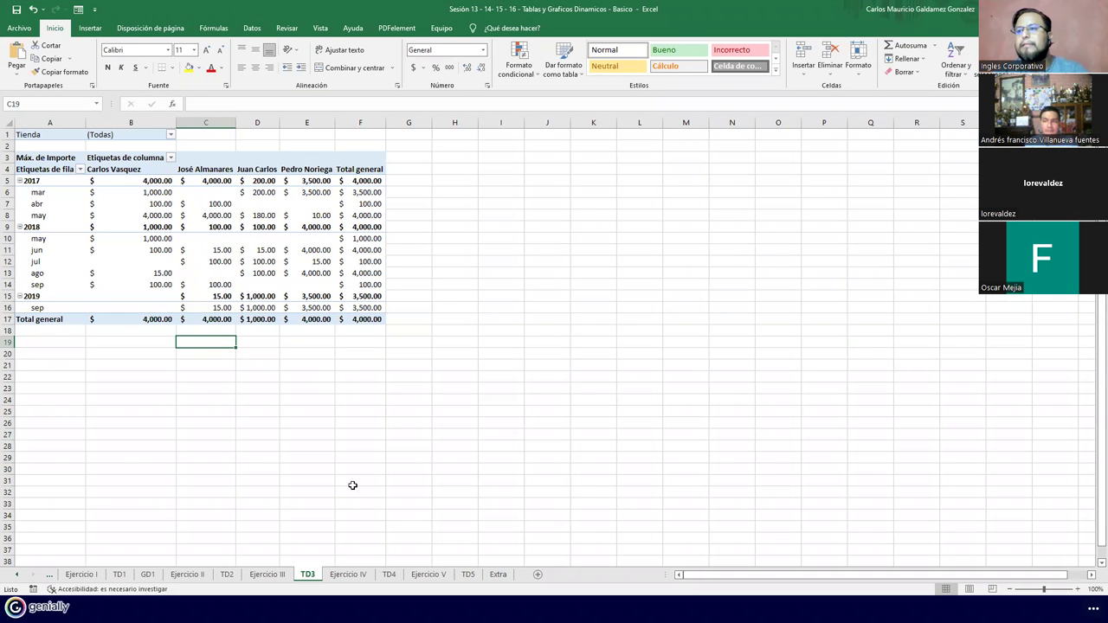
# - Look through sheets TD5, Ejercicio V, TD4 and Ejercicio IV, and return to the pivot table on TD3
pyautogui.click(465, 576)
pyautogui.click(426, 576)
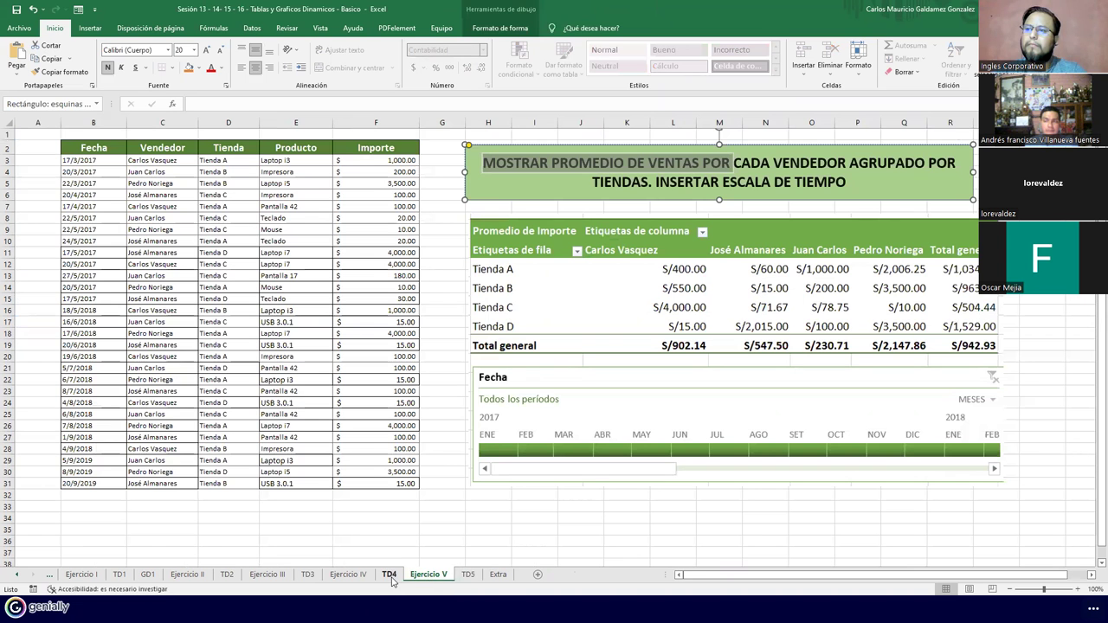
pyautogui.click(388, 576)
pyautogui.click(337, 576)
pyautogui.click(307, 575)
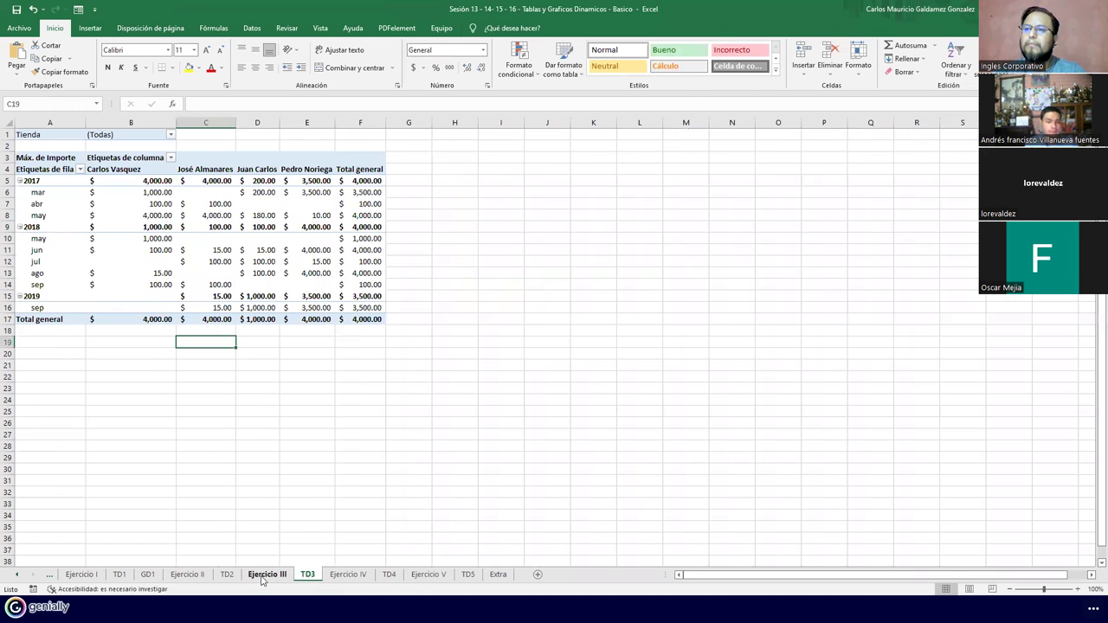
# - Insert a Producto slicer for the pivot table on TD1 and place it beside the table
pyautogui.click(266, 575)
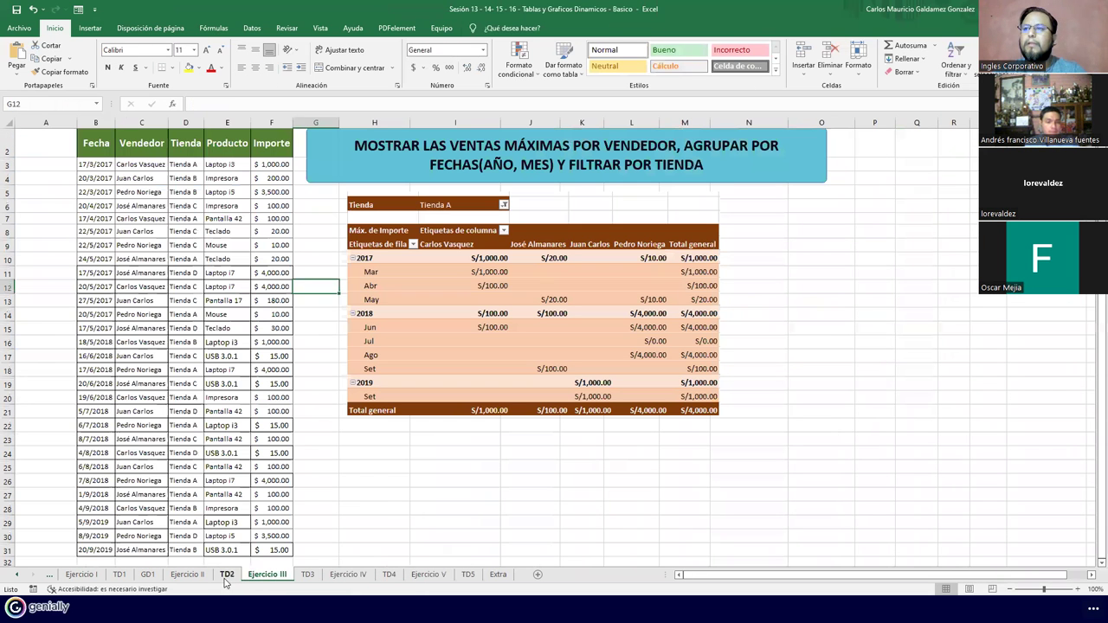
pyautogui.click(148, 576)
pyautogui.click(122, 576)
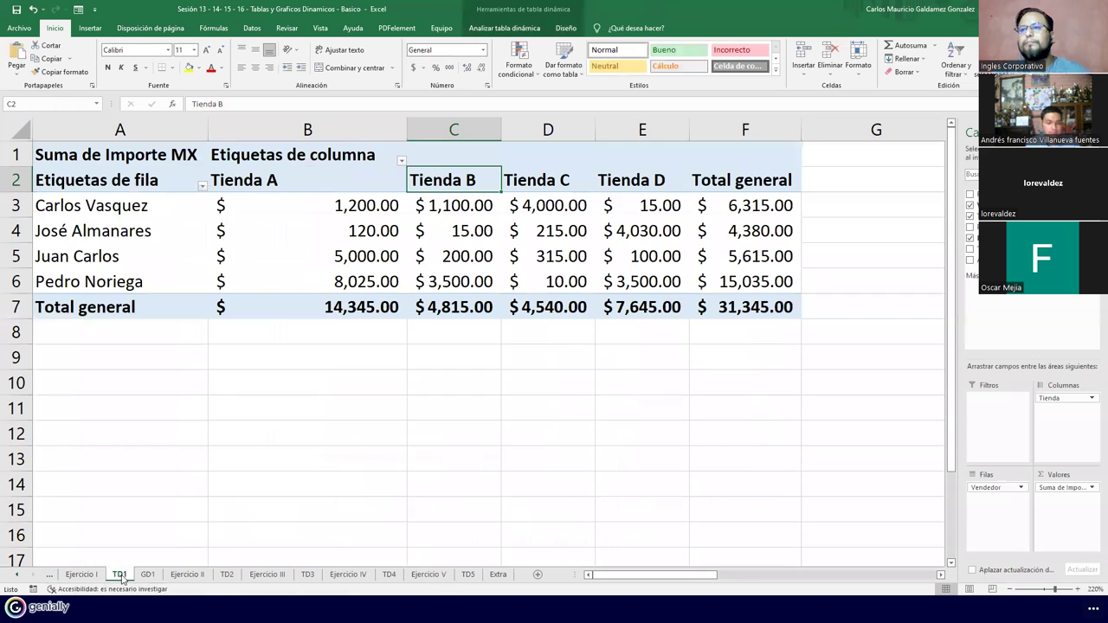
pyautogui.click(288, 246)
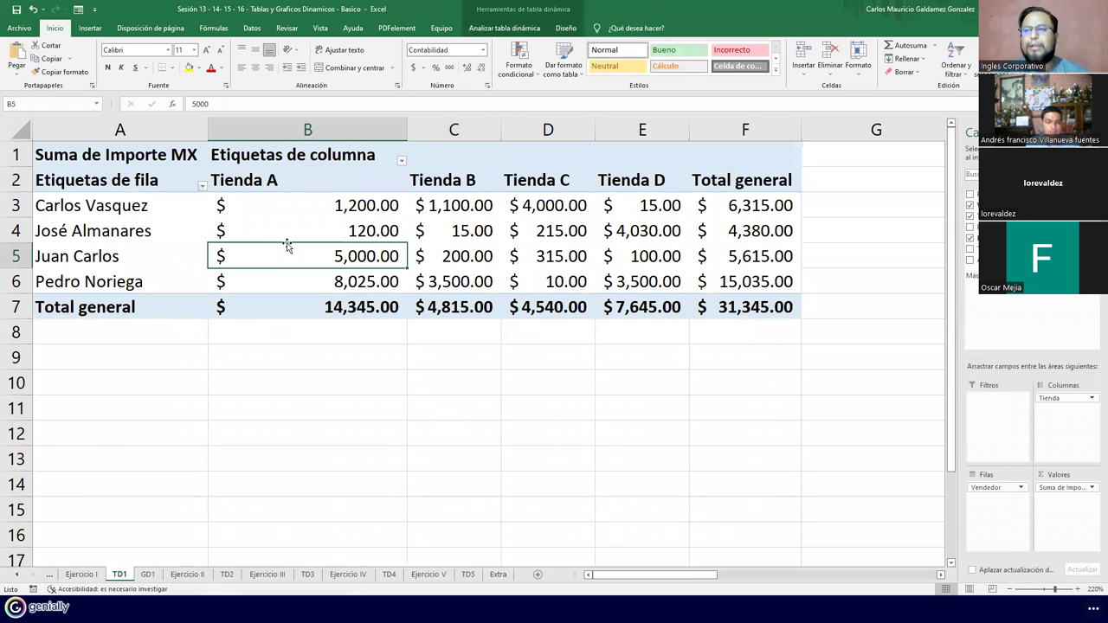
pyautogui.click(521, 31)
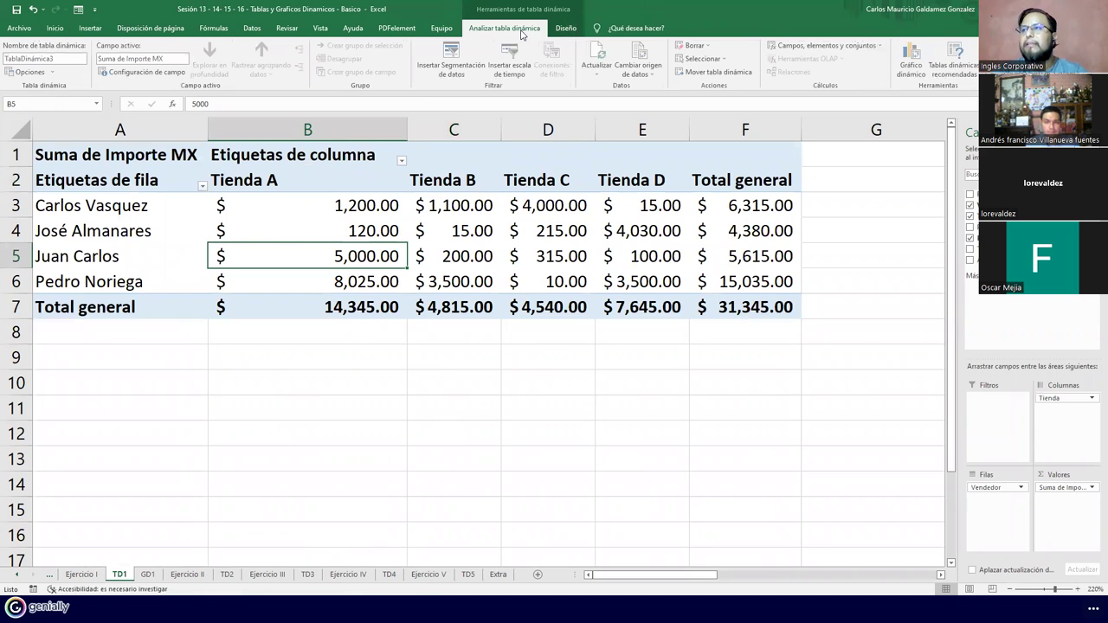
pyautogui.click(450, 58)
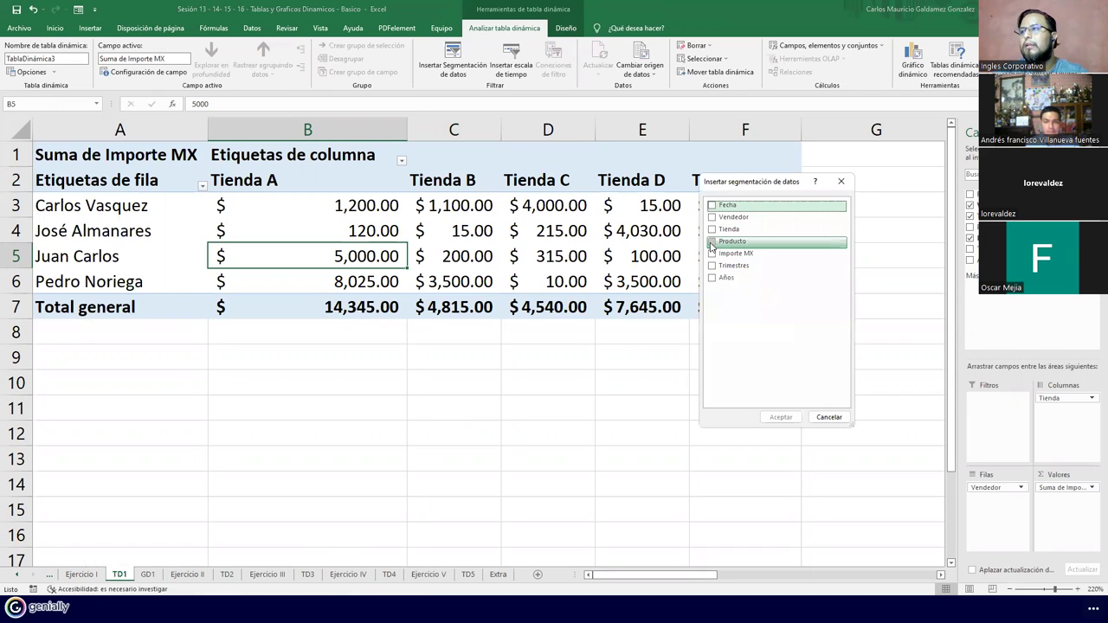
pyautogui.click(713, 241)
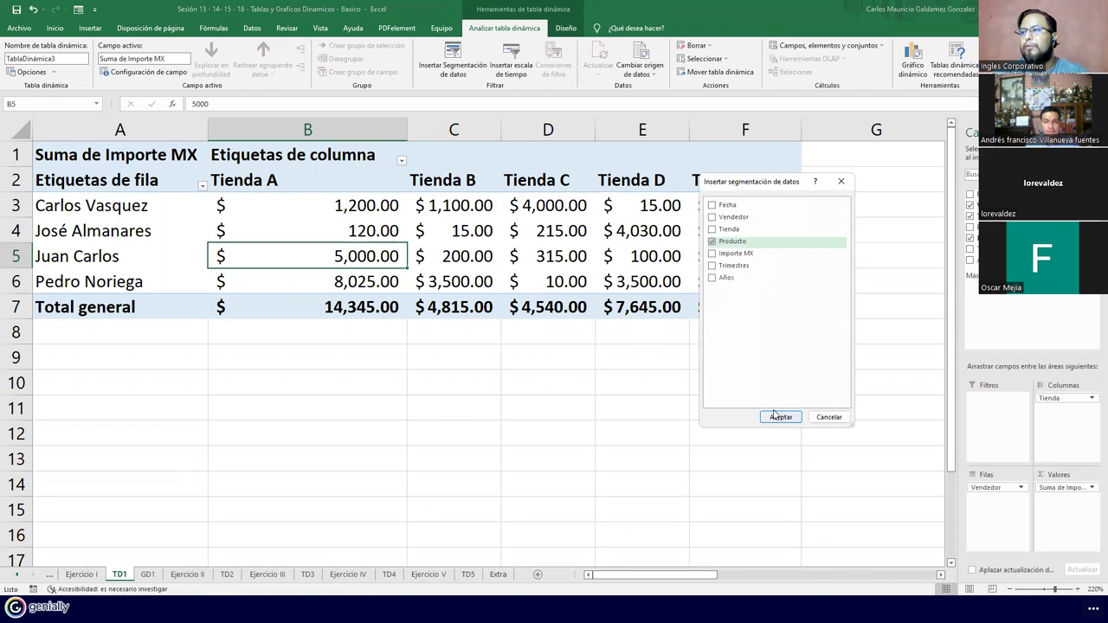
pyautogui.click(780, 417)
pyautogui.moveTo(500, 209); pyautogui.dragTo(930, 206)
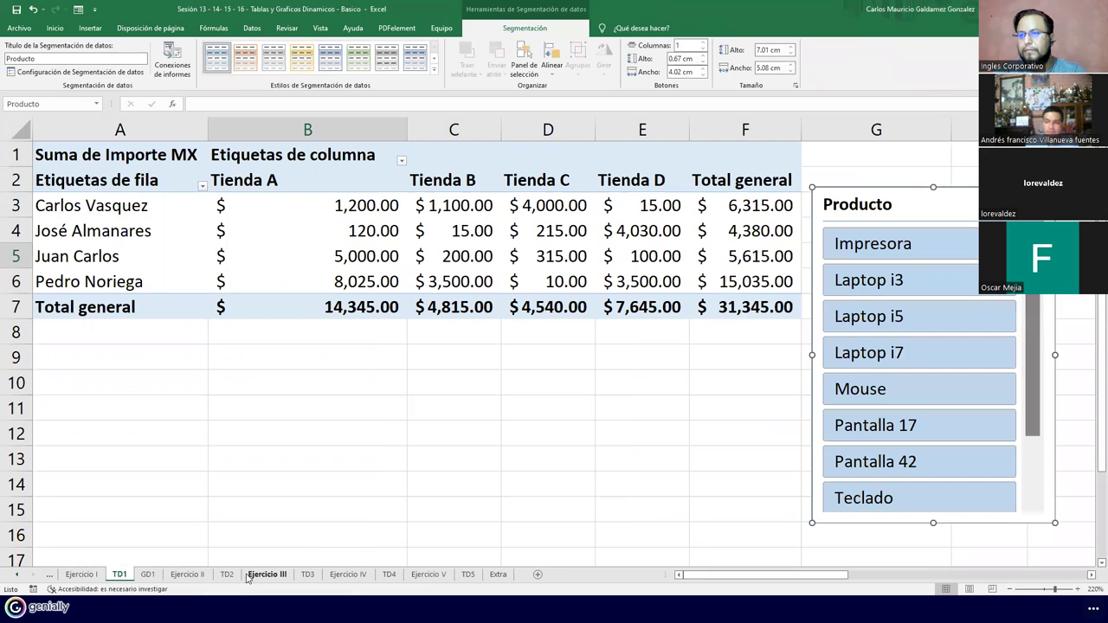
# - View the GD1 chart, then filter the TD1 pivot table by Laptop i3, Laptop i5 and Laptop i7 with the Producto slicer
pyautogui.click(149, 575)
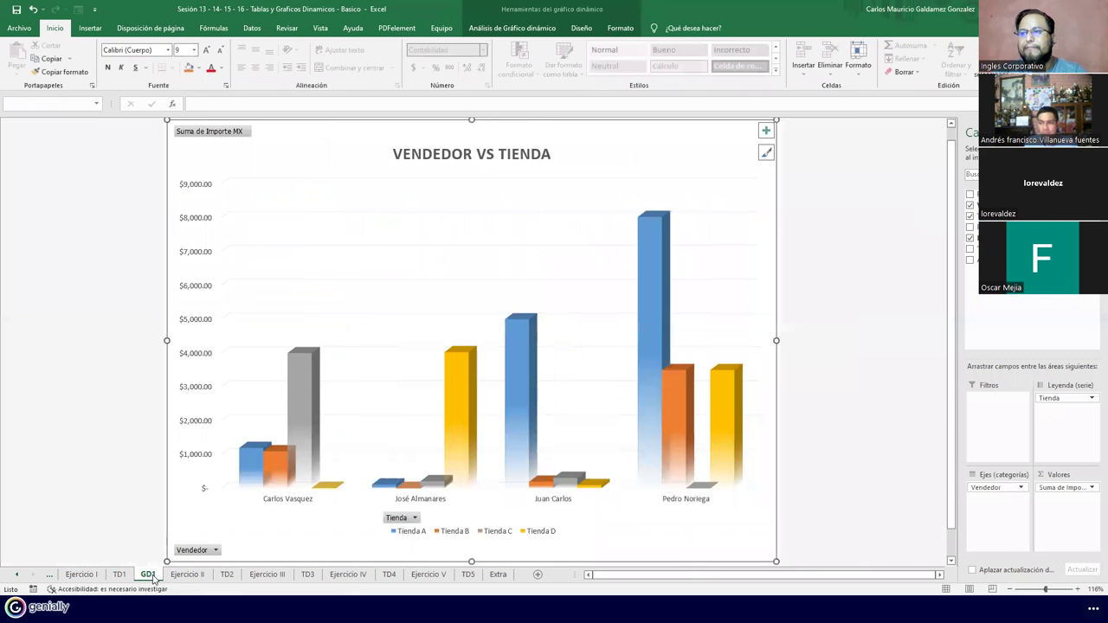
pyautogui.click(119, 574)
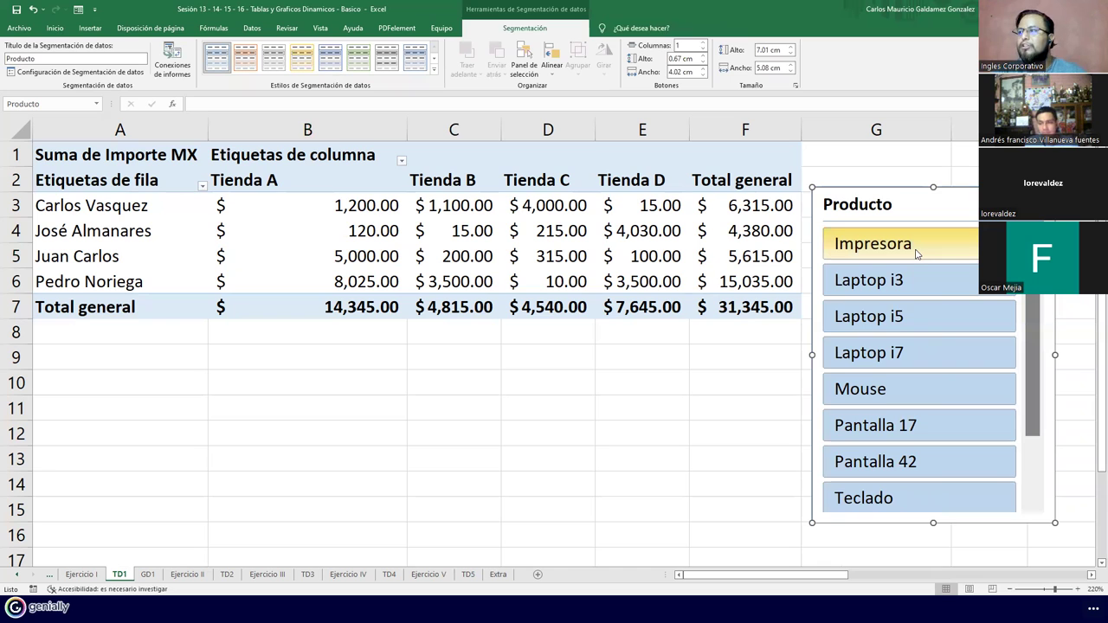
pyautogui.click(896, 284)
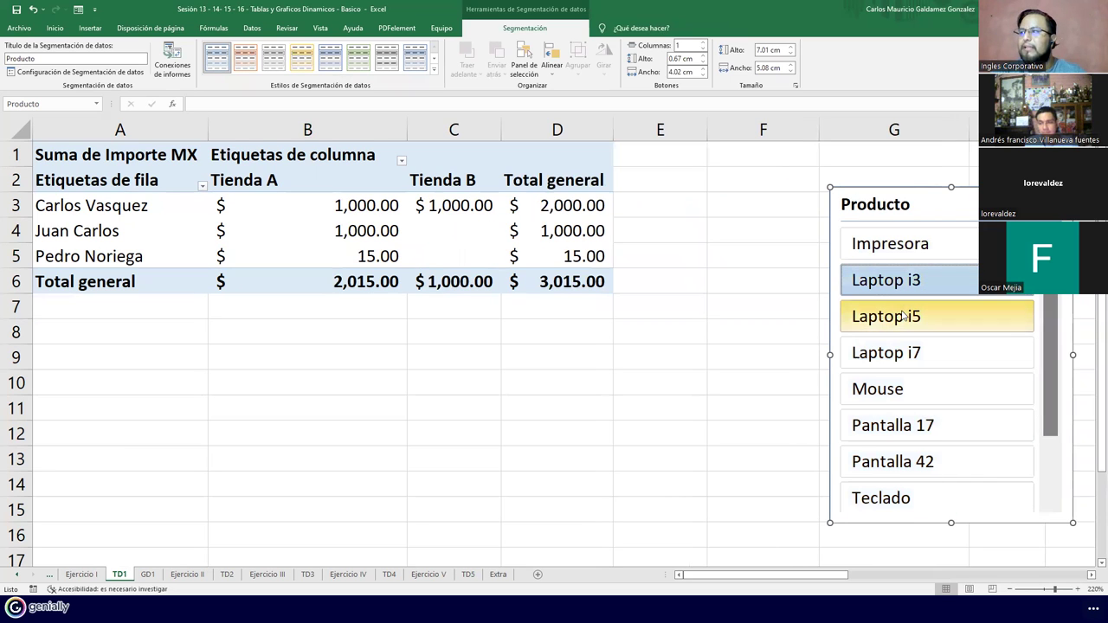
pyautogui.keyDown('ctrl'); pyautogui.click(906, 316); pyautogui.keyUp('ctrl')
pyautogui.keyDown('ctrl'); pyautogui.click(903, 352); pyautogui.keyUp('ctrl')
pyautogui.keyDown('ctrl'); pyautogui.click(902, 352); pyautogui.keyUp('ctrl')
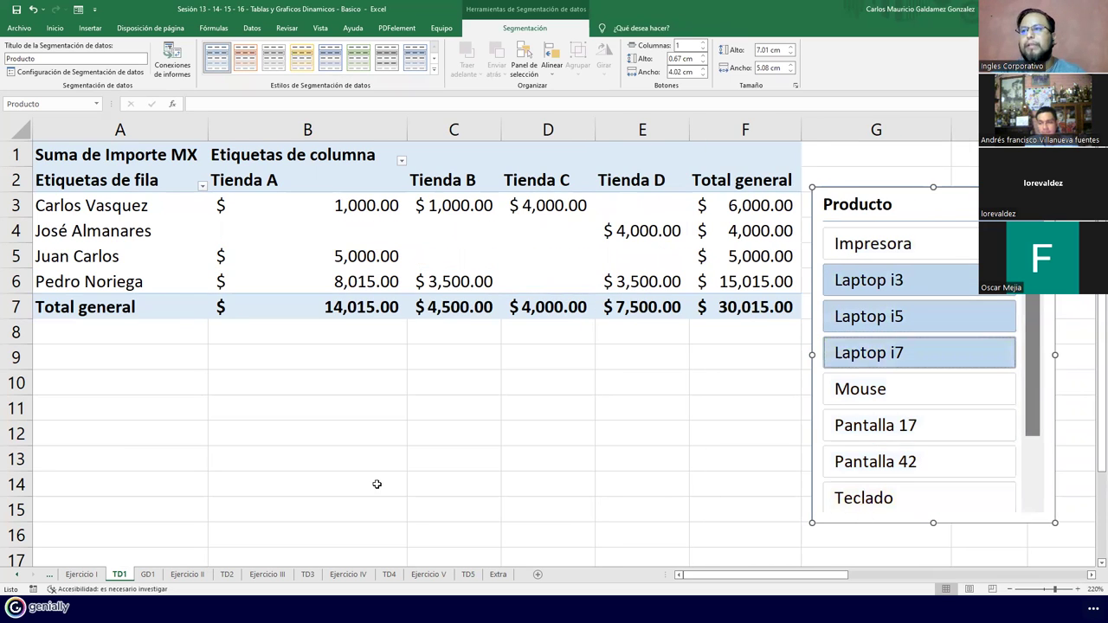
# - Compare the GD1 chart with the filtered pivot table on TD1 and the source data on Ejercicio I
pyautogui.click(148, 574)
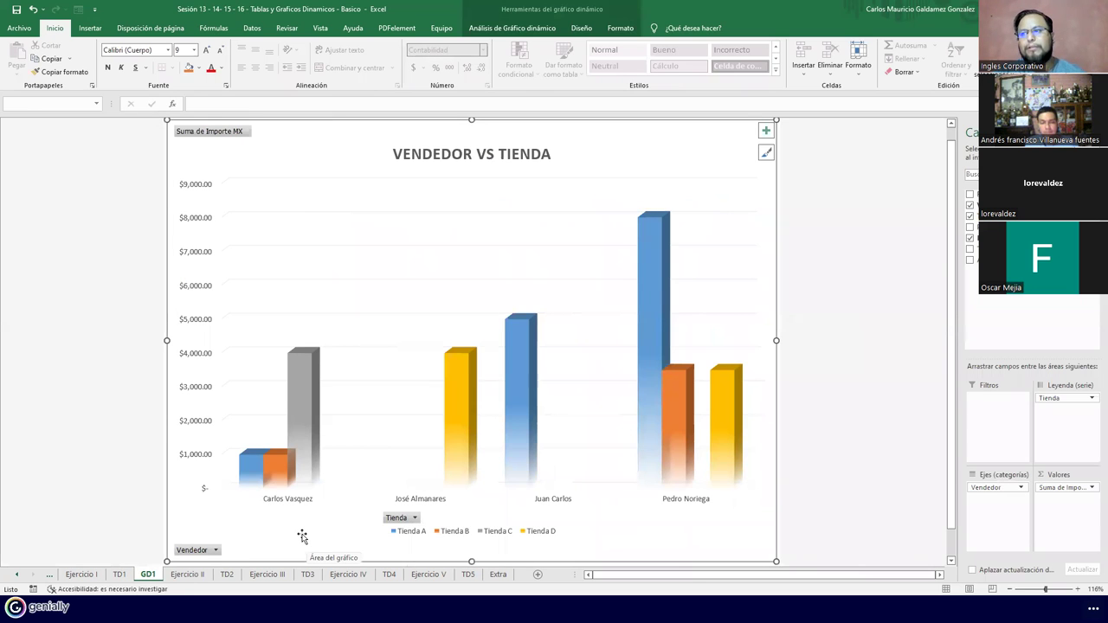
pyautogui.click(120, 576)
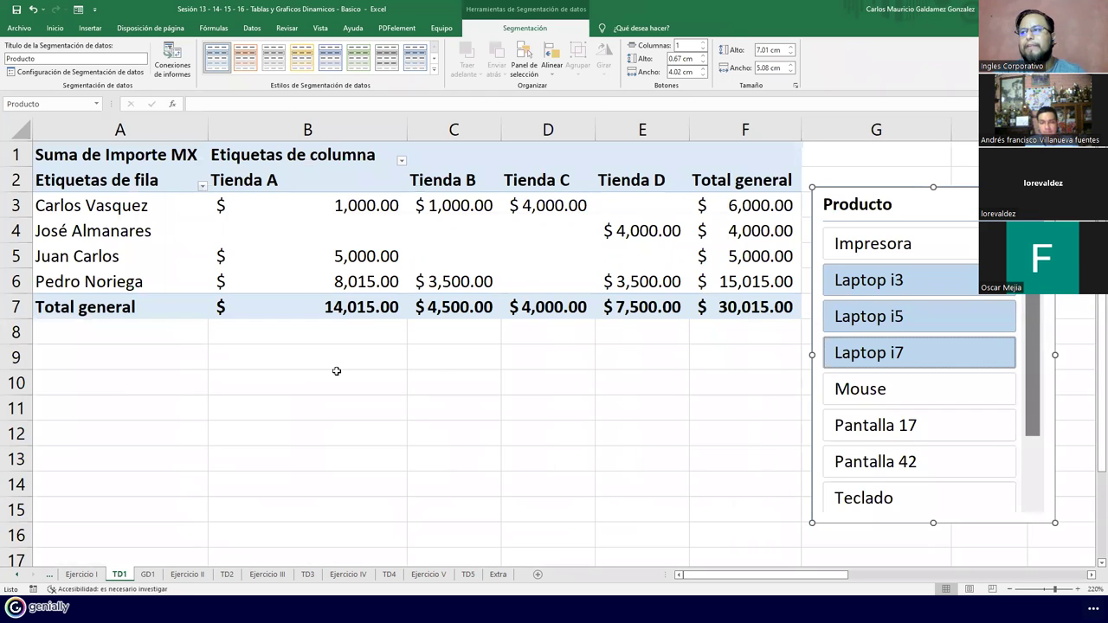
pyautogui.click(143, 576)
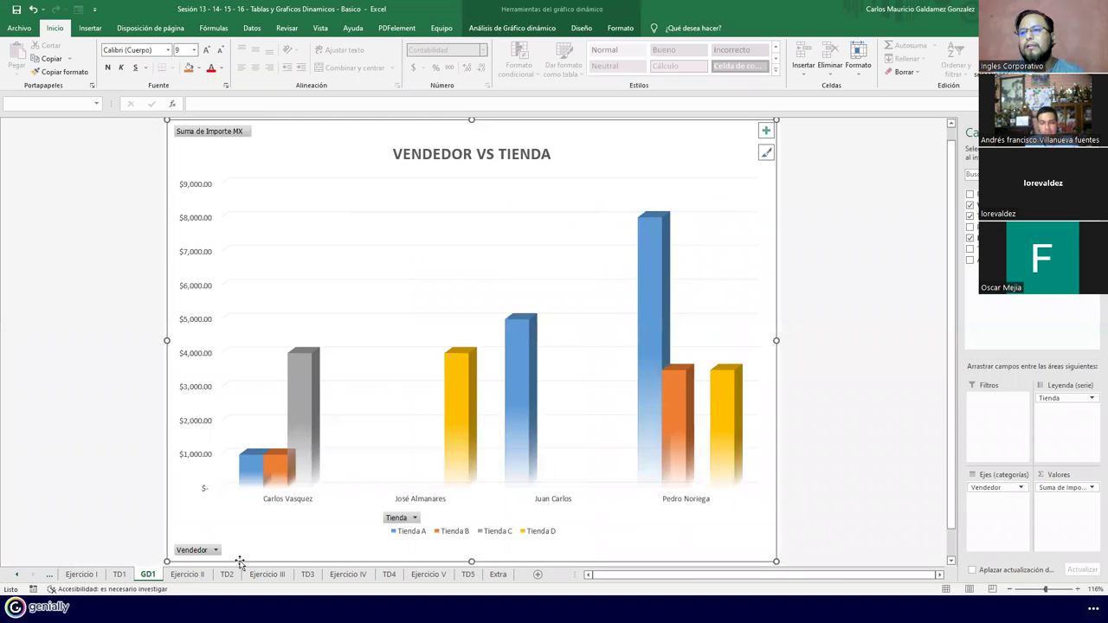
pyautogui.click(119, 575)
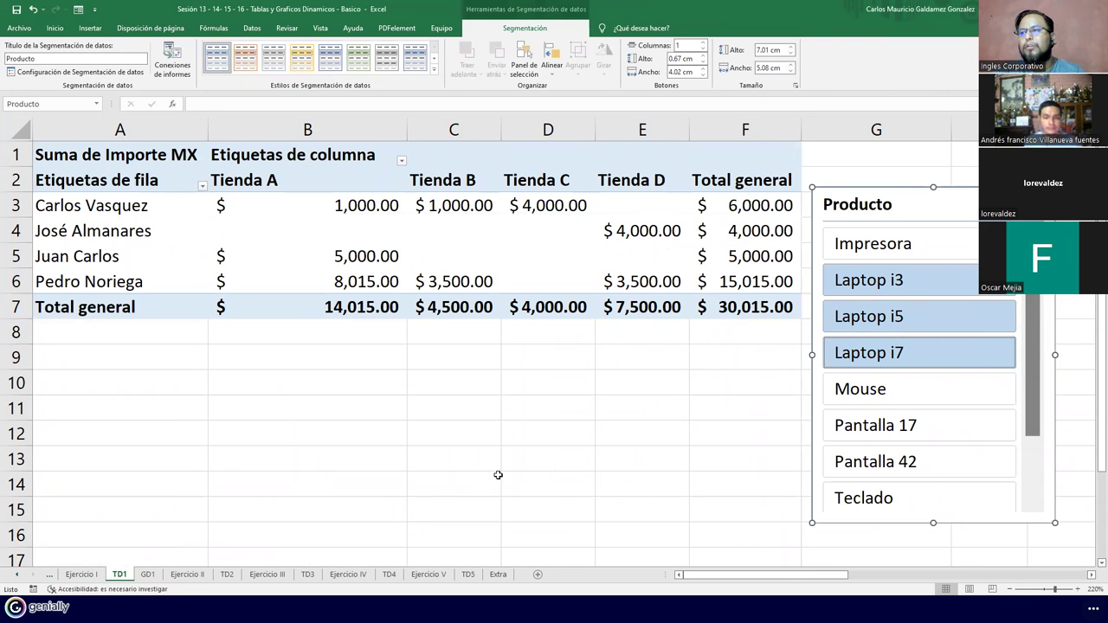
pyautogui.click(82, 574)
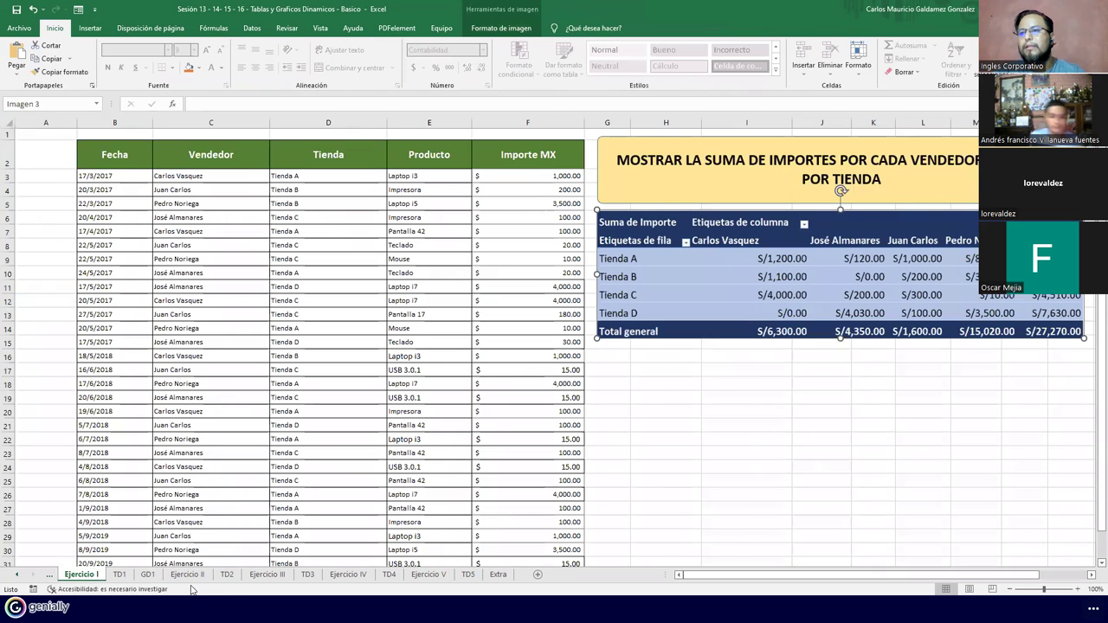
pyautogui.click(171, 576)
pyautogui.click(148, 574)
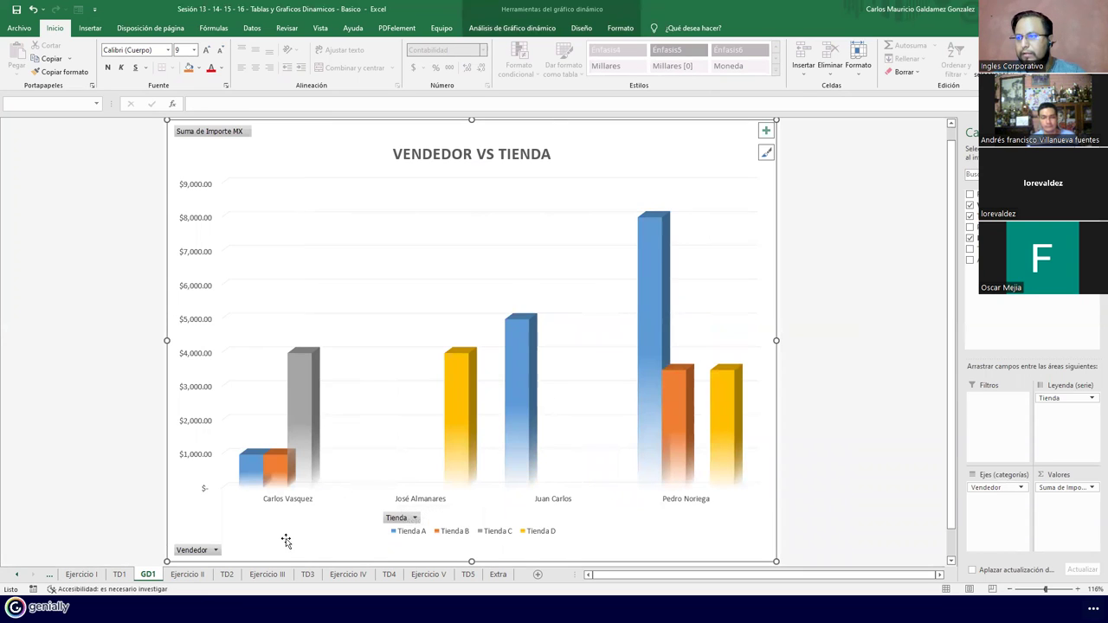
pyautogui.click(398, 518)
pyautogui.click(399, 518)
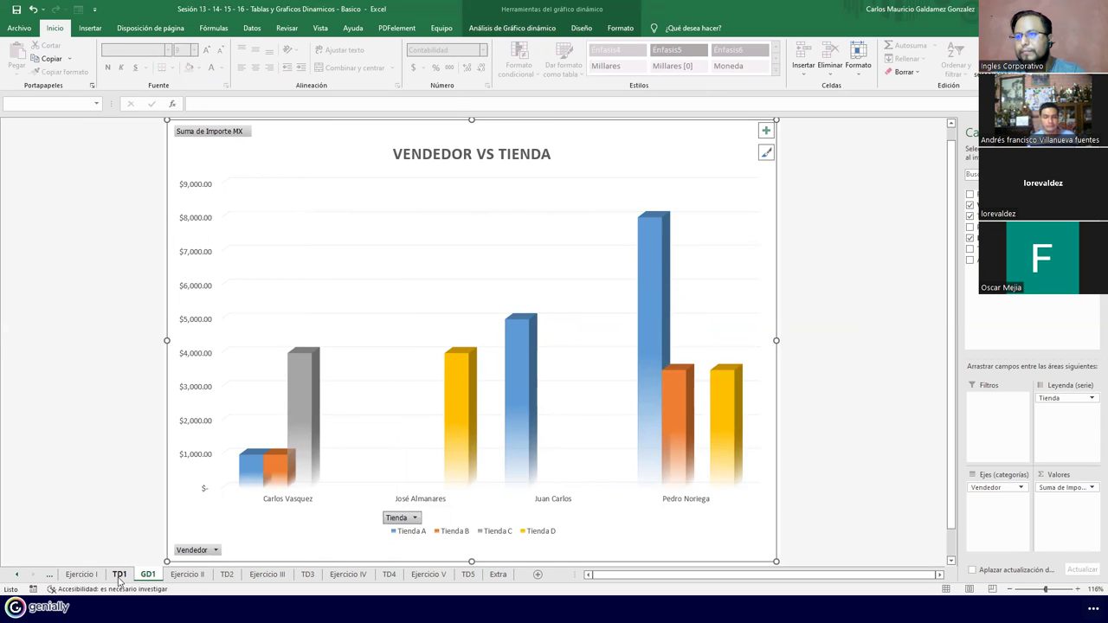
pyautogui.click(120, 575)
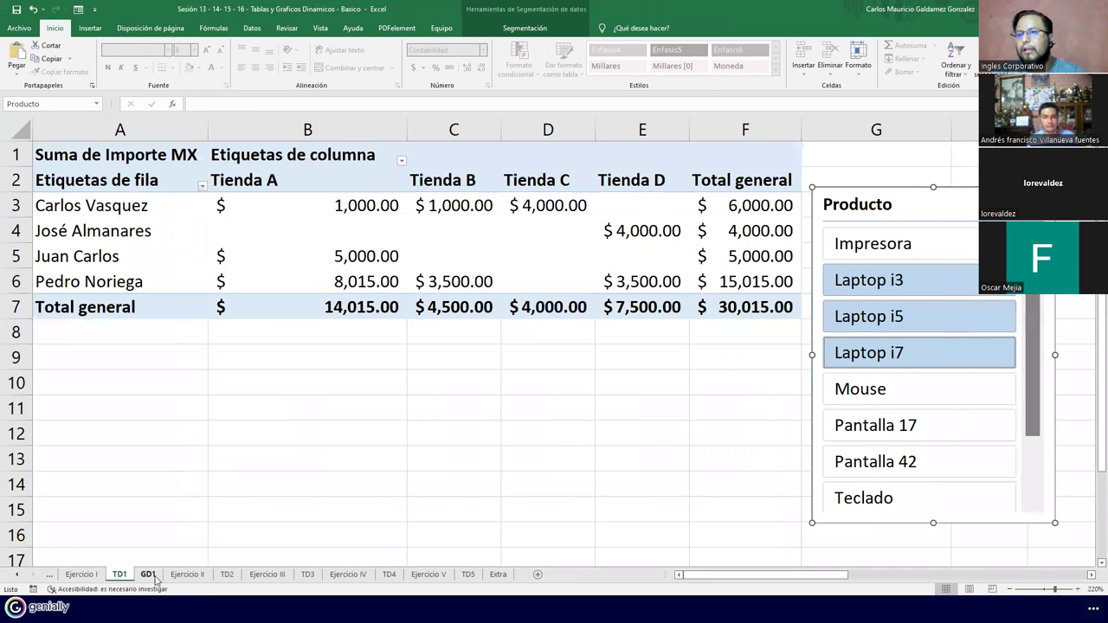
pyautogui.click(148, 575)
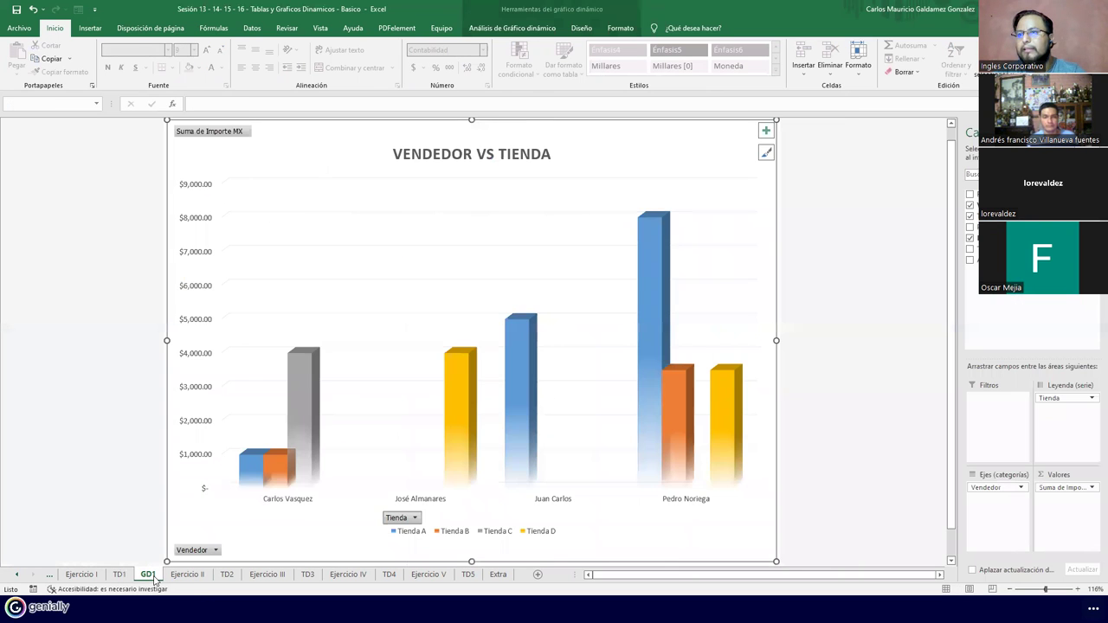
# - Filter the GD1 chart's Tienda field to Tienda A only and check the pivot table on TD1
pyautogui.click(412, 518)
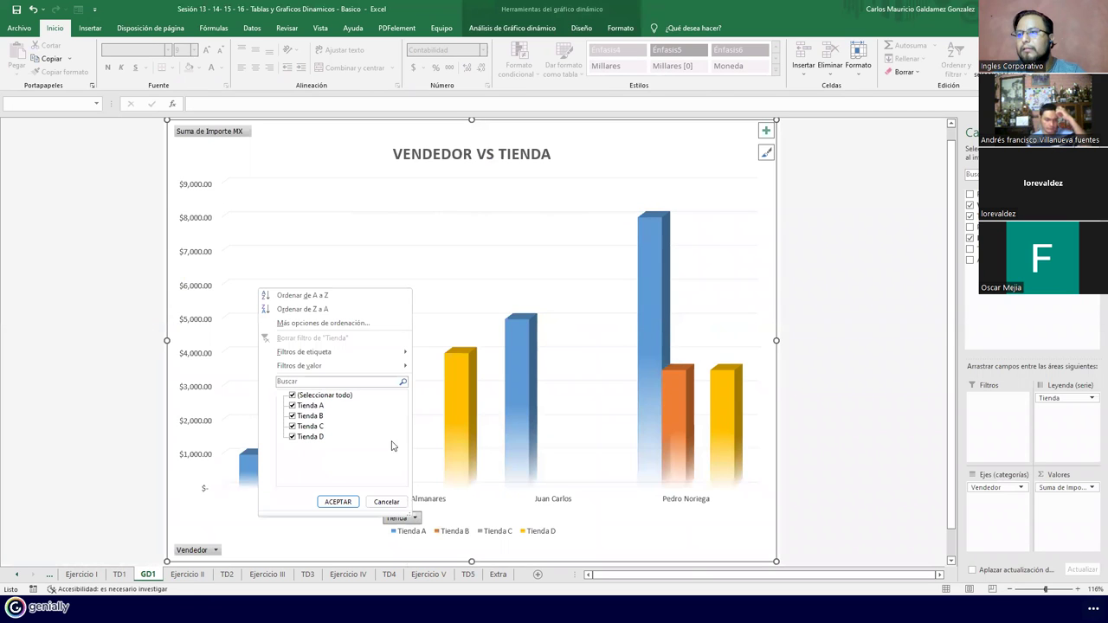
pyautogui.click(312, 409)
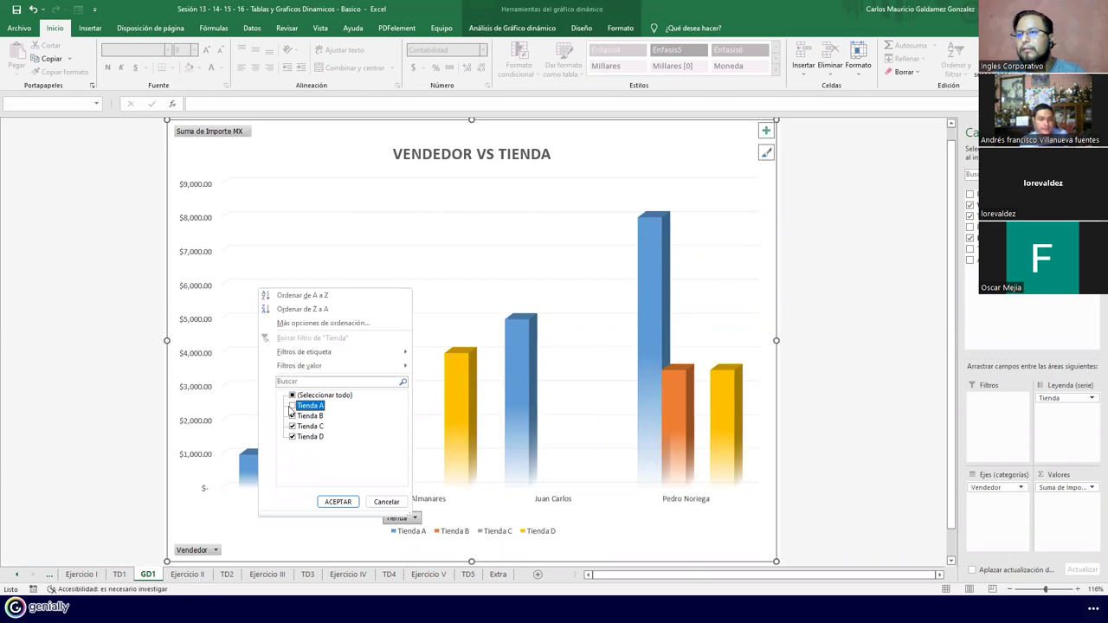
pyautogui.click(292, 396)
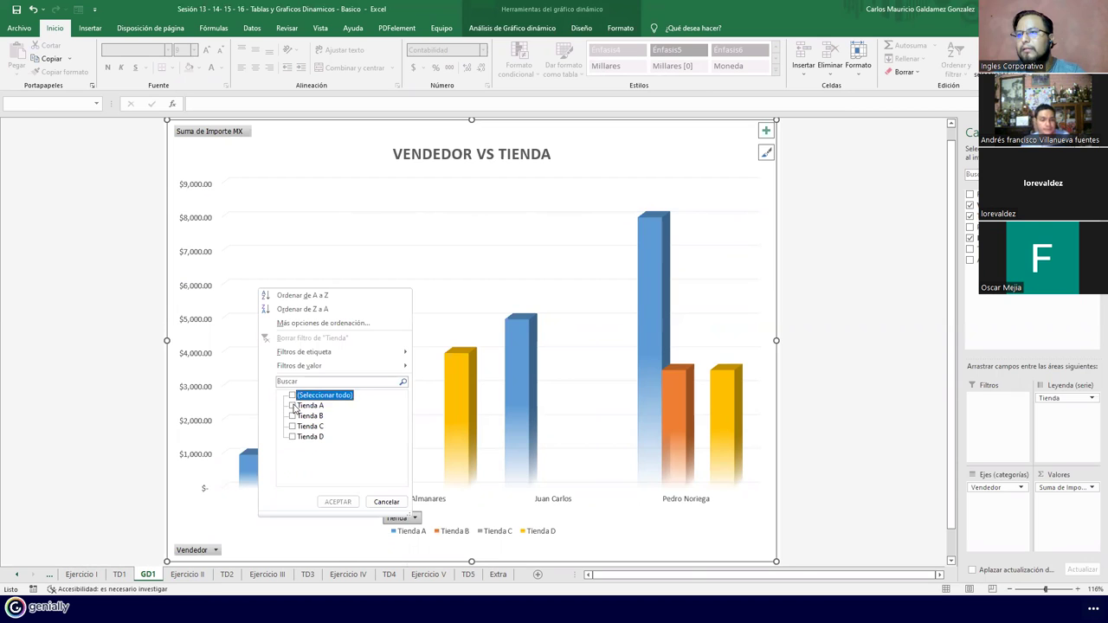
pyautogui.click(292, 405)
pyautogui.click(337, 502)
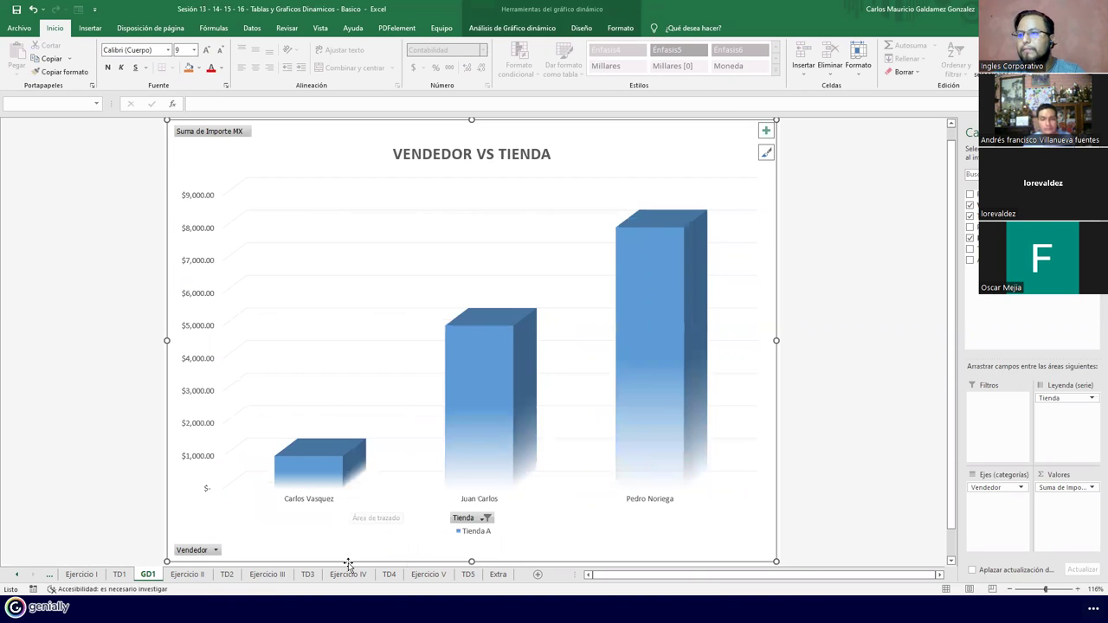
pyautogui.click(120, 574)
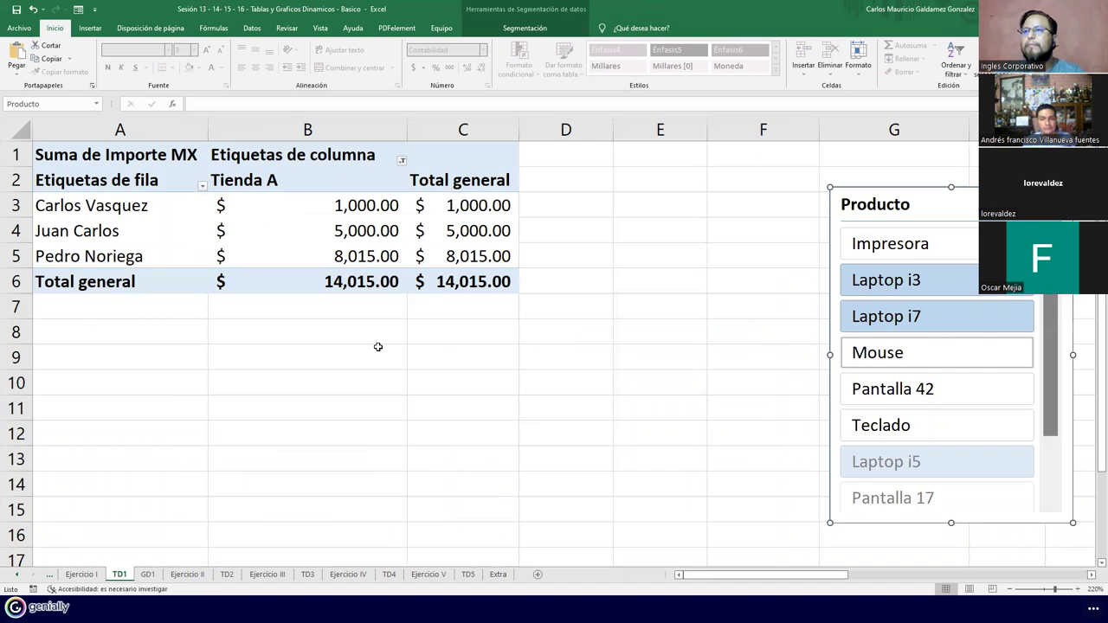
# - Switch the GD1 chart's Tienda filter to Tienda B only and check the pivot table on TD1
pyautogui.click(147, 573)
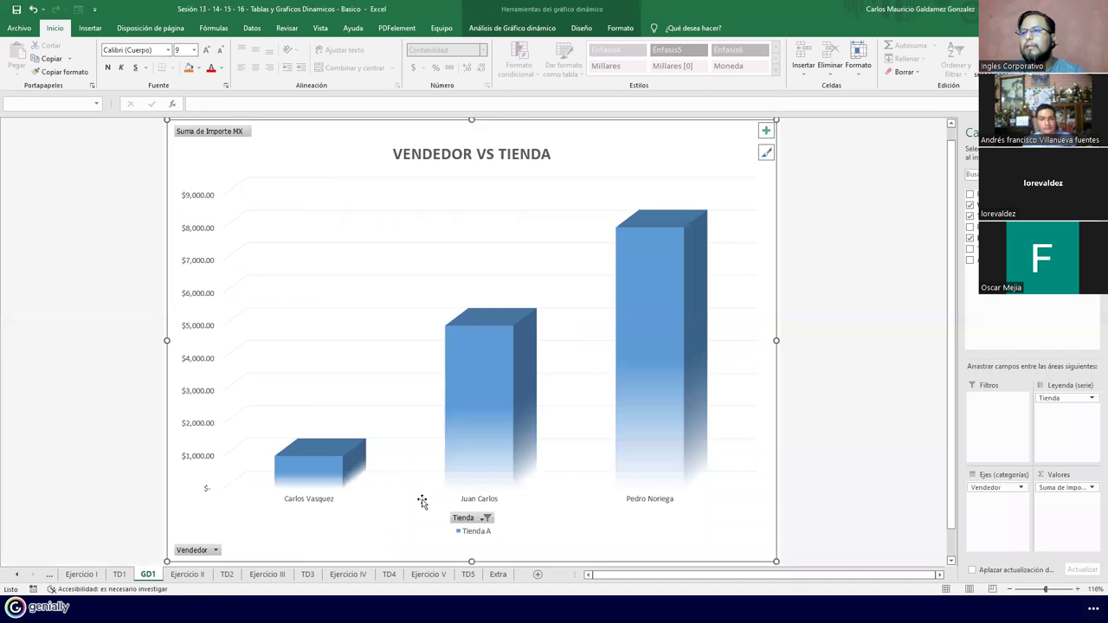
pyautogui.click(486, 518)
pyautogui.click(352, 414)
pyautogui.click(348, 413)
pyautogui.click(348, 402)
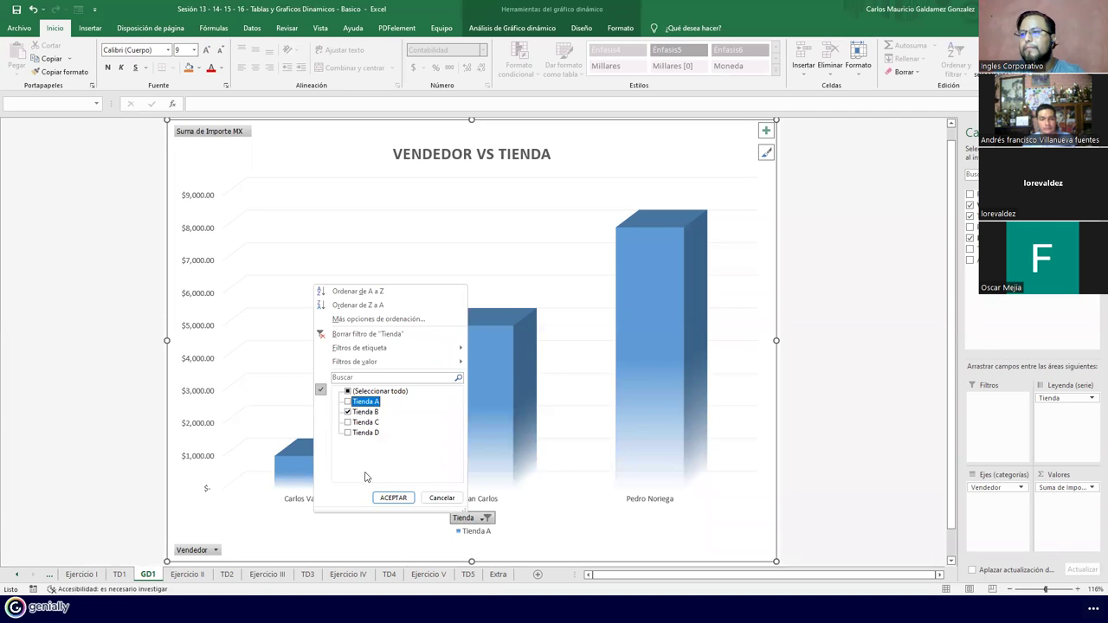
pyautogui.click(392, 498)
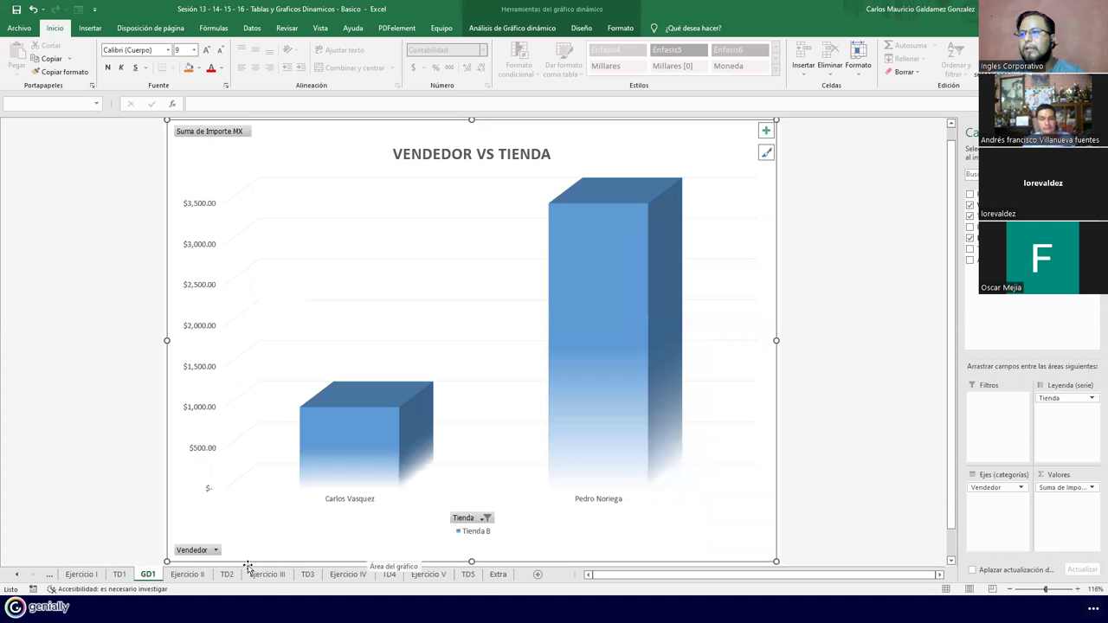
pyautogui.click(115, 576)
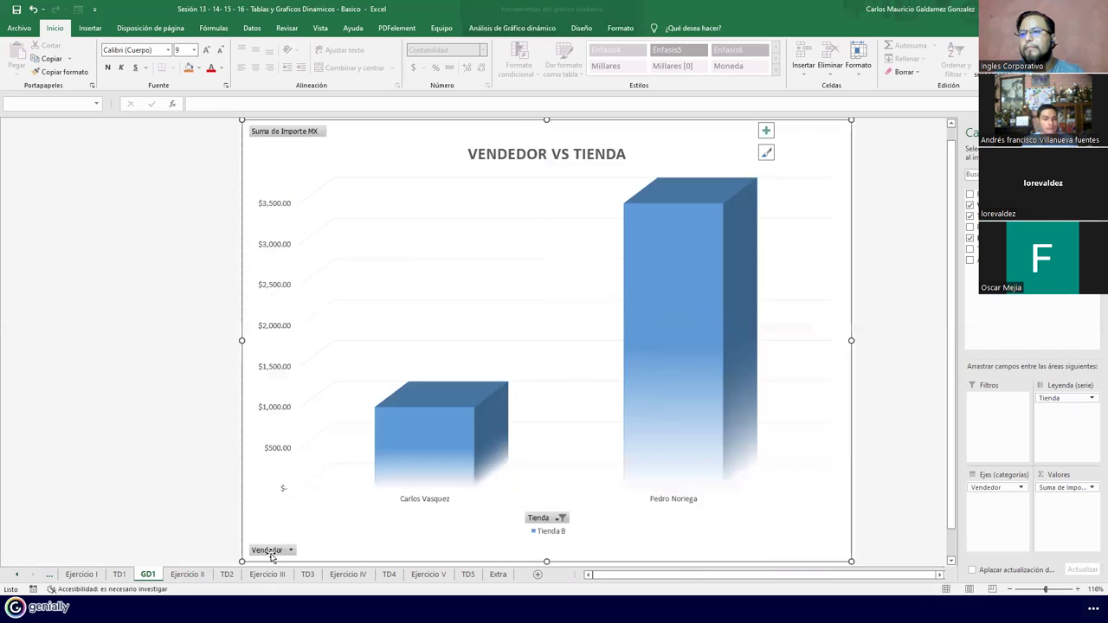
# - Switch the GD1 chart's Tienda filter to Tienda C only and check the pivot table on TD1
pyautogui.click(150, 574)
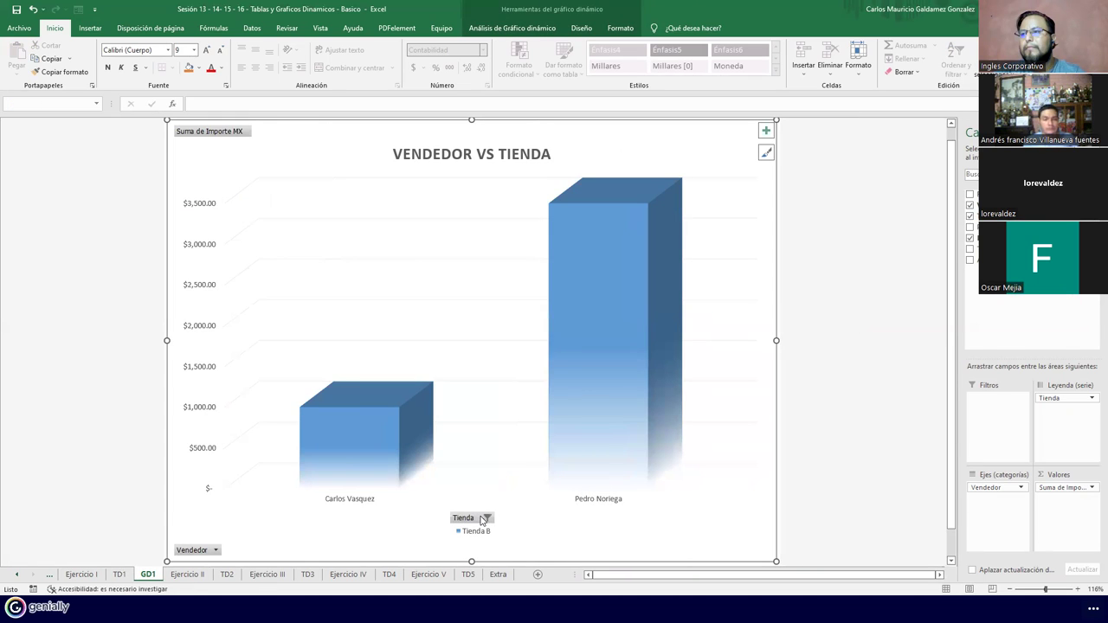
pyautogui.click(484, 519)
pyautogui.click(360, 425)
pyautogui.click(360, 413)
pyautogui.click(400, 501)
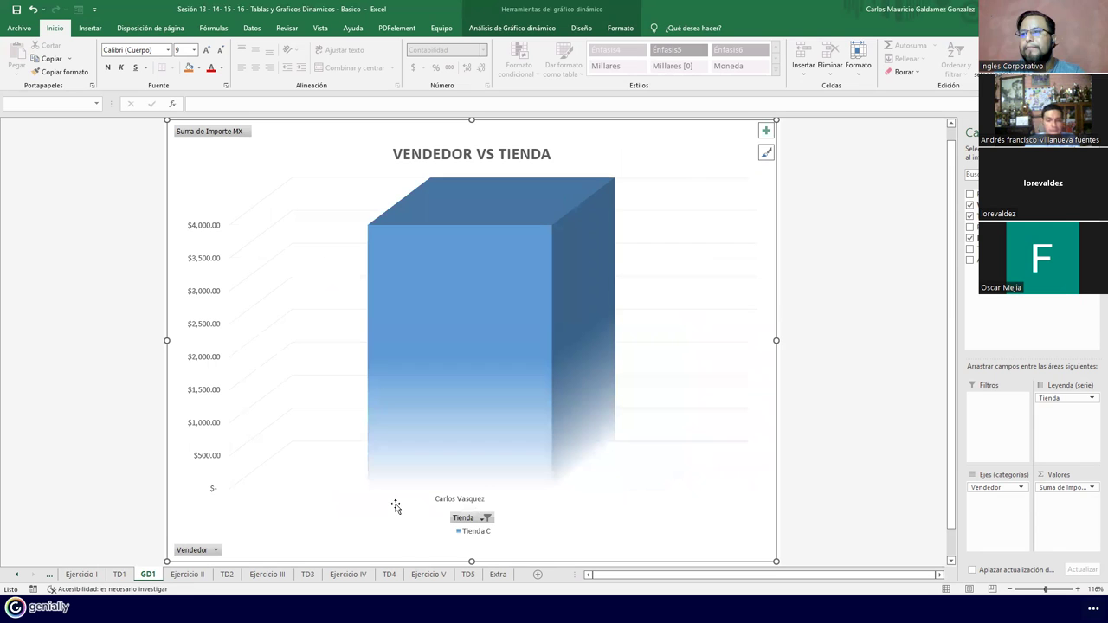
pyautogui.click(116, 577)
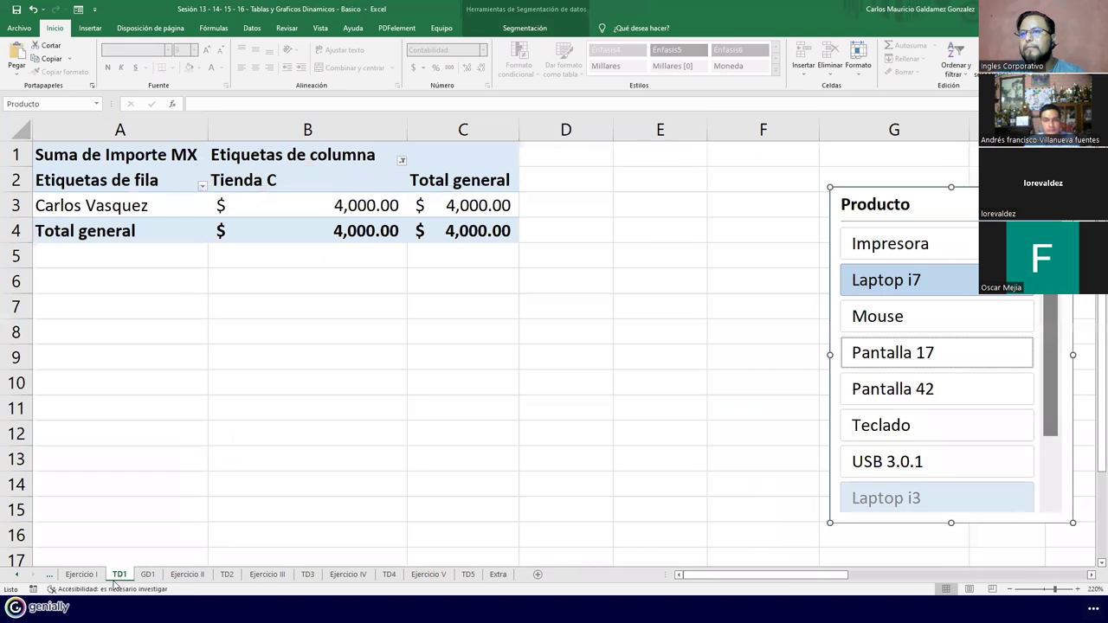
# - Switch the GD1 chart's Tienda filter to Tienda D only
pyautogui.click(148, 575)
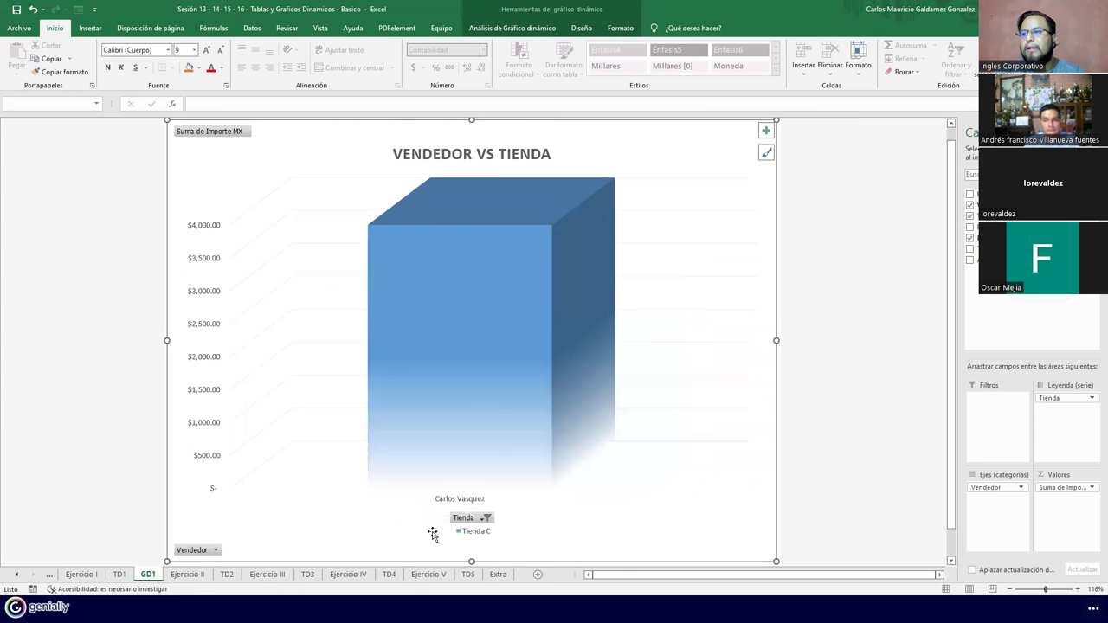
pyautogui.click(454, 517)
pyautogui.click(335, 438)
pyautogui.click(335, 425)
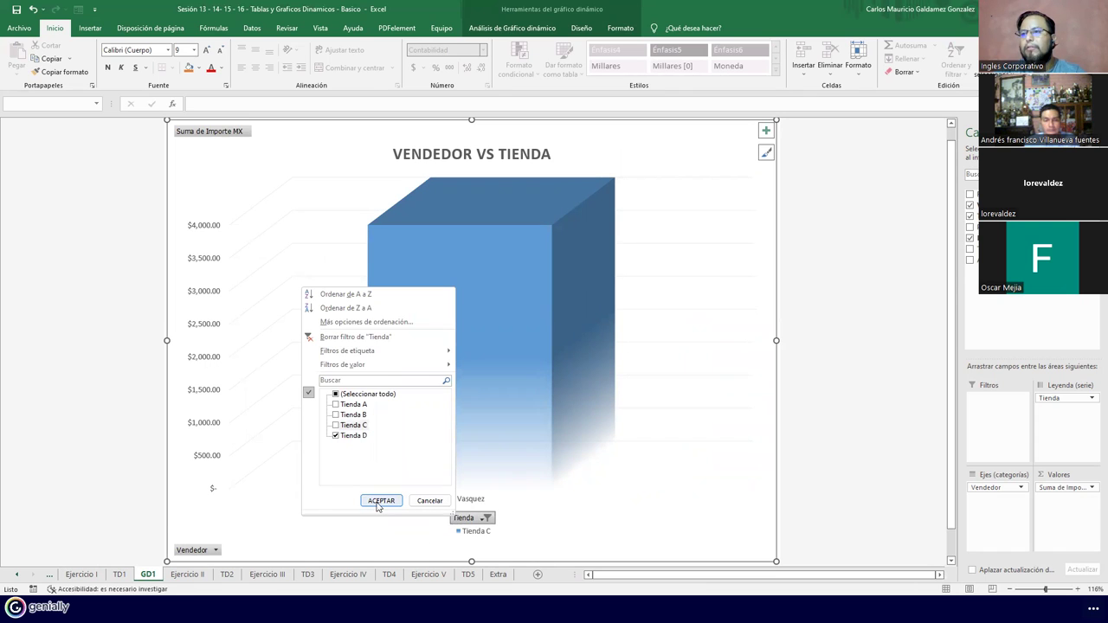
pyautogui.click(381, 501)
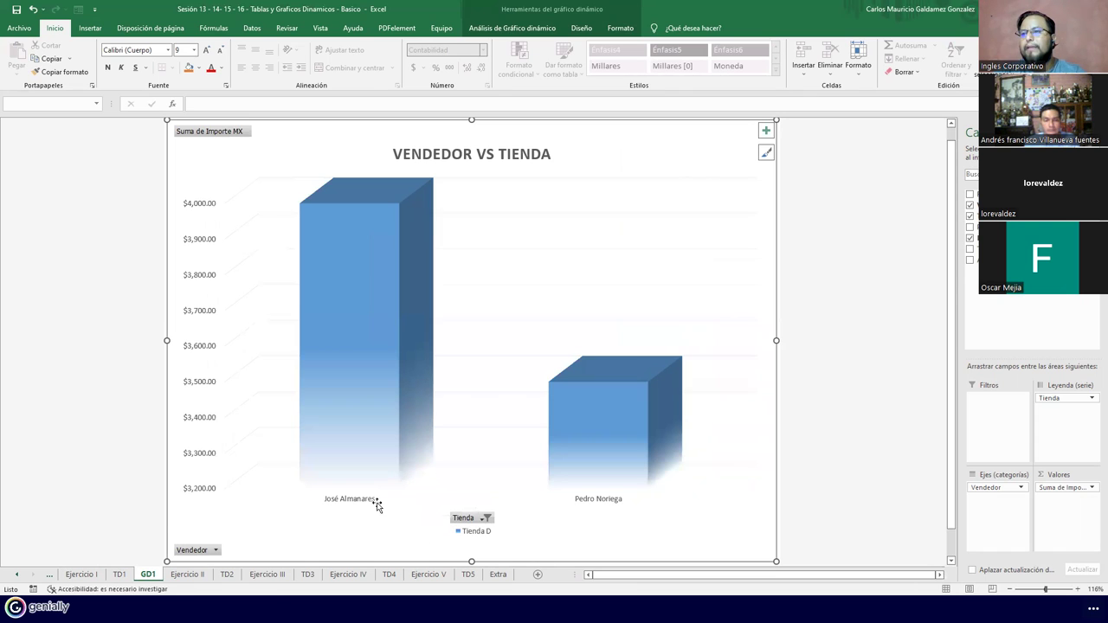
# - Compare the TD1 pivot table with the GD1 chart while Tienda D is the only store shown
pyautogui.click(118, 575)
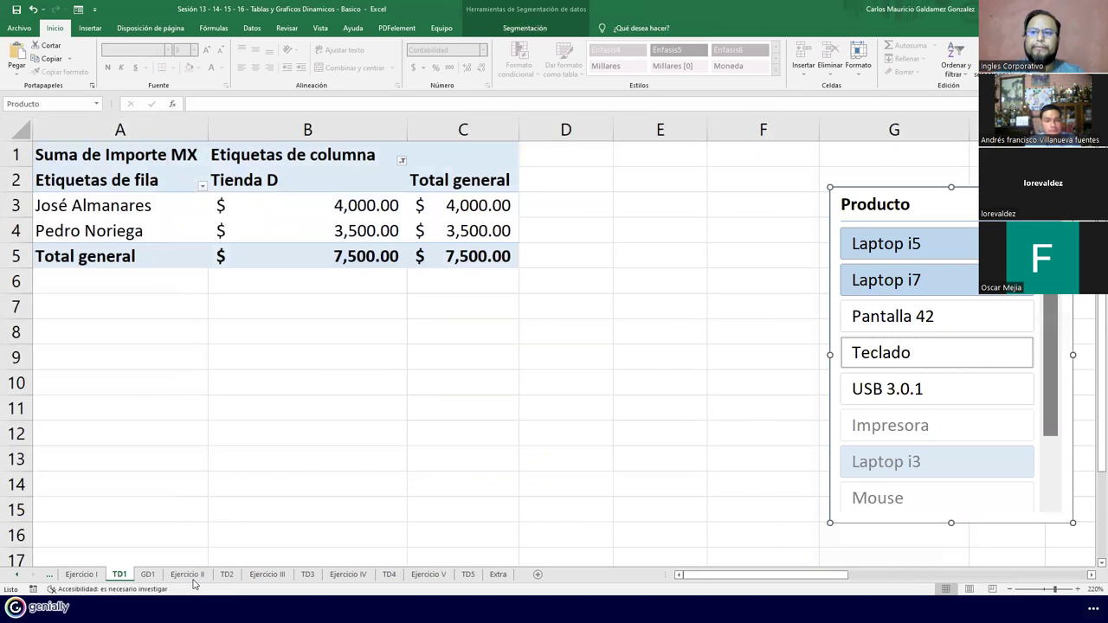
pyautogui.click(149, 574)
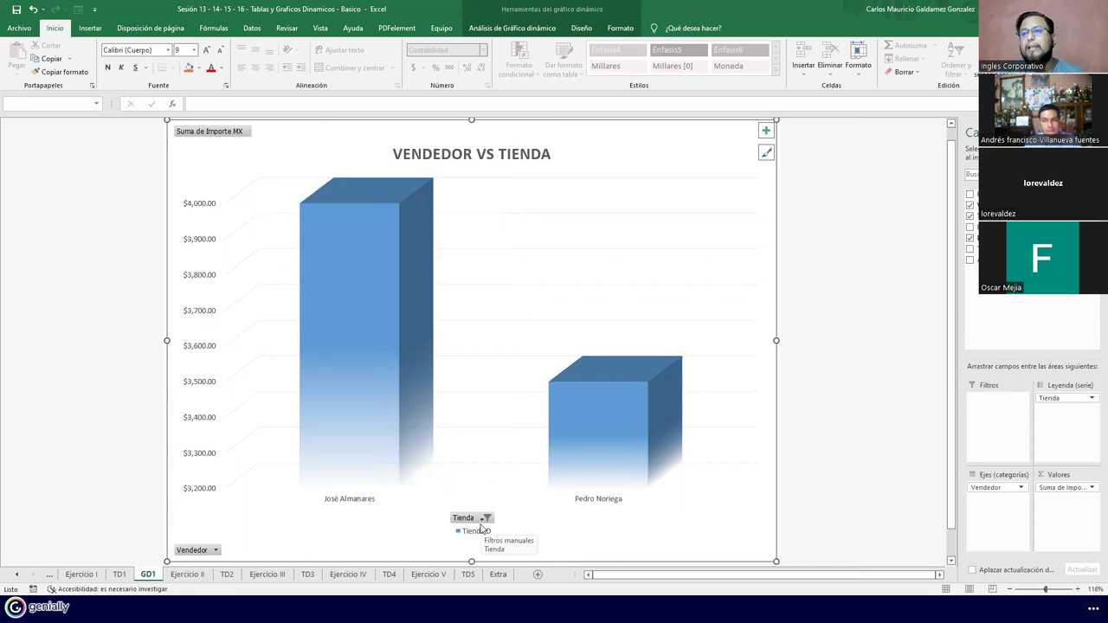
pyautogui.click(119, 574)
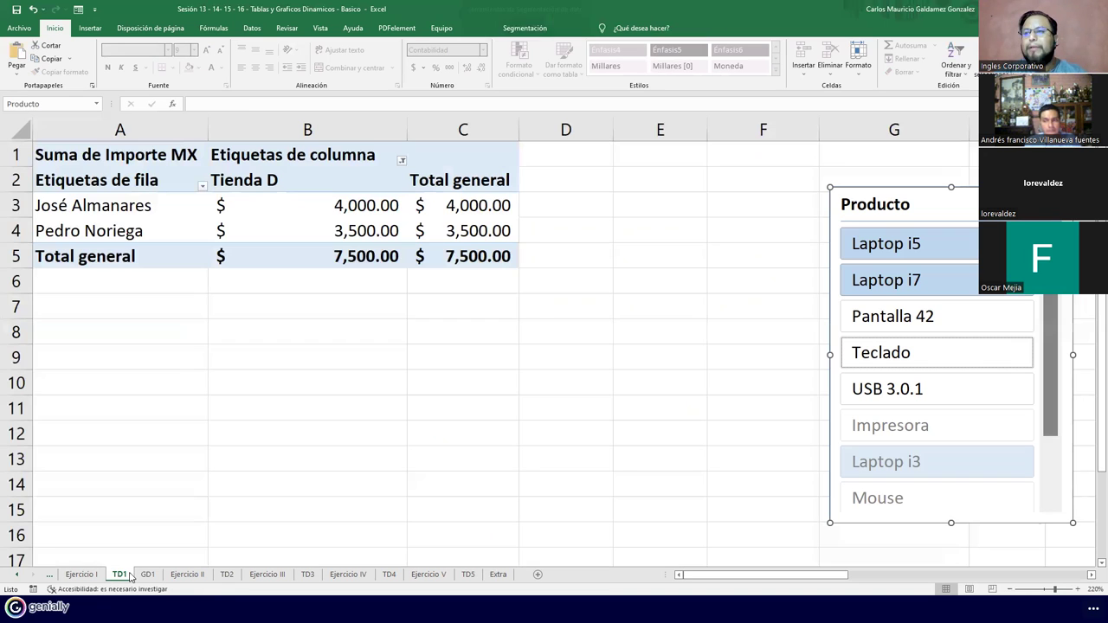
# - Try single products in TD1's Producto slicer and extend the selection to the range from Laptop i5 to Impresora
pyautogui.click(887, 316)
pyautogui.click(888, 353)
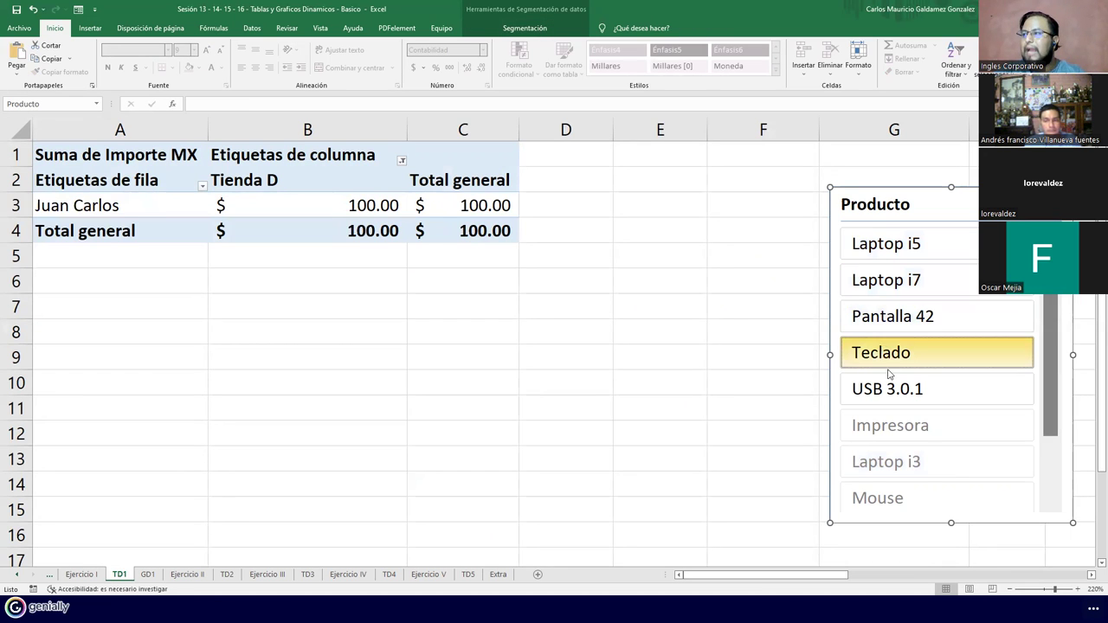
pyautogui.click(896, 391)
pyautogui.click(892, 425)
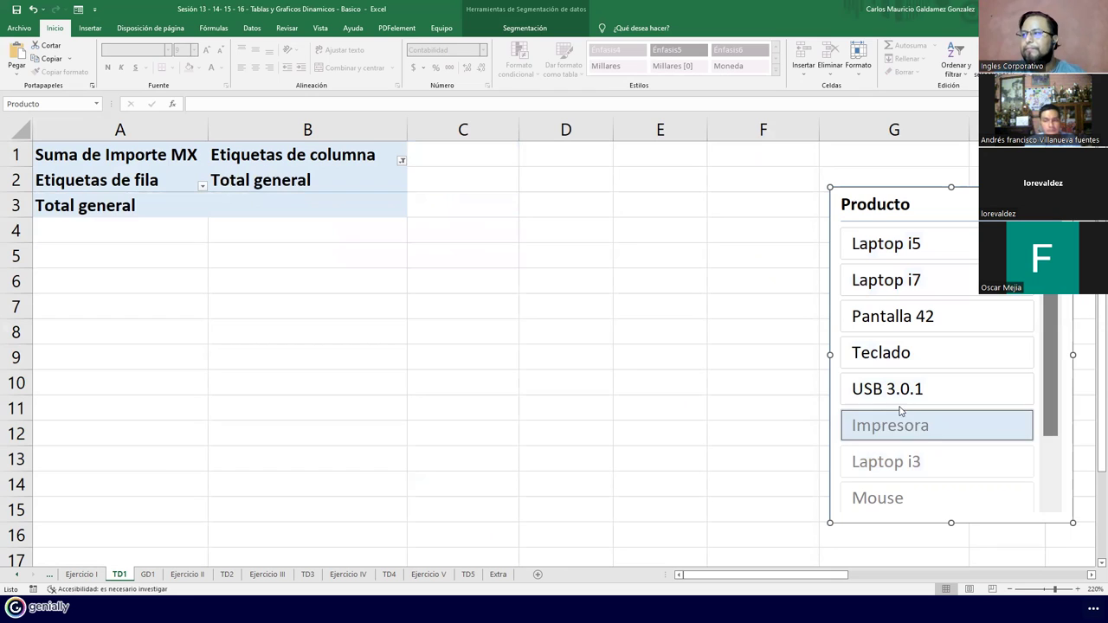
pyautogui.keyDown('shift'); pyautogui.click(920, 251); pyautogui.keyUp('shift')
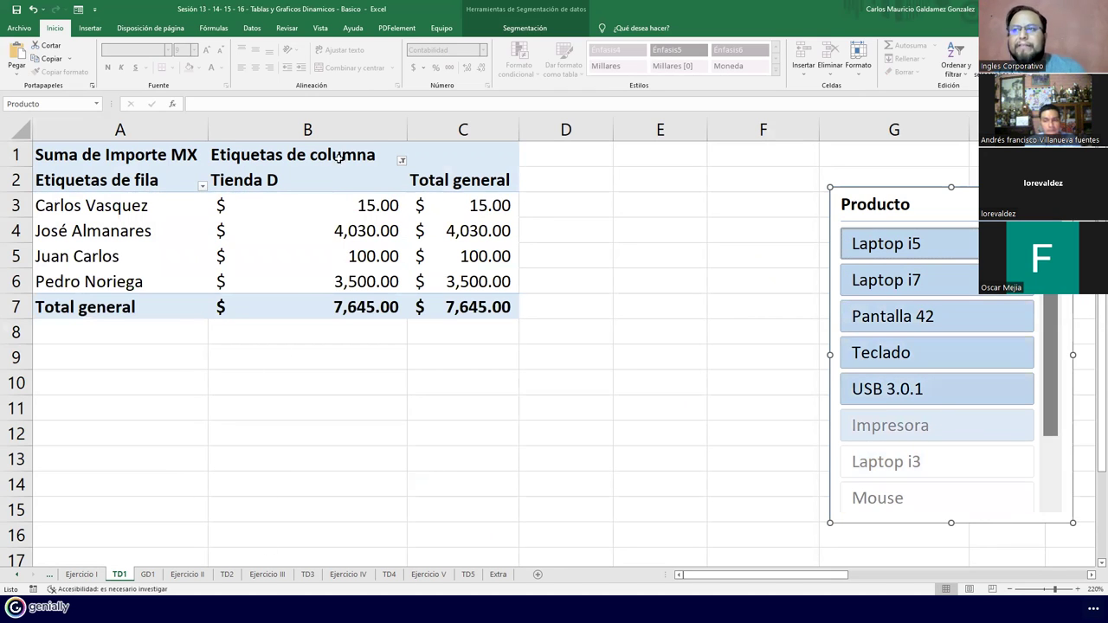
# - Clear the Tienda filter of the GD1 chart so that all four stores are included
pyautogui.click(148, 575)
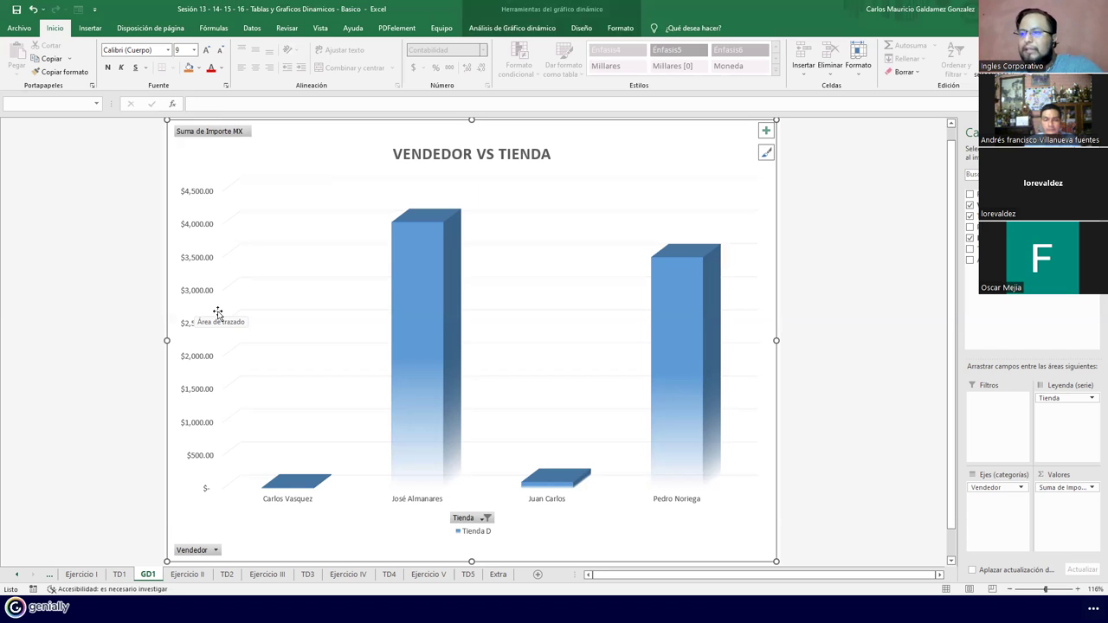
pyautogui.click(475, 518)
pyautogui.click(381, 397)
pyautogui.click(404, 503)
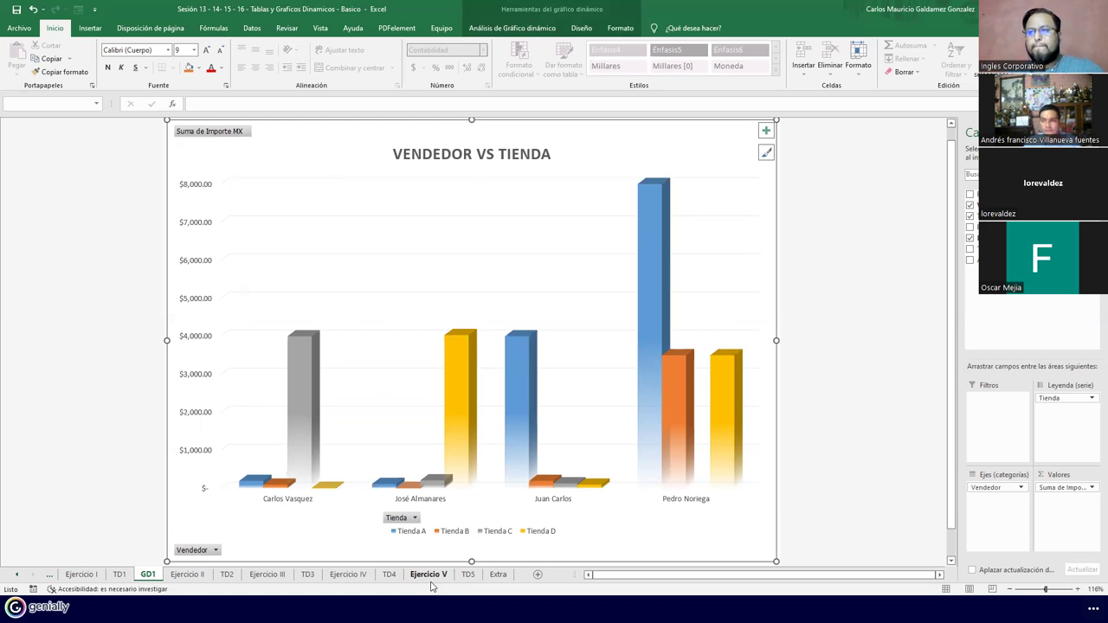
# - Clear the Producto slicer filter on TD1 and check the chart on GD1
pyautogui.click(118, 575)
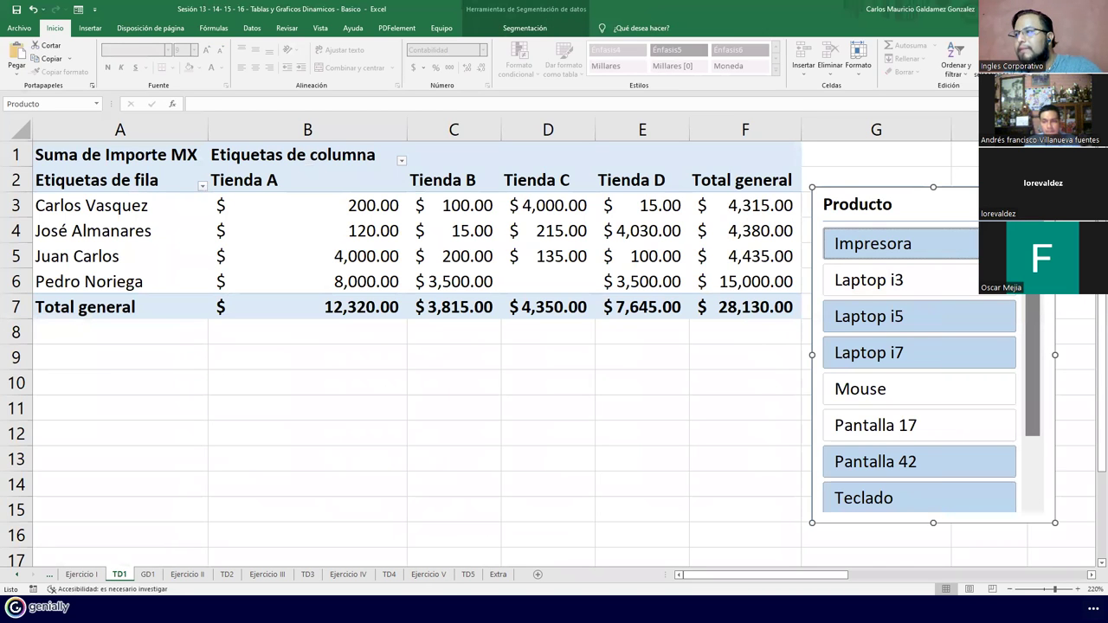
pyautogui.click(1038, 204)
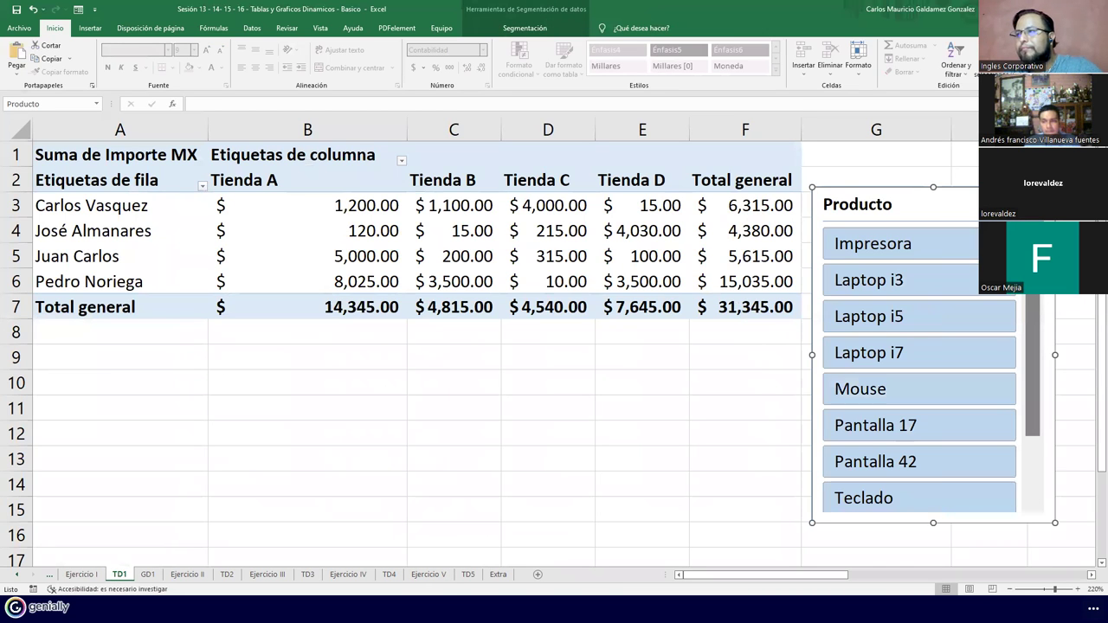
pyautogui.click(148, 575)
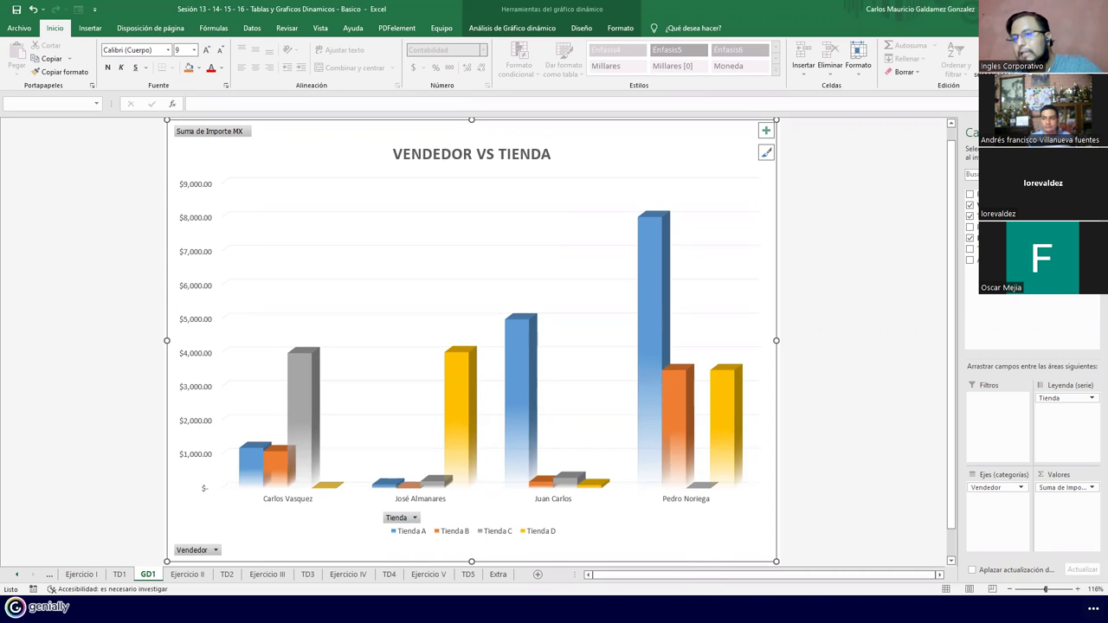
# - Rename the Ejercicio I sheet as Ej1
pyautogui.click(49, 580)
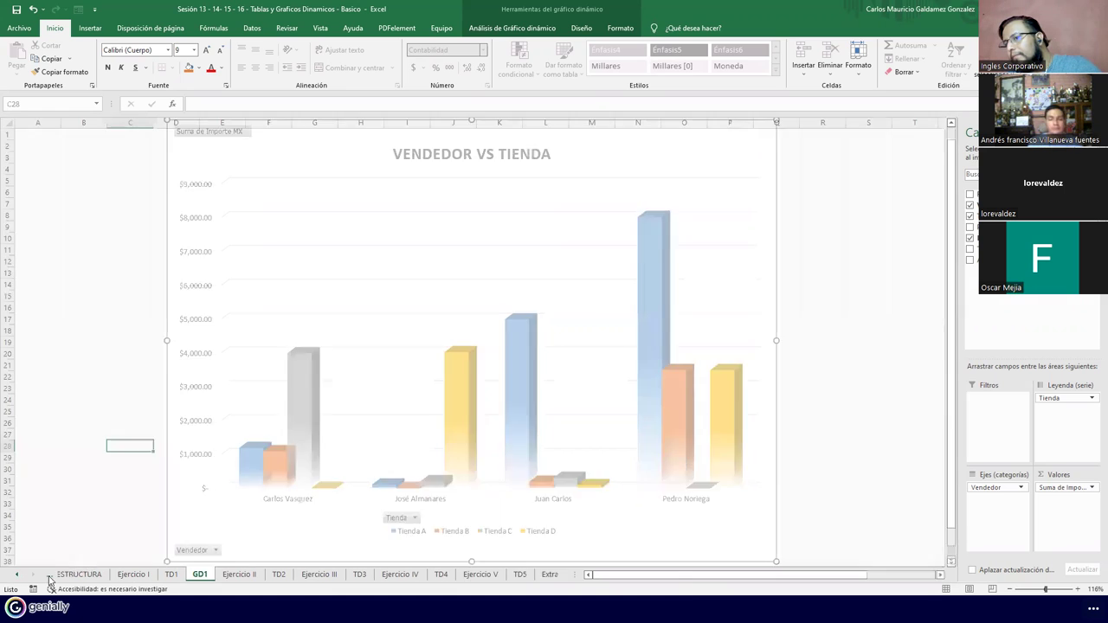
pyautogui.click(141, 574)
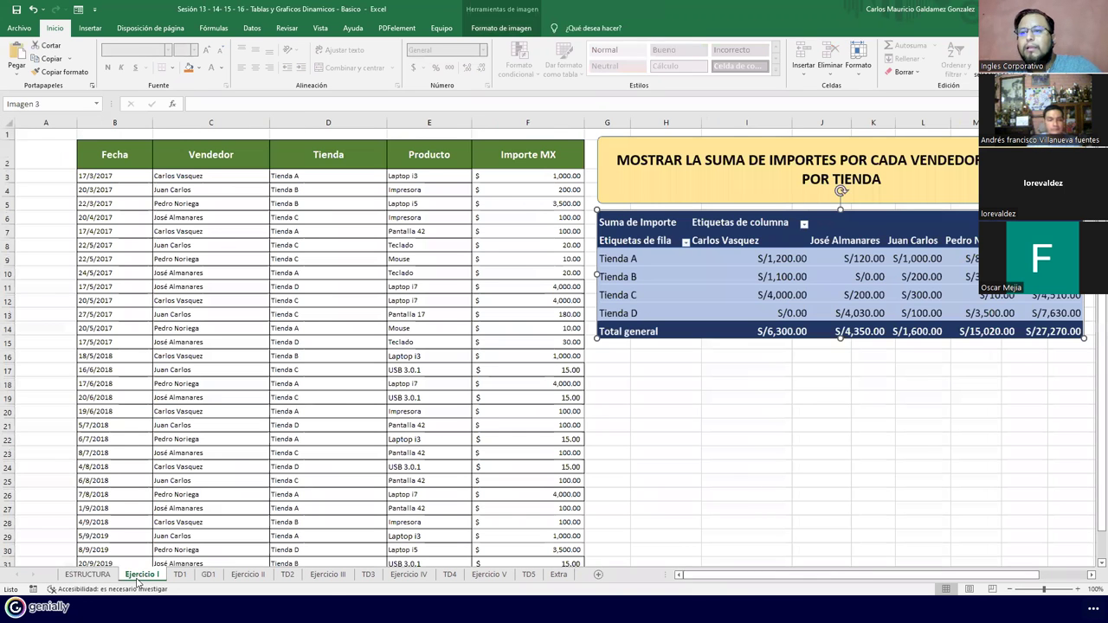
pyautogui.doubleClick(139, 576)
pyautogui.write('Ej1')
pyautogui.press('Return')
# - Rename the Ejercicio II sheet as Eje2 and the Ejercicio III sheet as Eje3
pyautogui.click(224, 575)
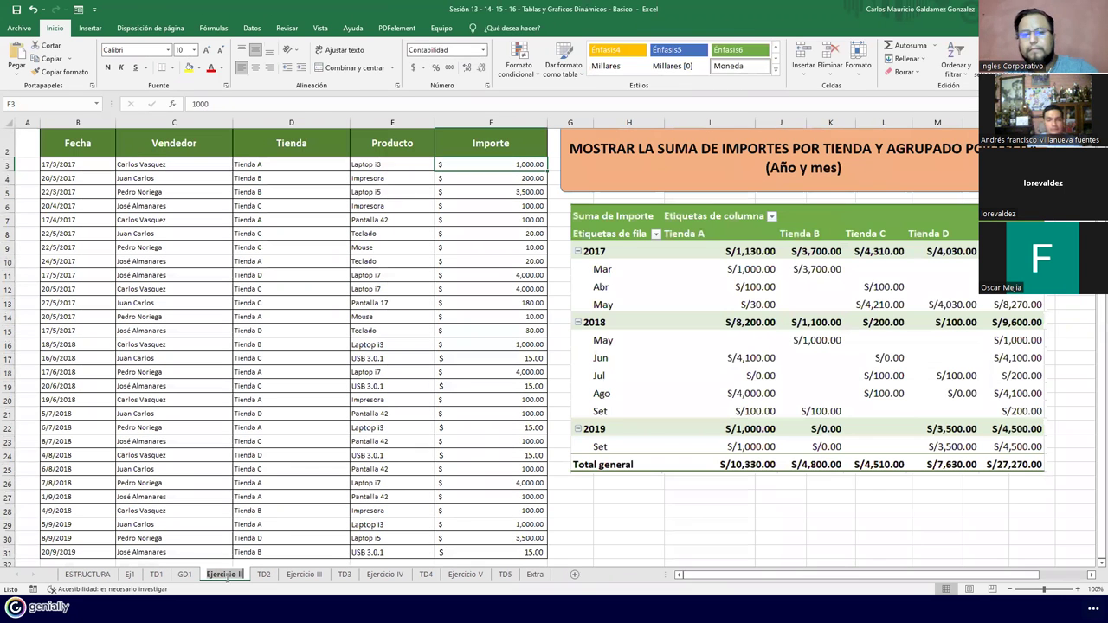
pyautogui.doubleClick(225, 576)
pyautogui.write('Eje2')
pyautogui.press('Return')
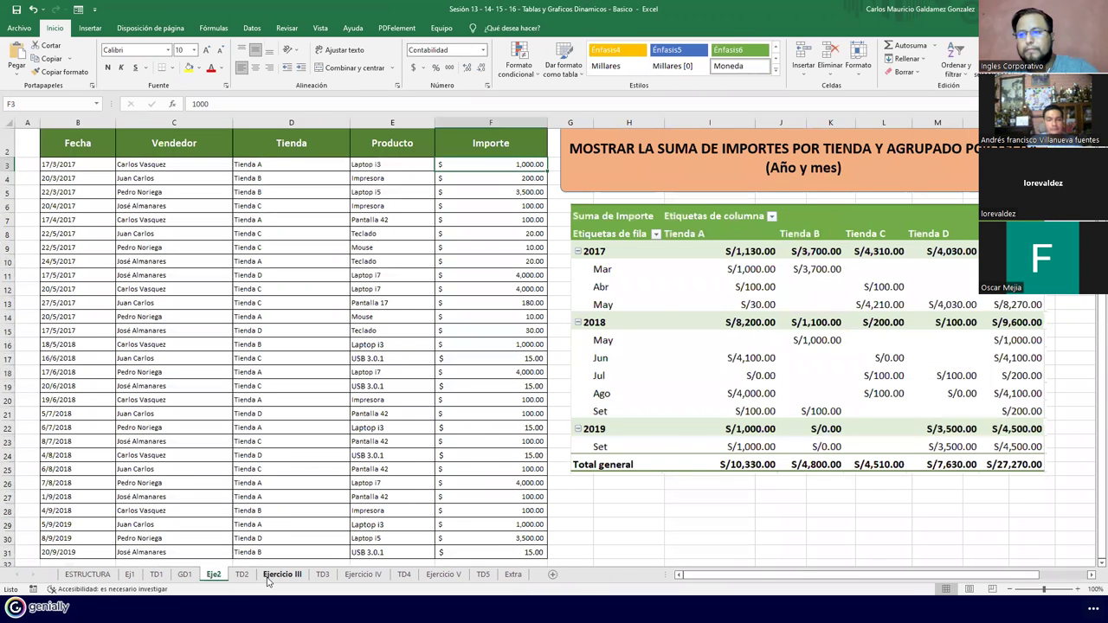
pyautogui.click(269, 576)
pyautogui.doubleClick(268, 576)
pyautogui.write('Eje3')
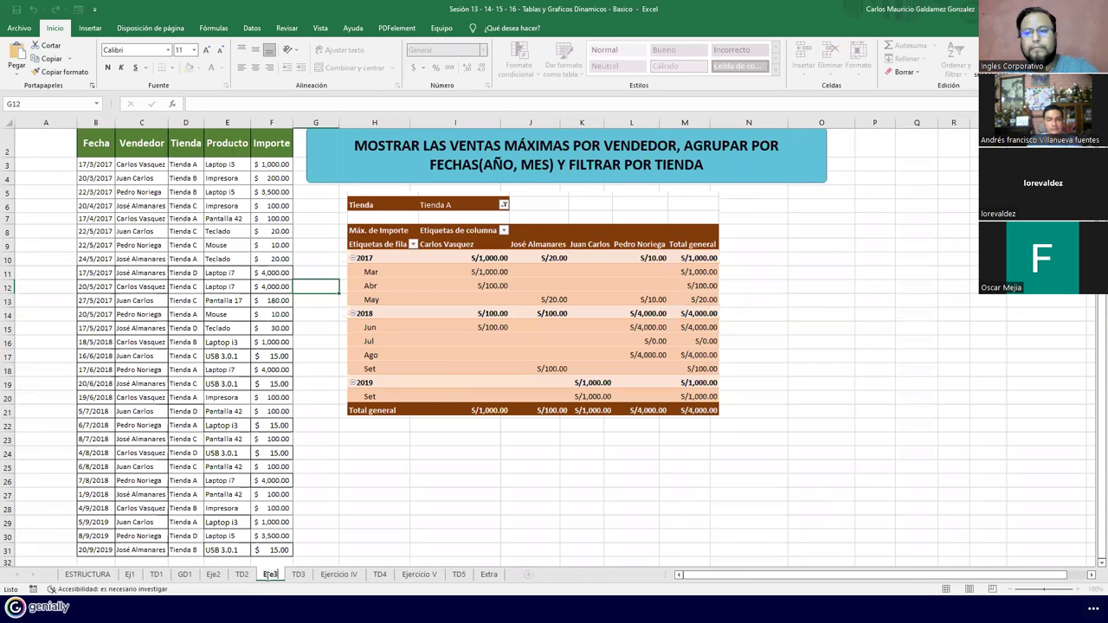
pyautogui.press('Return')
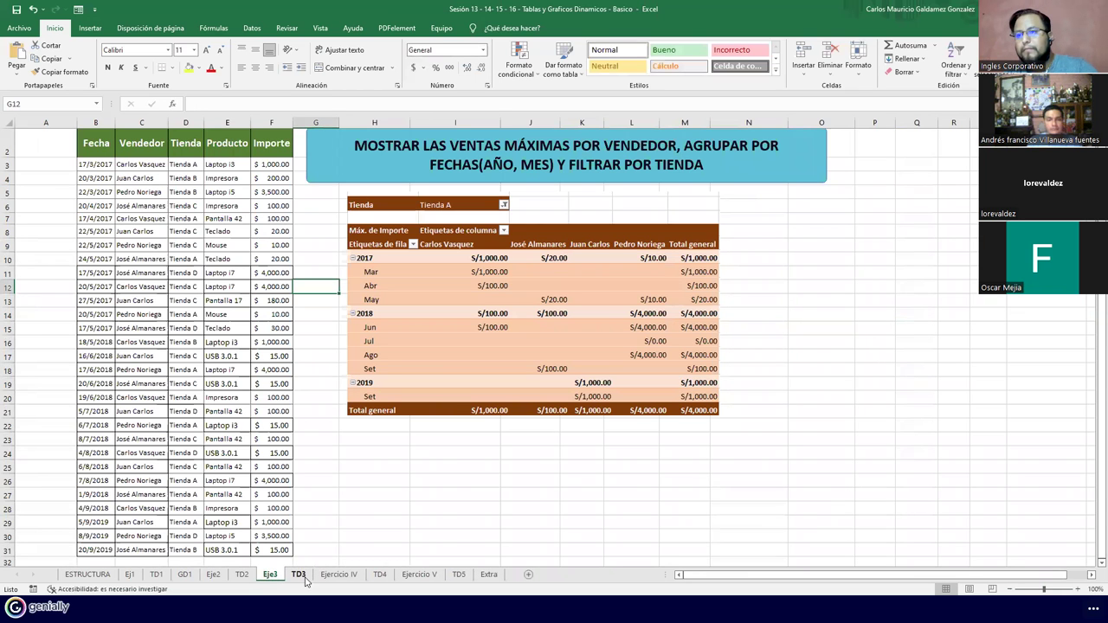
# - Shorten the names of the second and third exercise sheets to Ej2 and Ej3
pyautogui.doubleClick(212, 575)
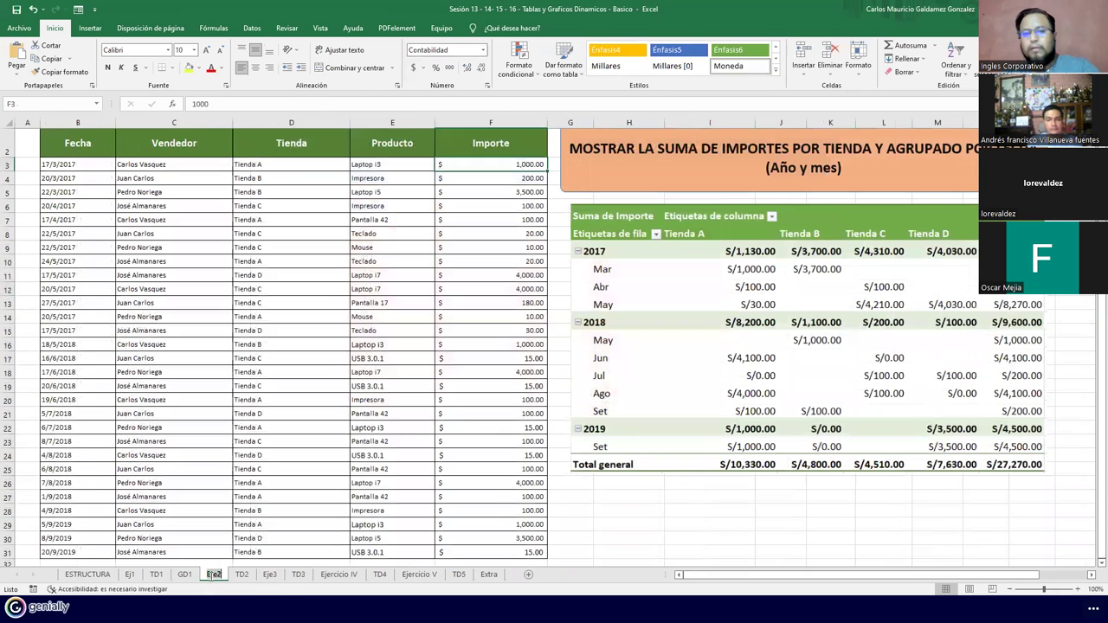
pyautogui.write('Ej2')
pyautogui.press('Return')
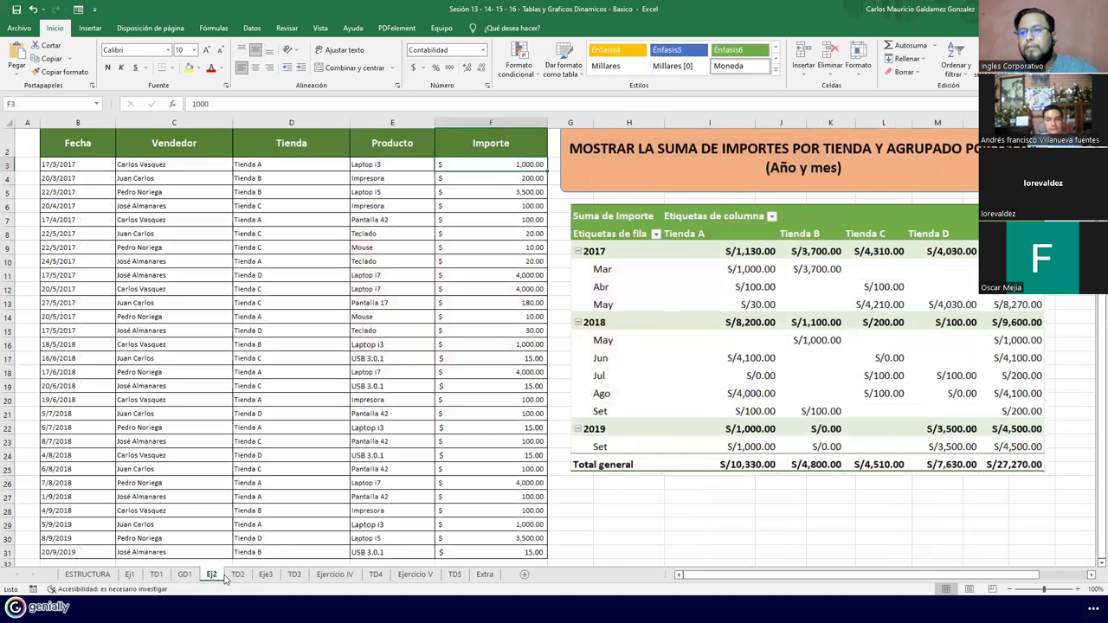
pyautogui.click(266, 574)
pyautogui.doubleClick(266, 575)
pyautogui.write('Ej3')
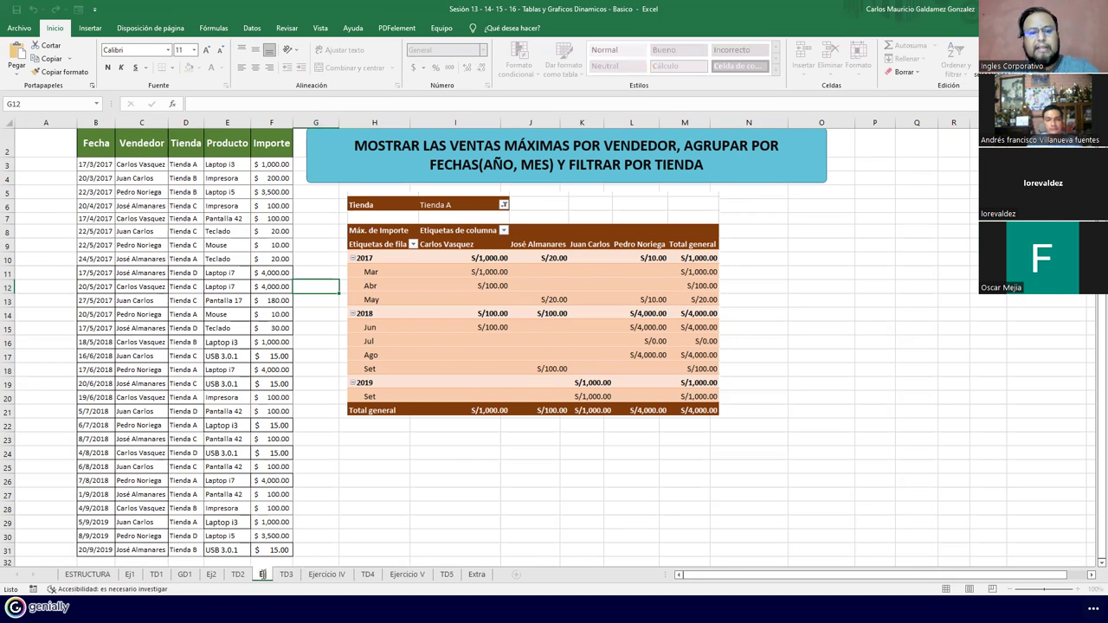
pyautogui.press('Return')
# - Rename the Ejercicio IV sheet as Ej4 and the Ejercicio V sheet as Ej5
pyautogui.click(333, 574)
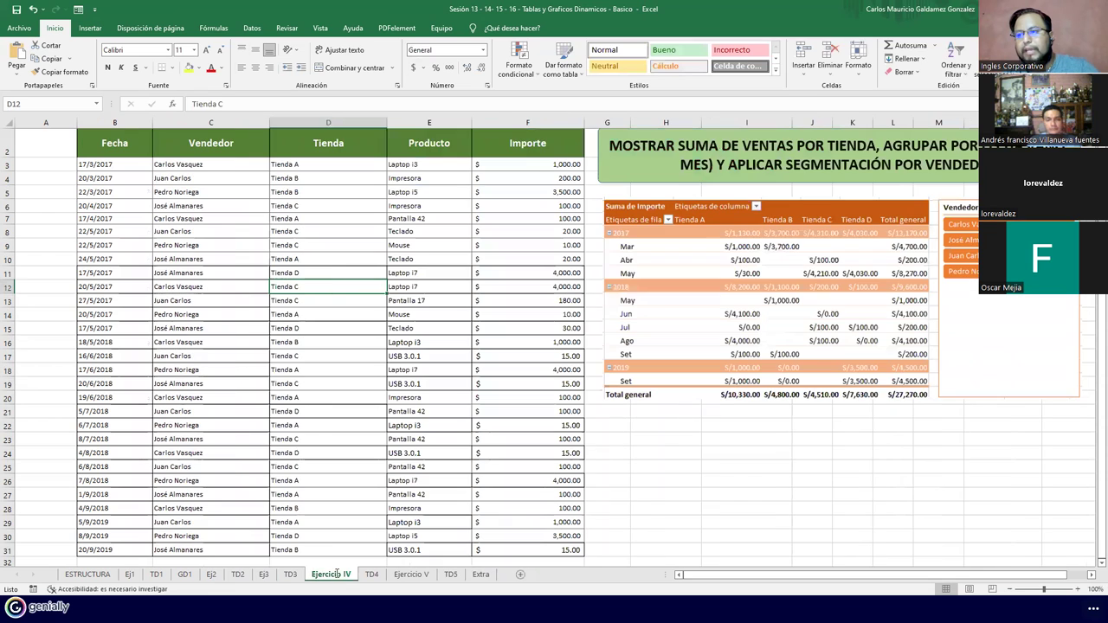
pyautogui.doubleClick(333, 575)
pyautogui.write('Ej4')
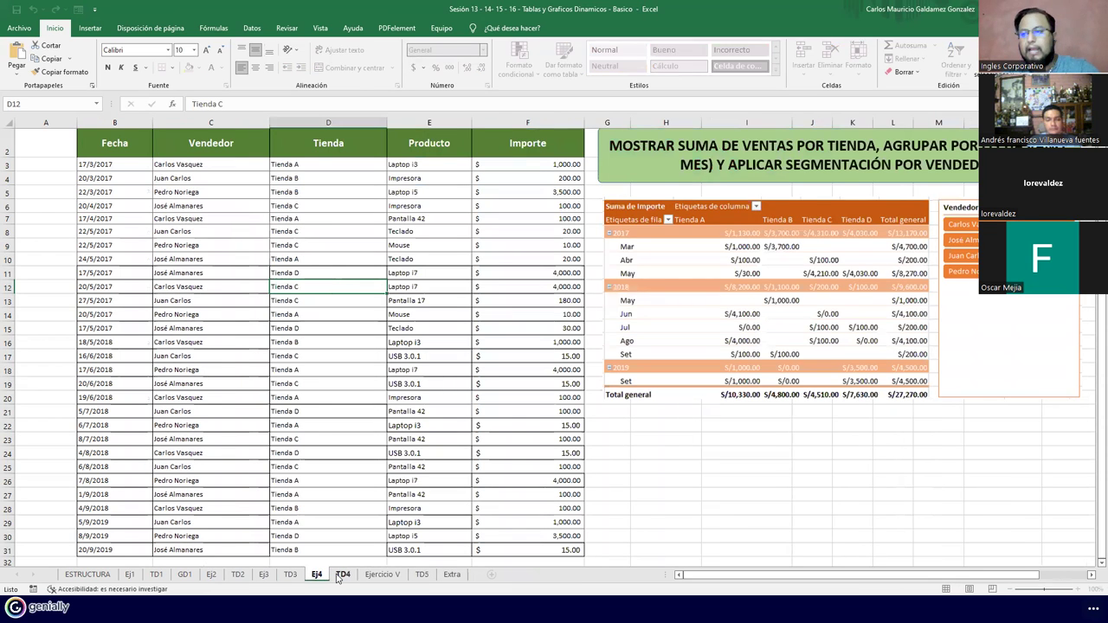
pyautogui.press('Return')
pyautogui.click(379, 575)
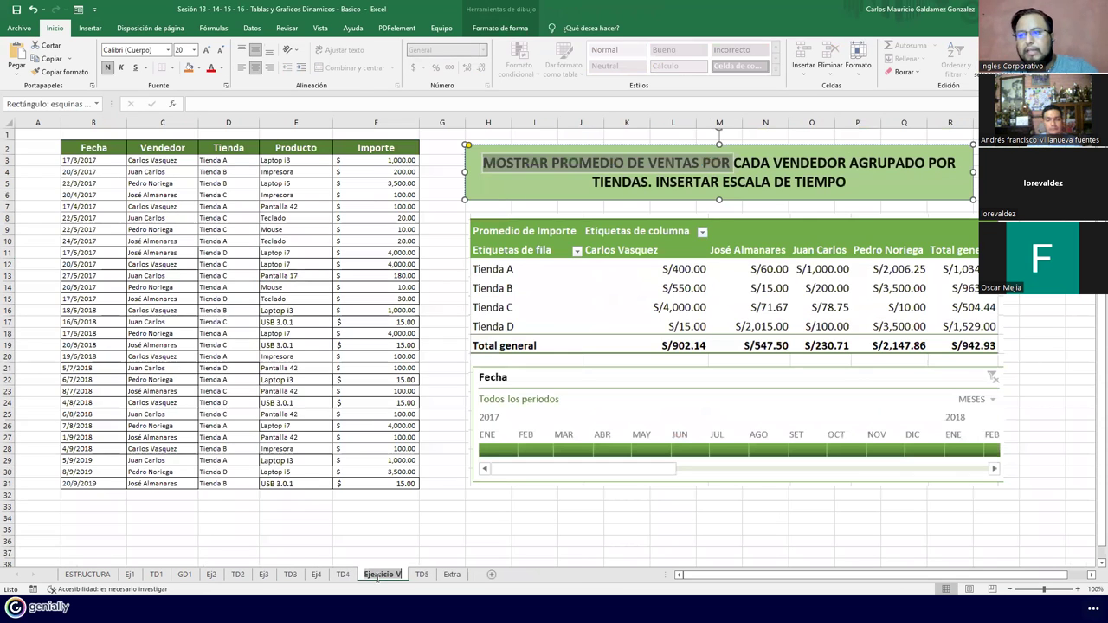
pyautogui.doubleClick(377, 575)
pyautogui.write('Ej5')
pyautogui.press('Return')
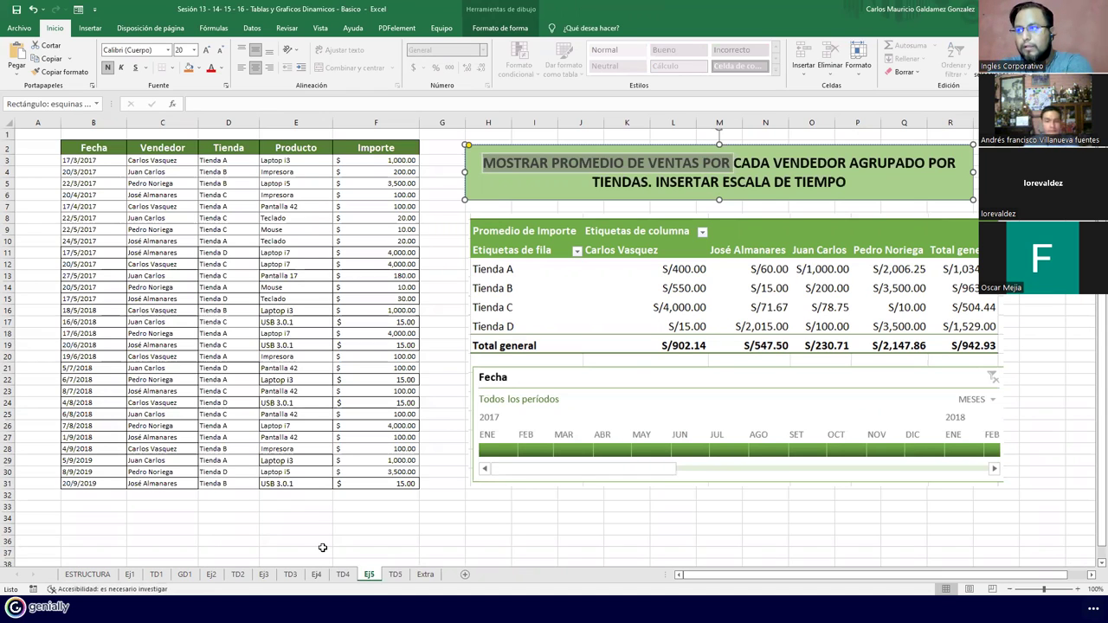
# - Review the exercise data, pivot tables and pivot charts on the sheets from Ej1 through TD3
pyautogui.click(131, 575)
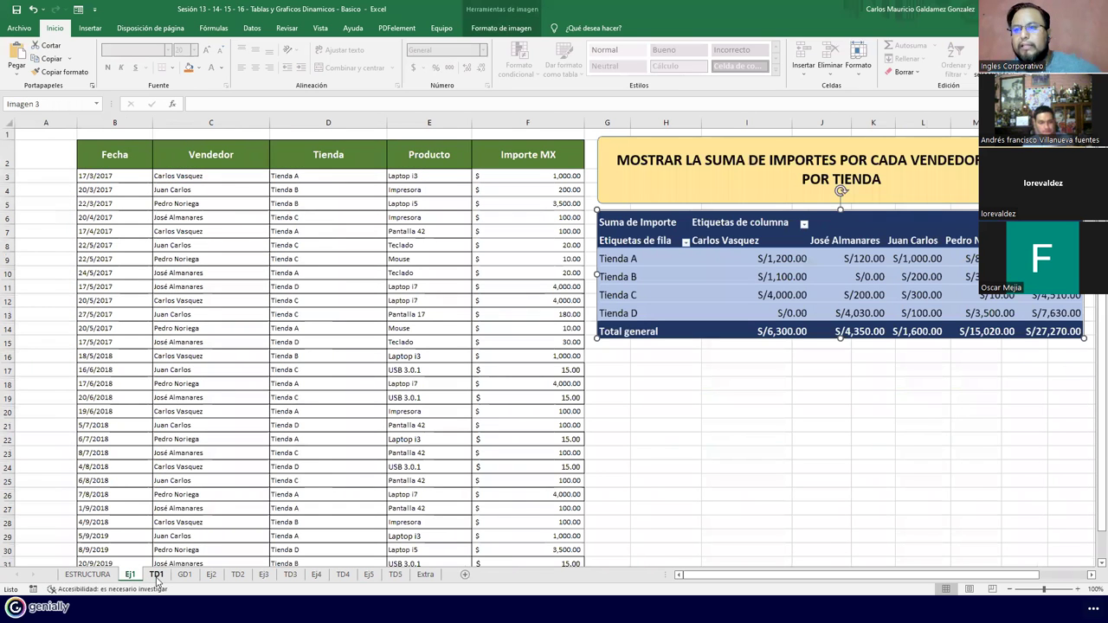
pyautogui.click(156, 576)
pyautogui.click(182, 577)
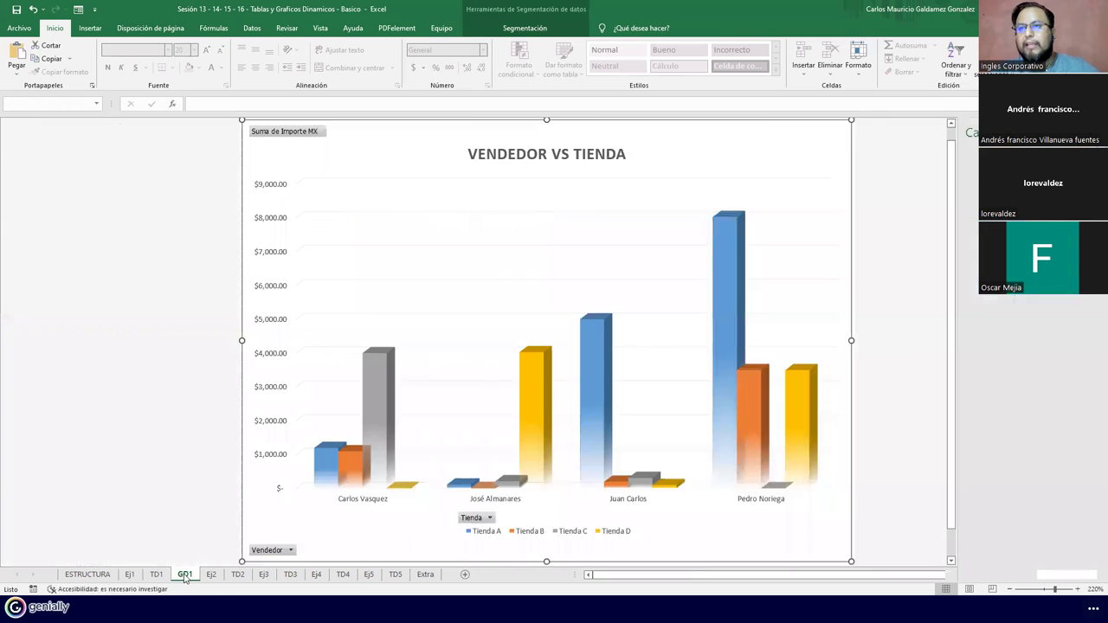
pyautogui.click(157, 576)
pyautogui.click(185, 577)
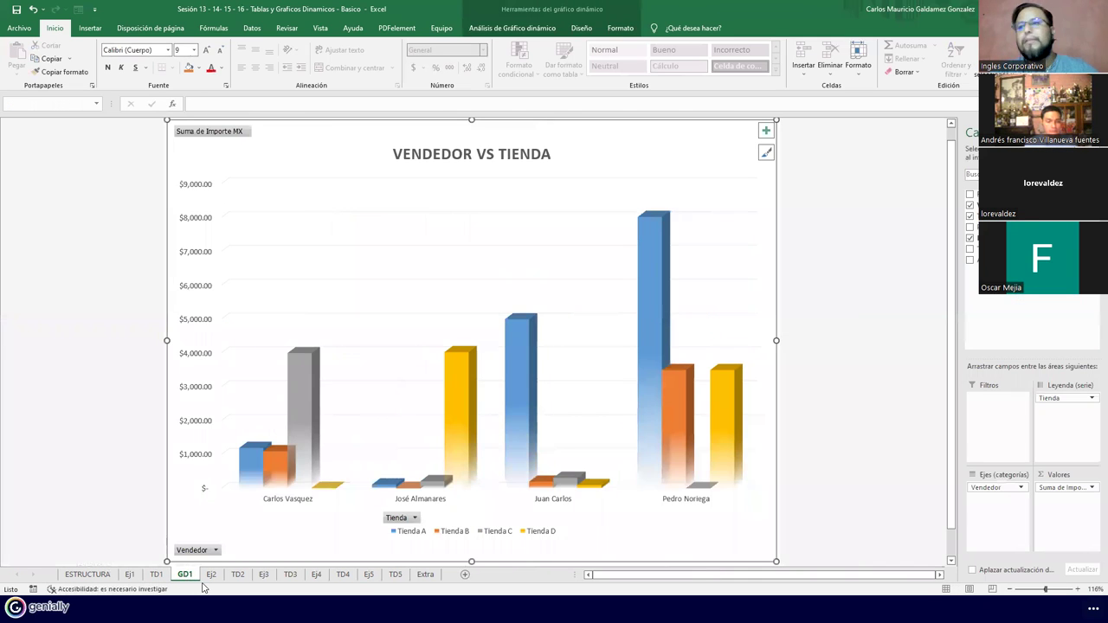
pyautogui.click(211, 576)
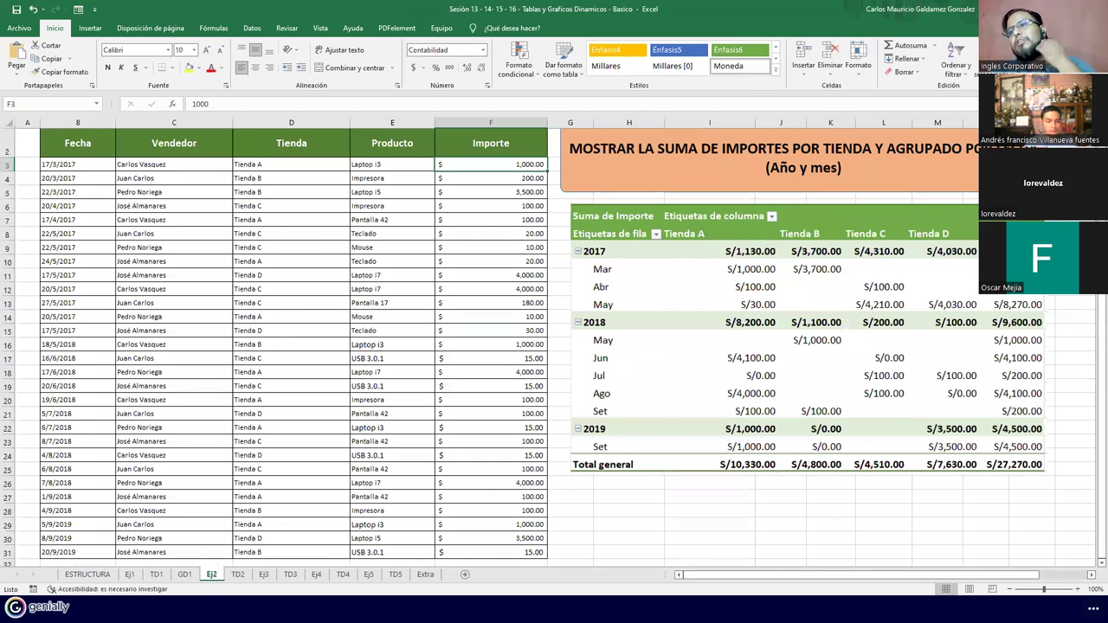
pyautogui.click(237, 576)
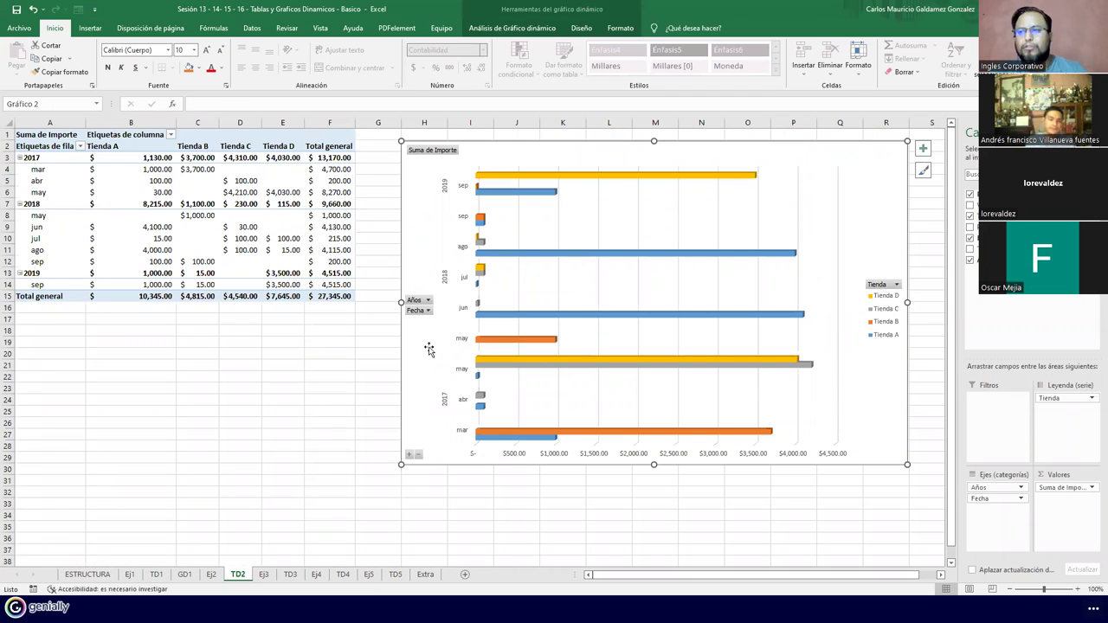
pyautogui.click(264, 575)
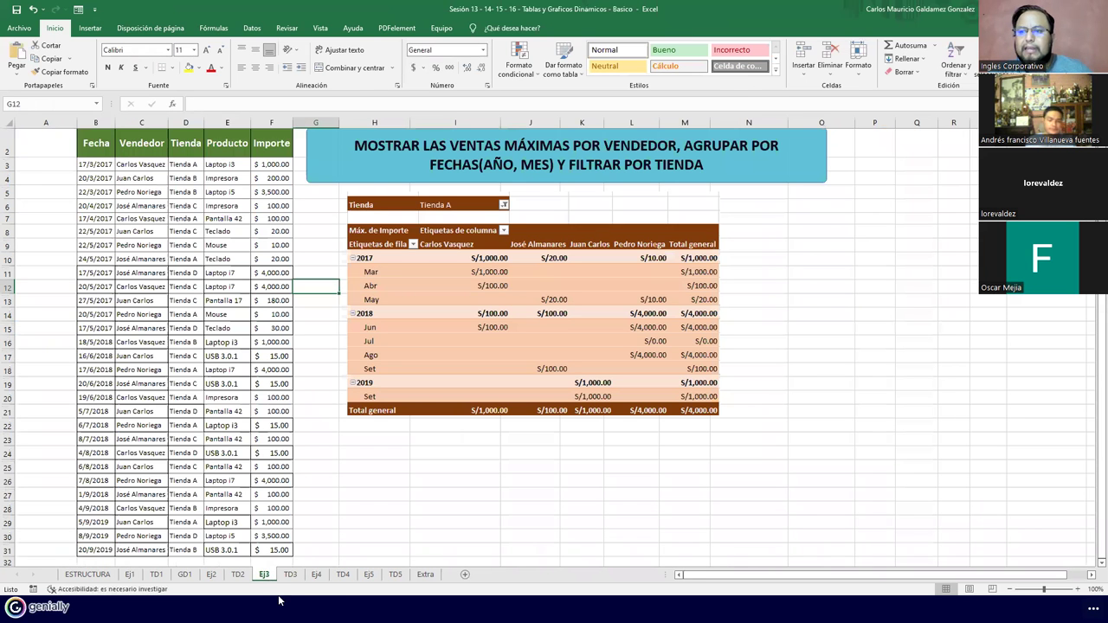
pyautogui.click(290, 575)
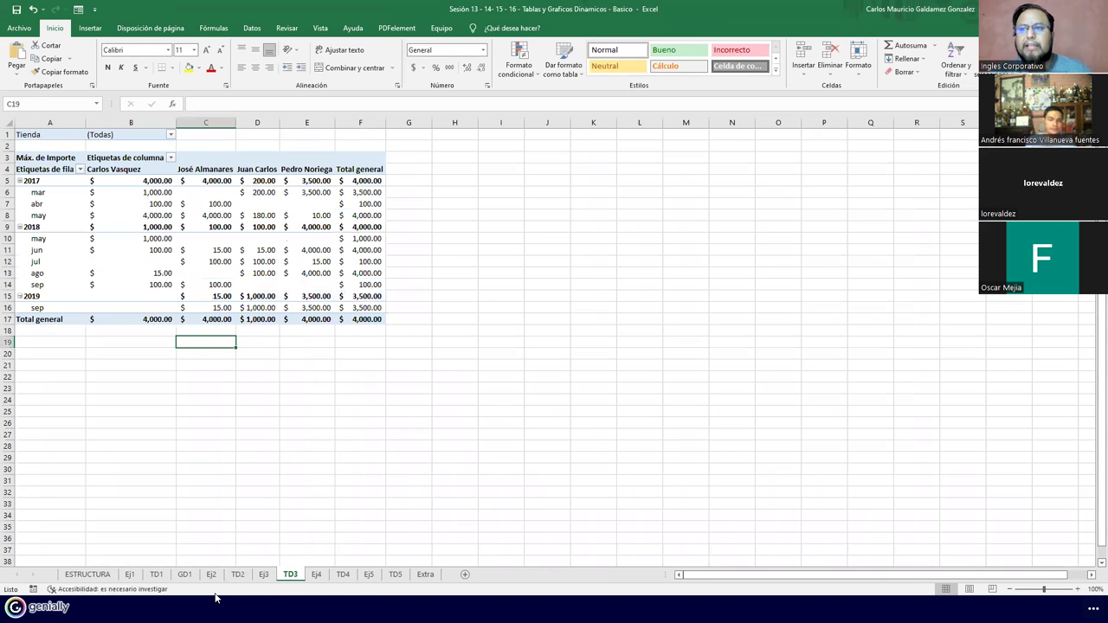
pyautogui.click(254, 261)
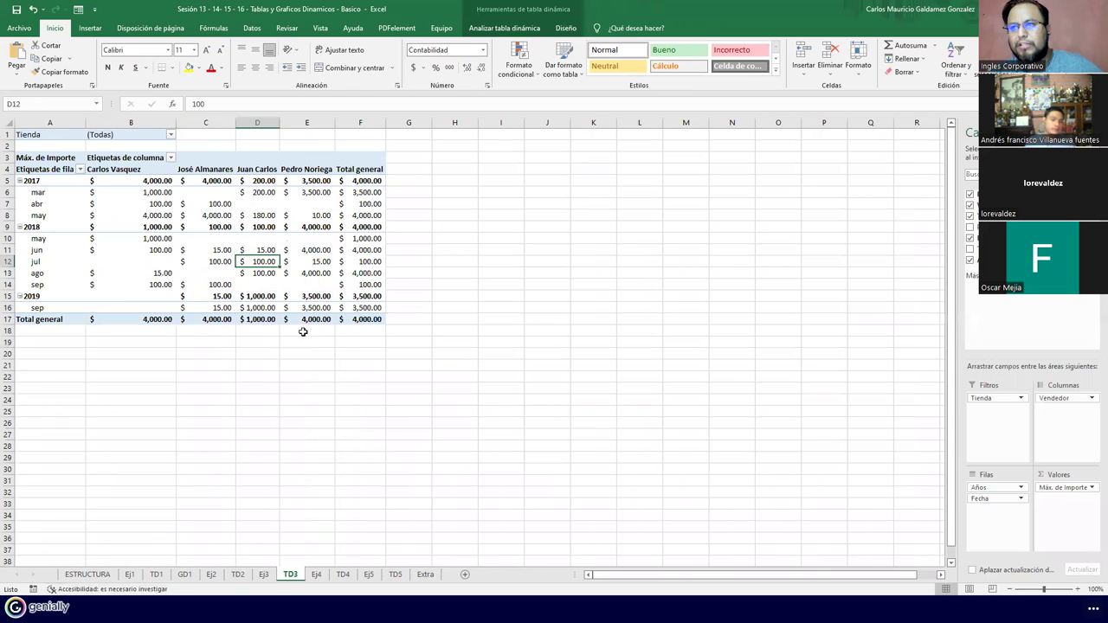
# - Compare the separate chart sheet GD1 for TD1's pivot table with the chart embedded beside the pivot table on TD2
pyautogui.click(156, 574)
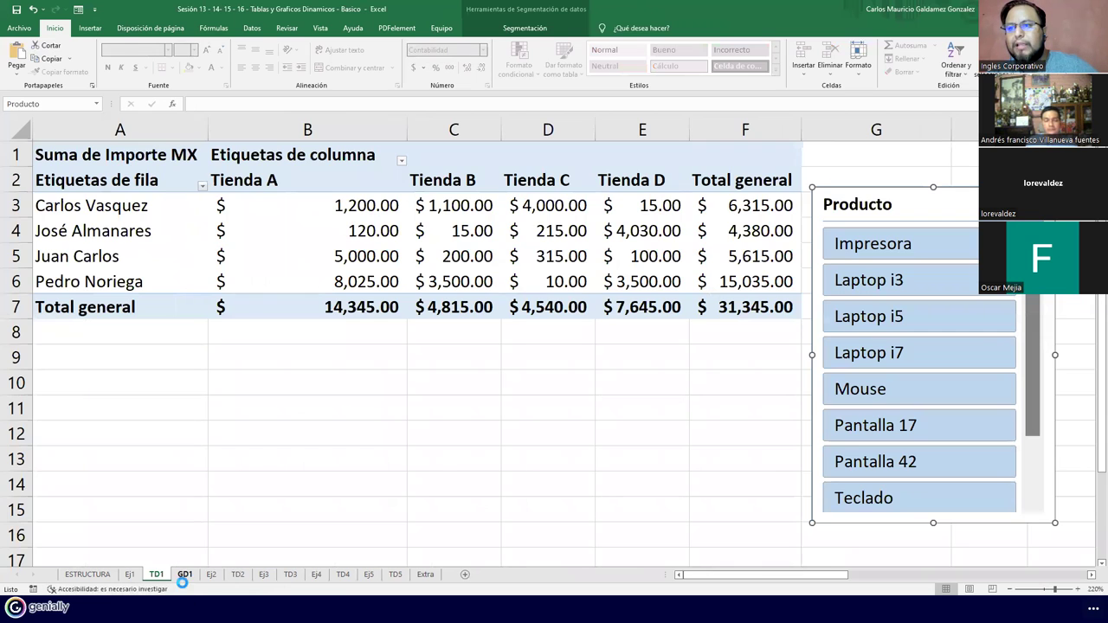
pyautogui.click(183, 575)
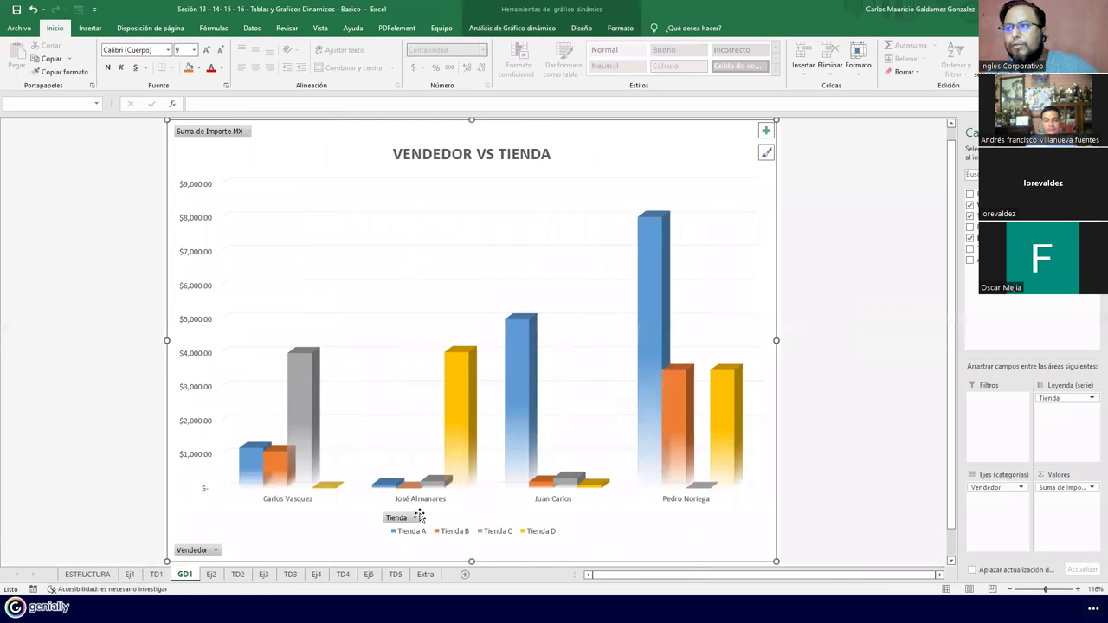
pyautogui.click(239, 575)
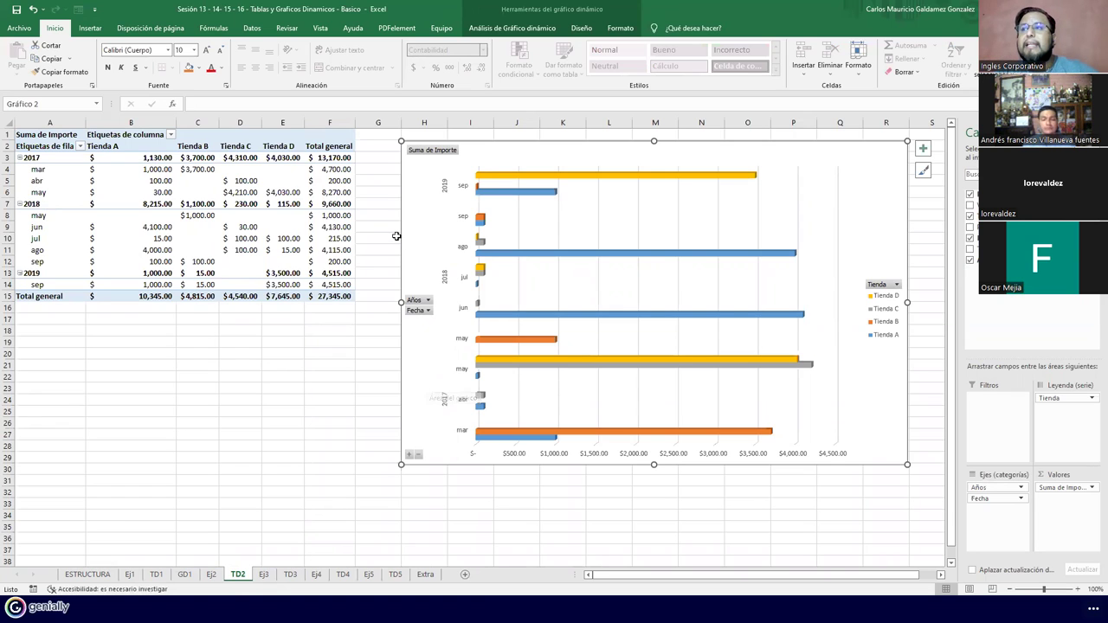
# - Review the available chart styles and the chart elements that can be added to the TD2 pivot chart
pyautogui.click(583, 28)
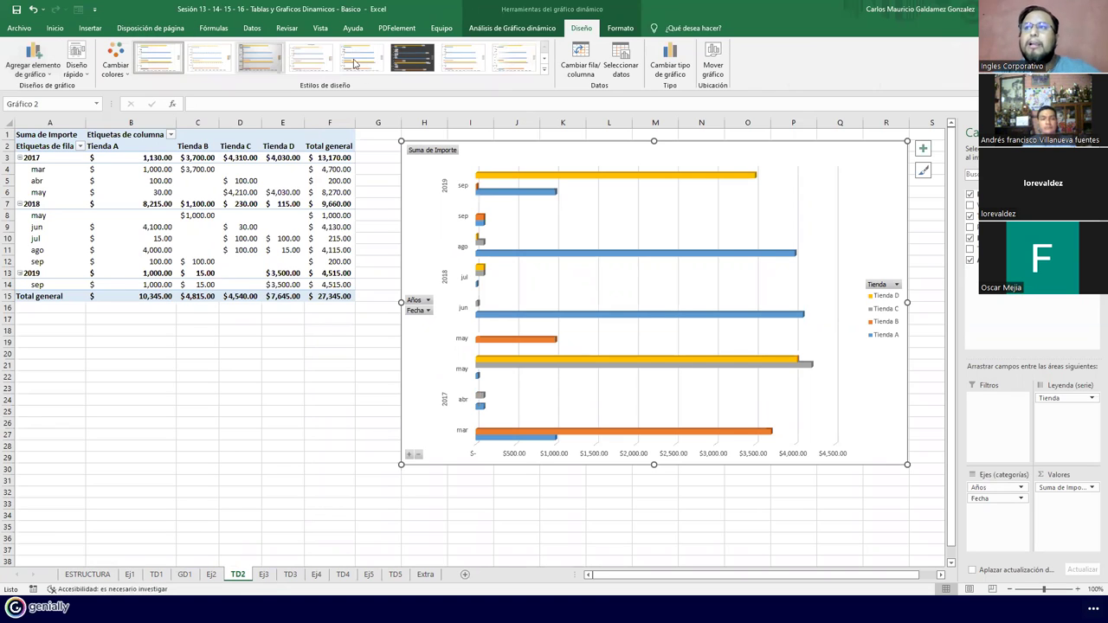
pyautogui.click(544, 68)
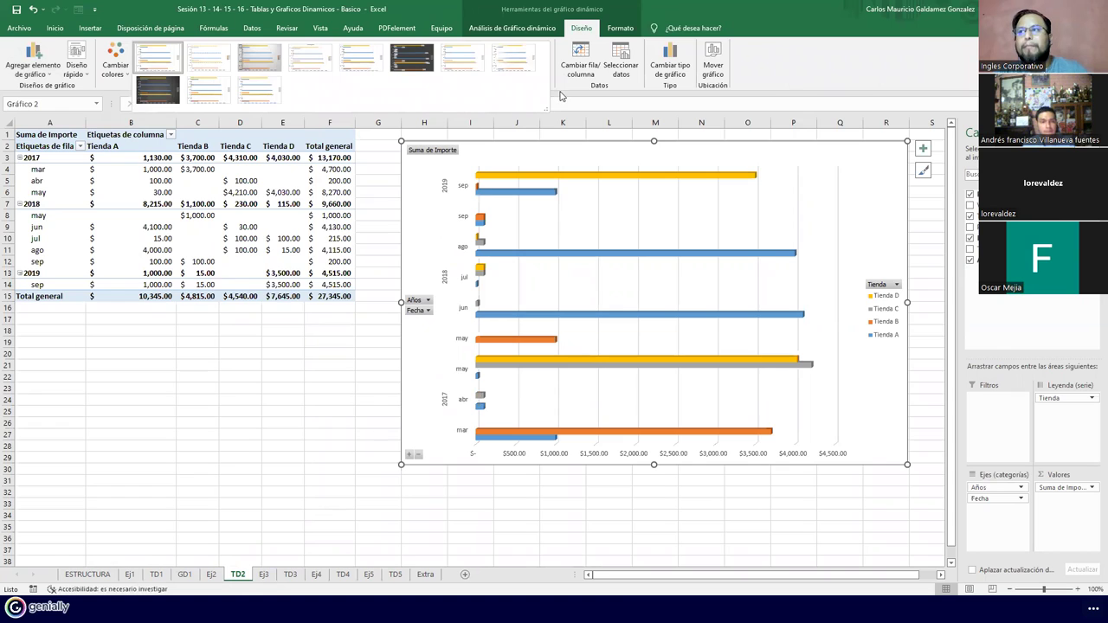
pyautogui.click(560, 96)
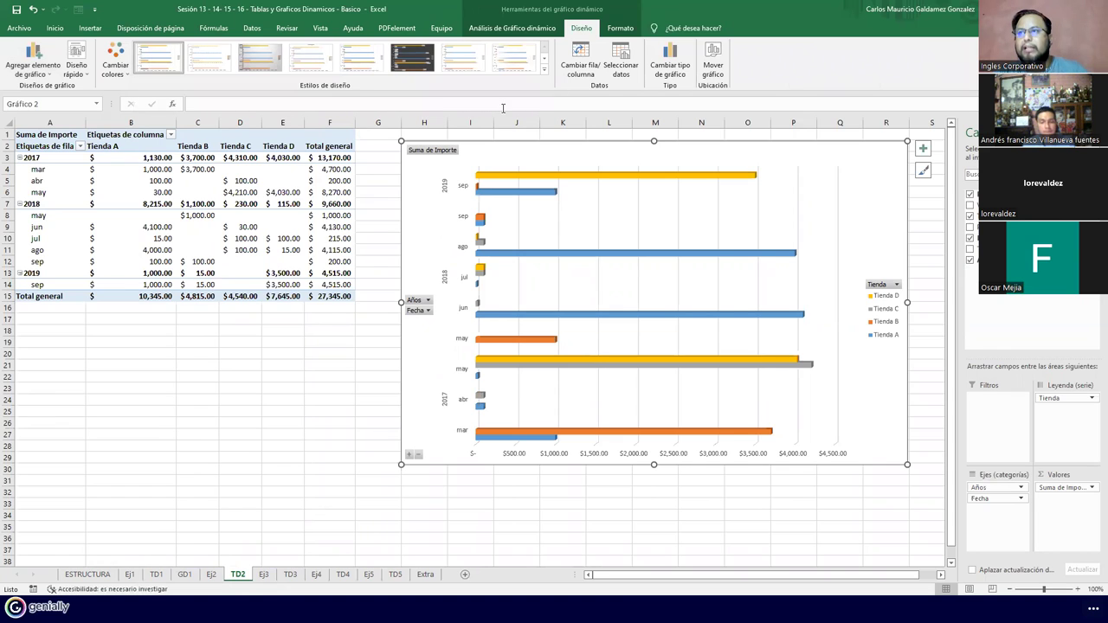
pyautogui.click(39, 73)
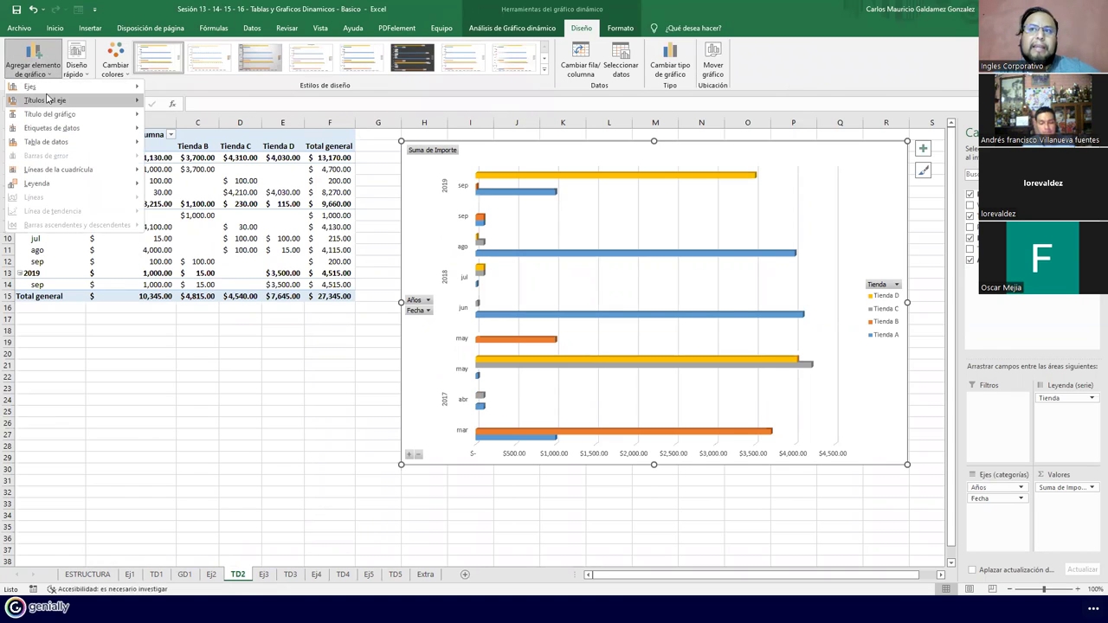
pyautogui.moveTo(52, 141)
pyautogui.click(414, 88)
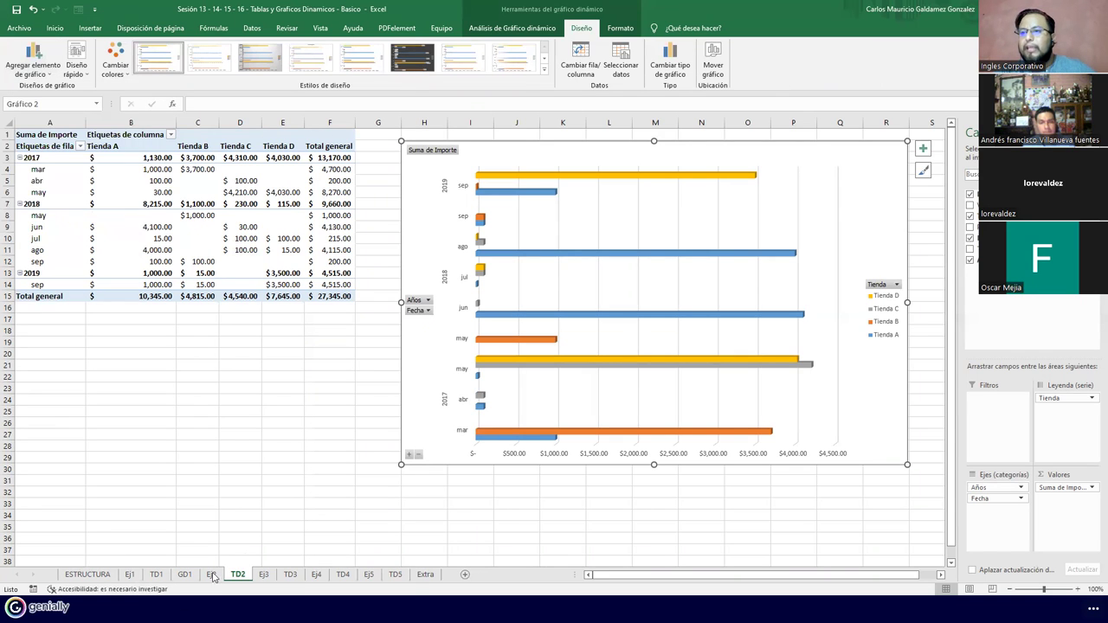
# - Examine the pivot table on TD3 and its analysis and design commands
pyautogui.click(289, 576)
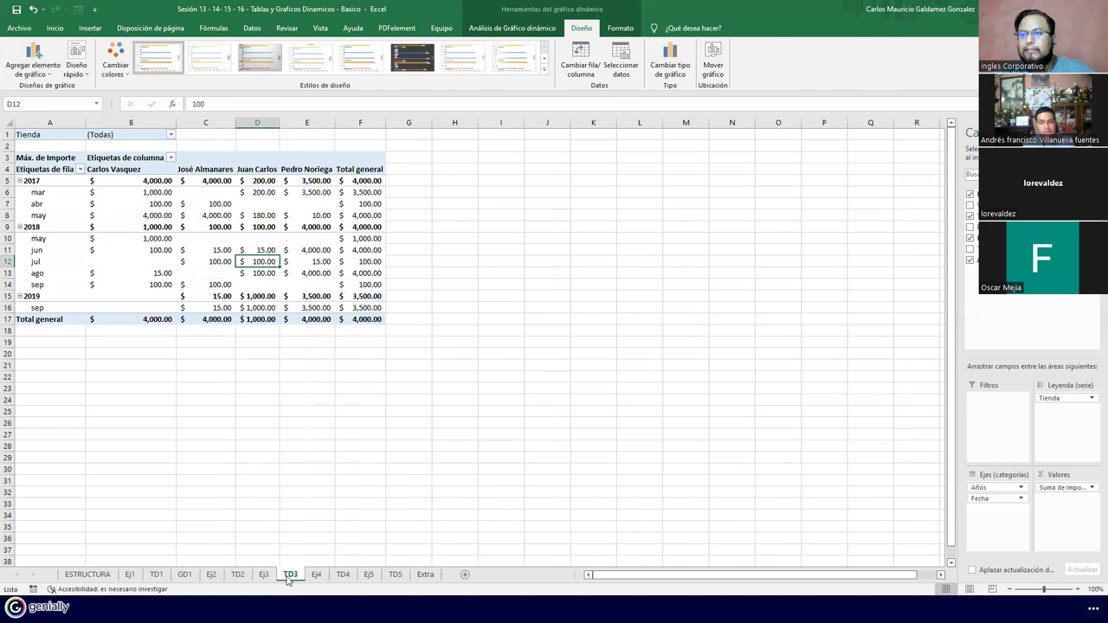
pyautogui.click(197, 294)
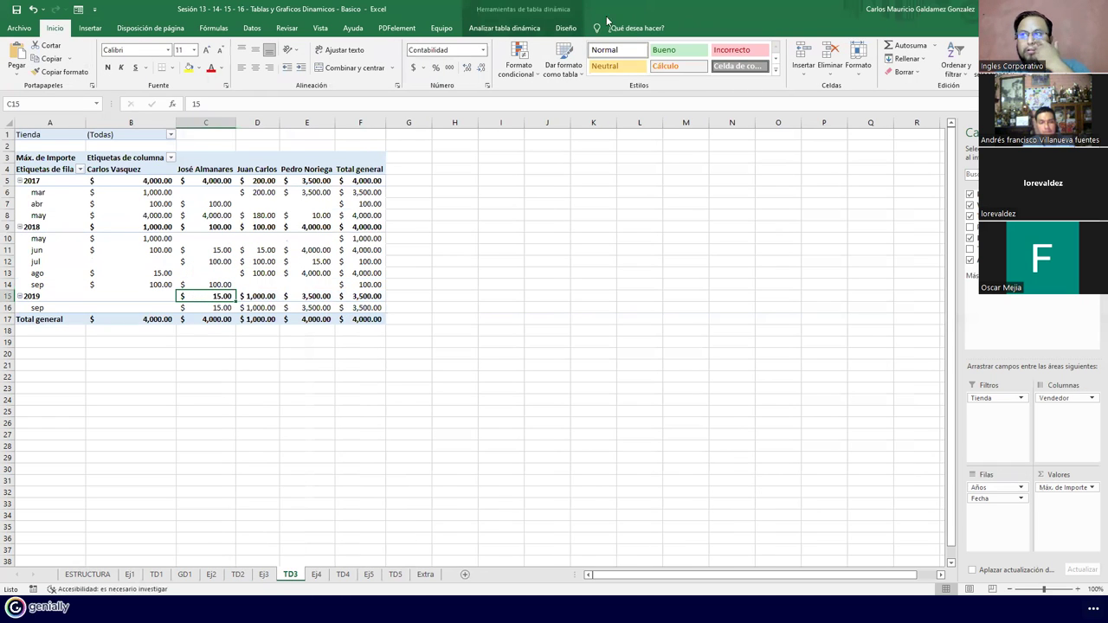
pyautogui.click(504, 28)
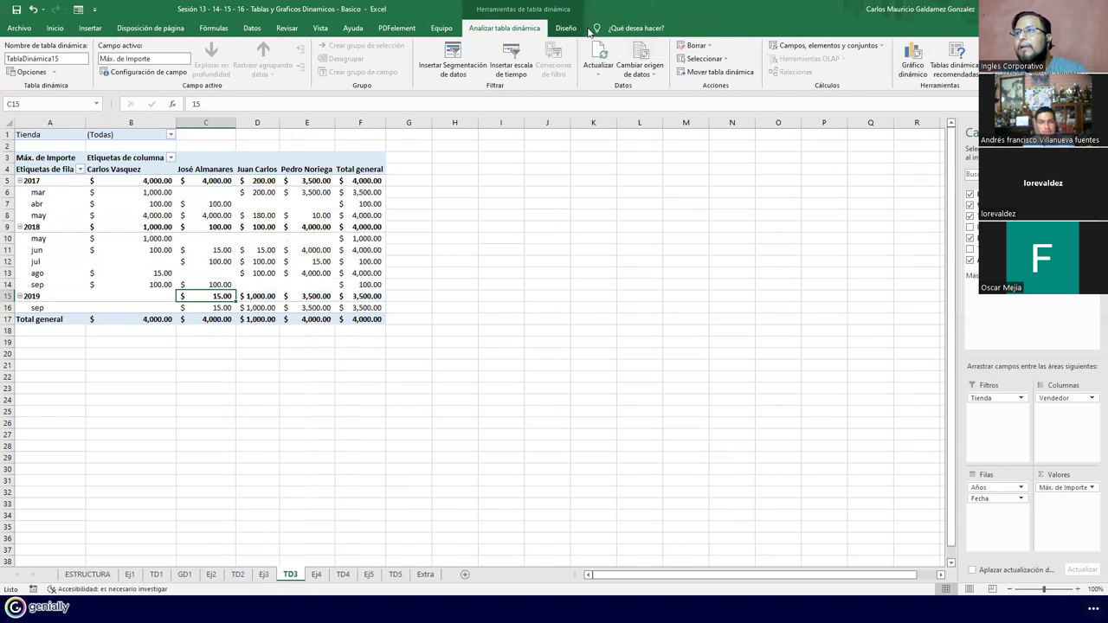
pyautogui.click(566, 27)
pyautogui.click(502, 28)
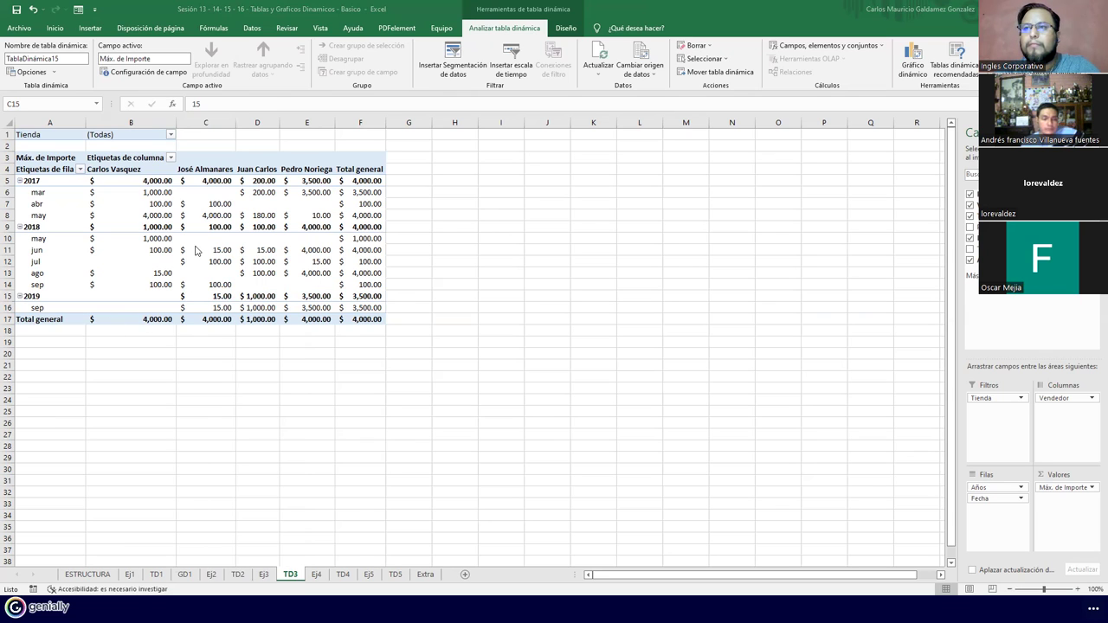
pyautogui.moveTo(195, 247)
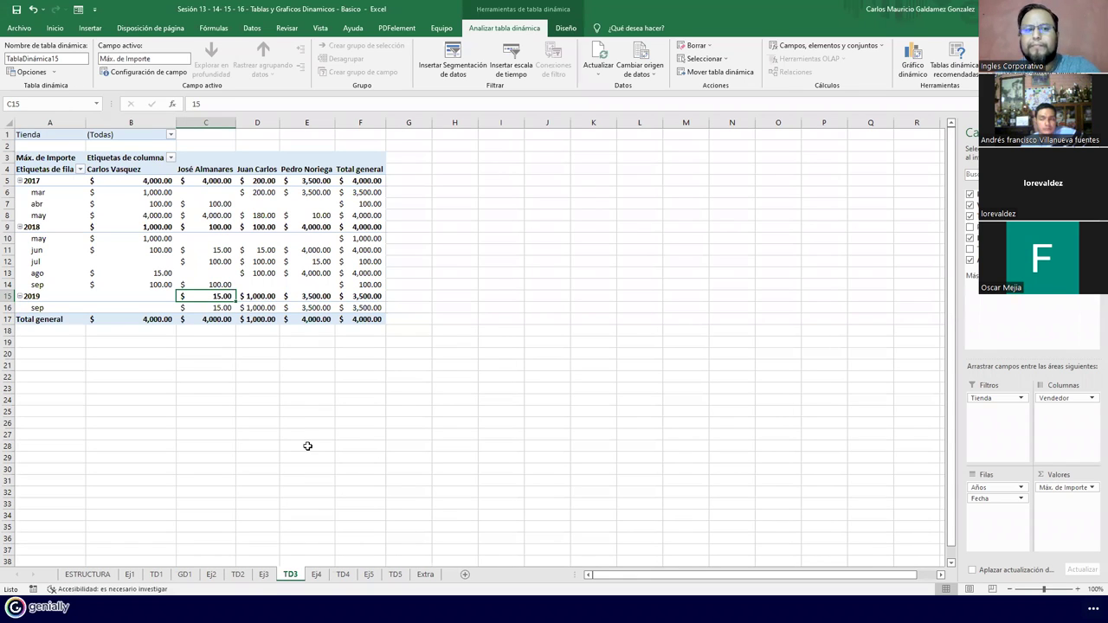
pyautogui.click(315, 284)
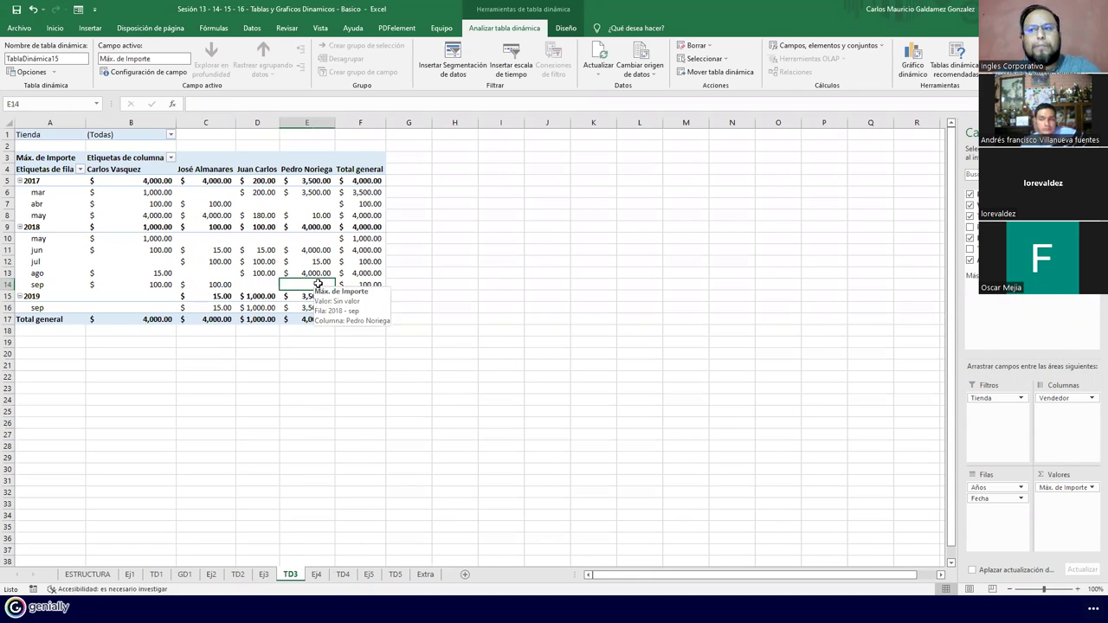
# - Delete the pivot chart from the TD2 sheet and undo the deletion
pyautogui.click(238, 574)
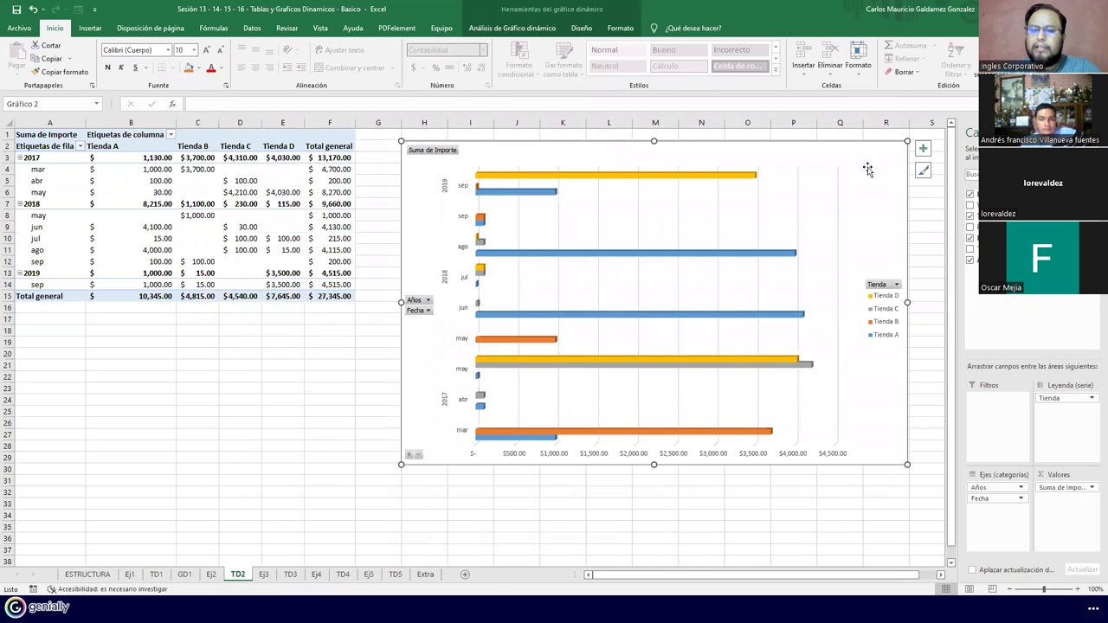
pyautogui.press('Delete')
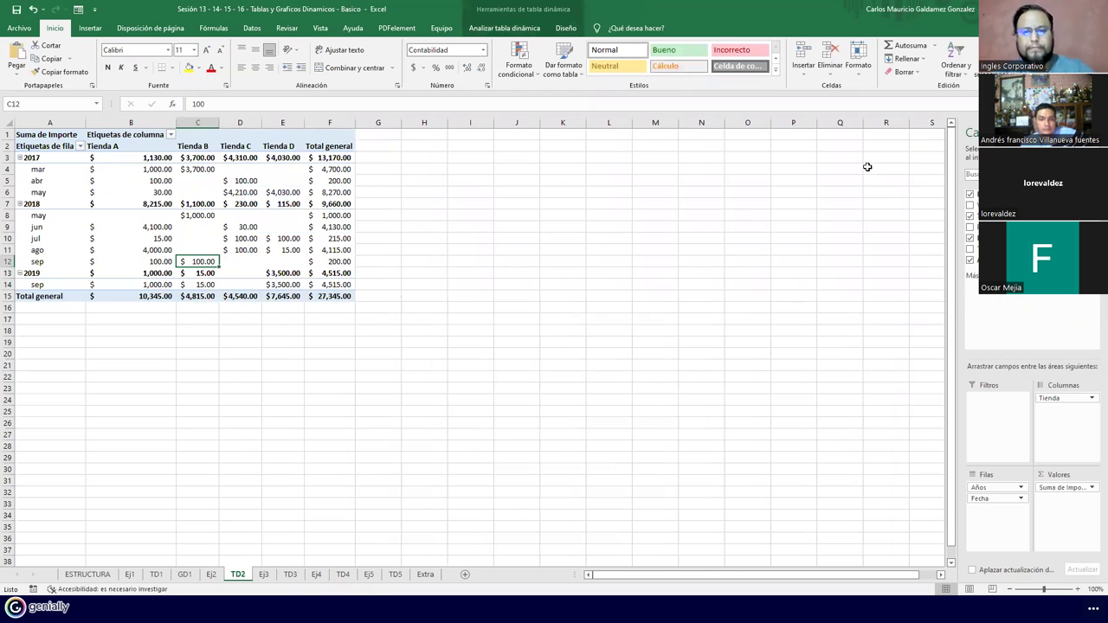
pyautogui.hotkey('ctrl', 'z')
# - Check the context commands of the TD2 chart's axis and chart area for a delete option, and try it on the side walls
pyautogui.rightClick(843, 170)
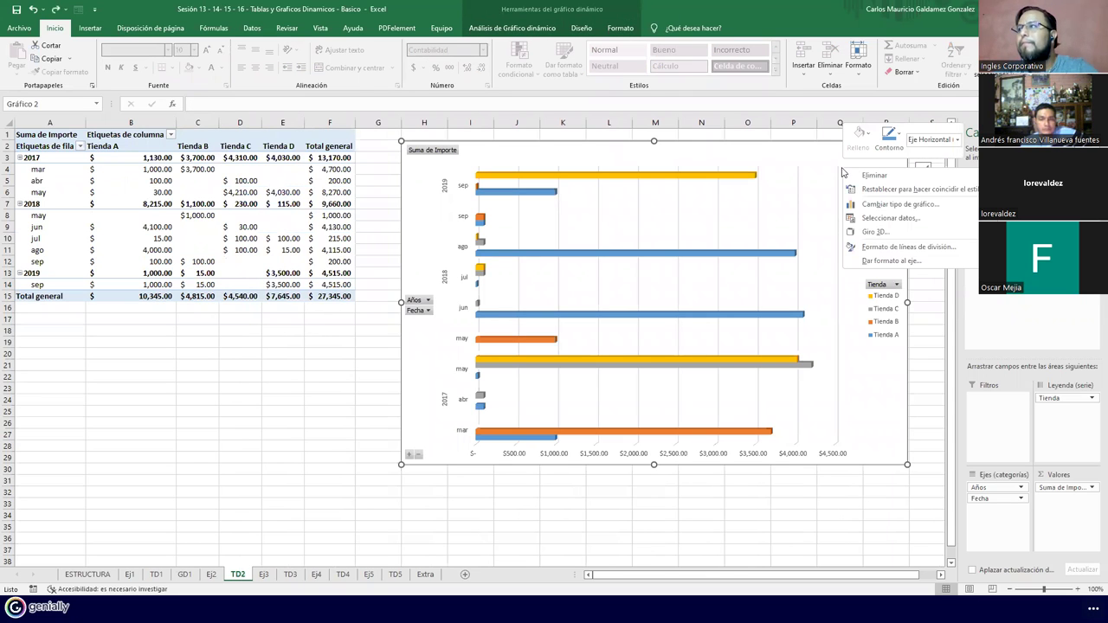
pyautogui.rightClick(805, 154)
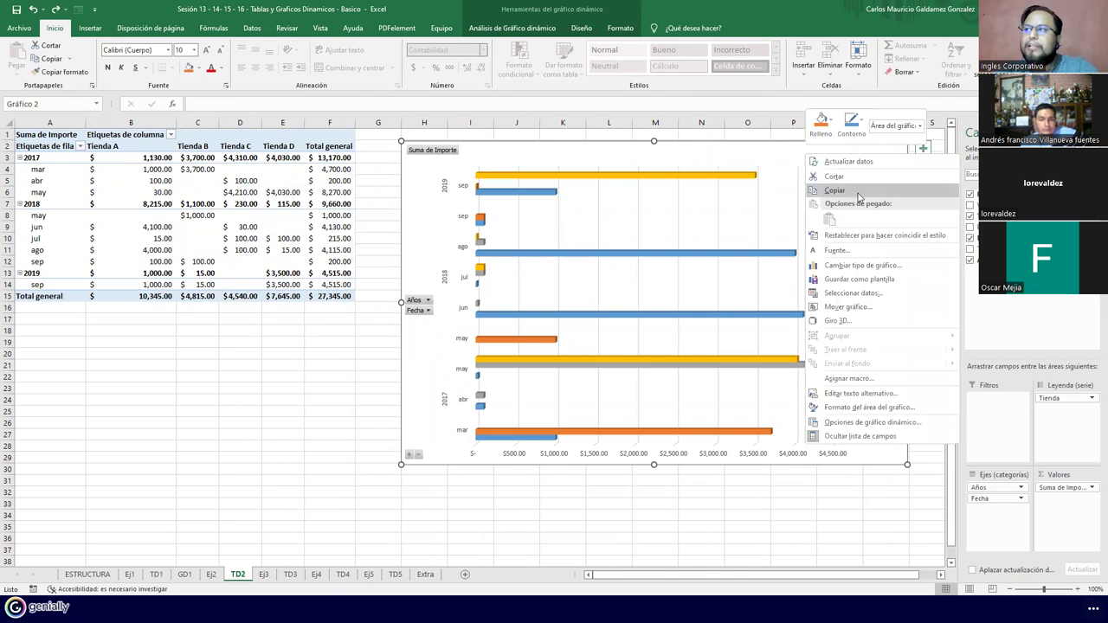
pyautogui.click(810, 149)
pyautogui.rightClick(855, 163)
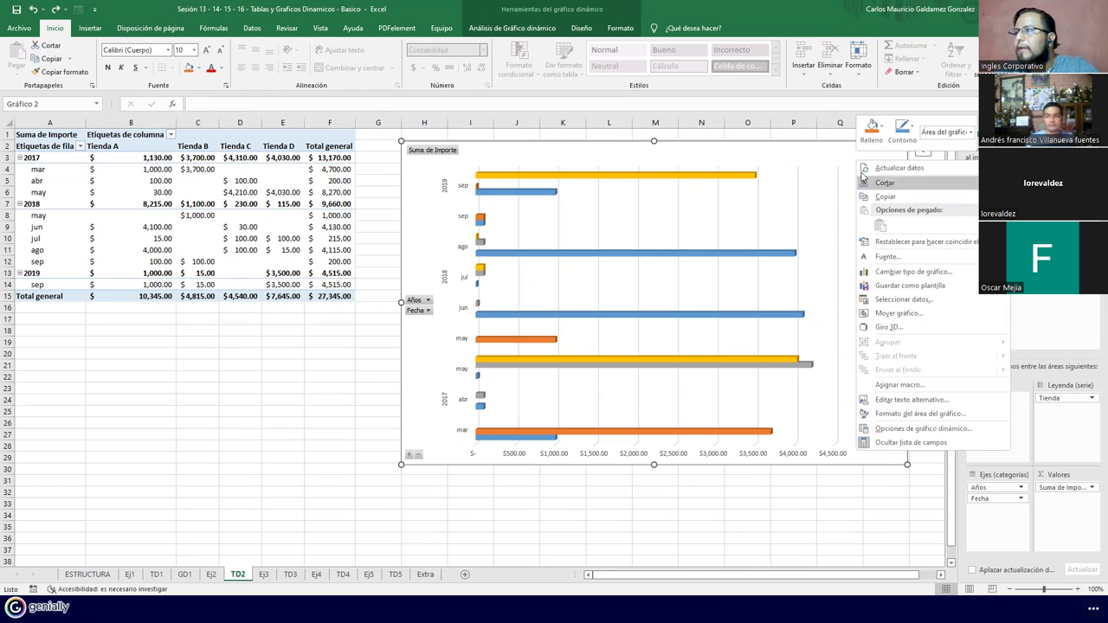
pyautogui.click(845, 145)
pyautogui.rightClick(844, 146)
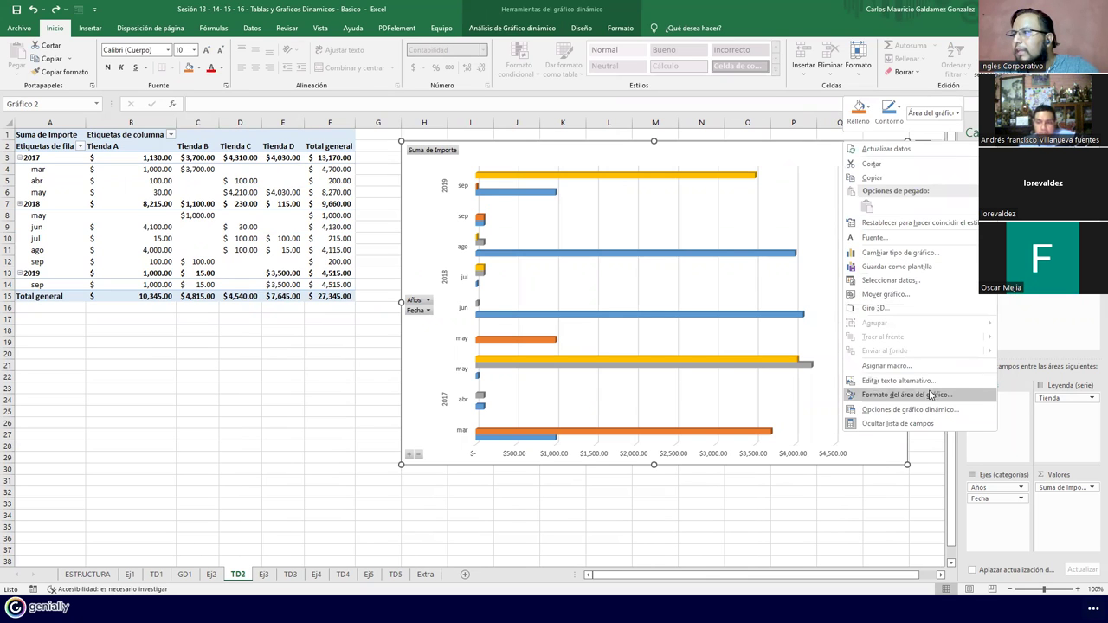
pyautogui.click(906, 464)
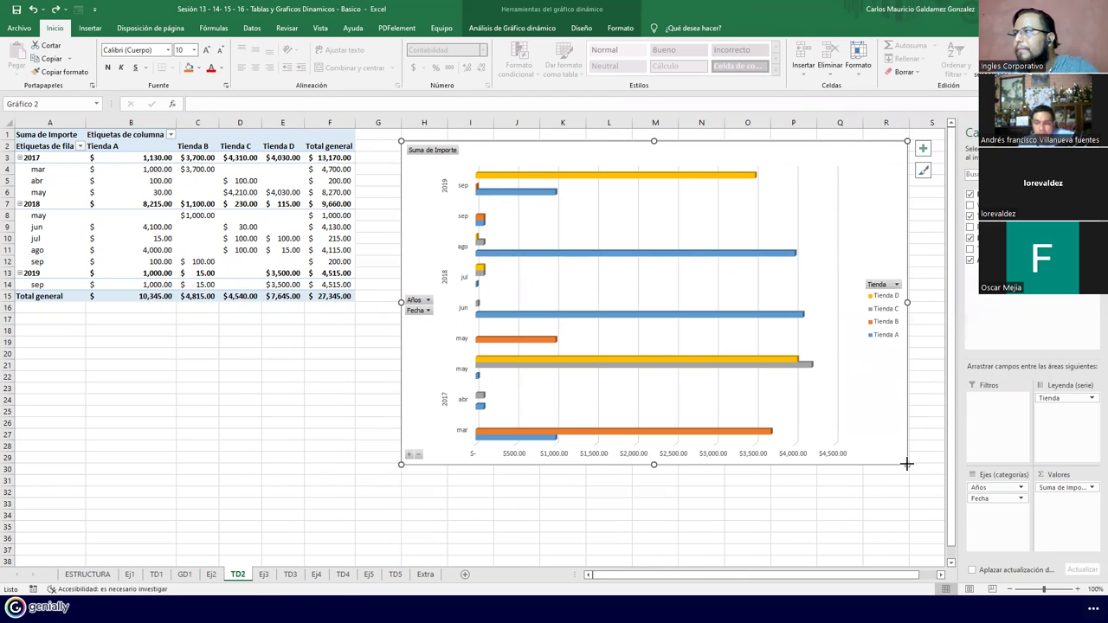
pyautogui.rightClick(907, 464)
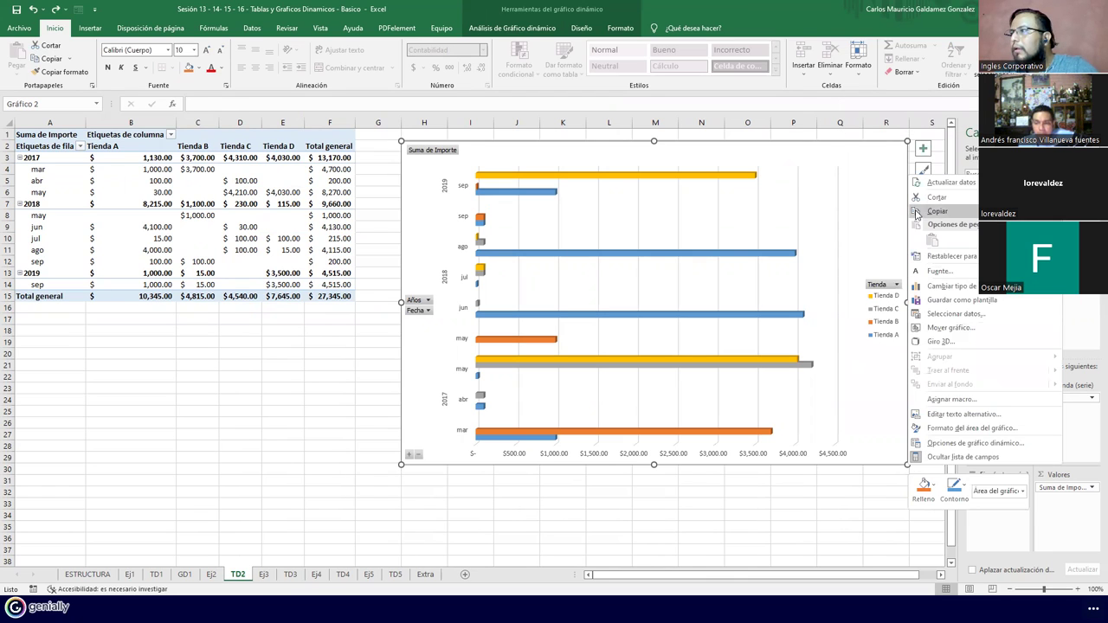
pyautogui.click(872, 189)
pyautogui.rightClick(833, 192)
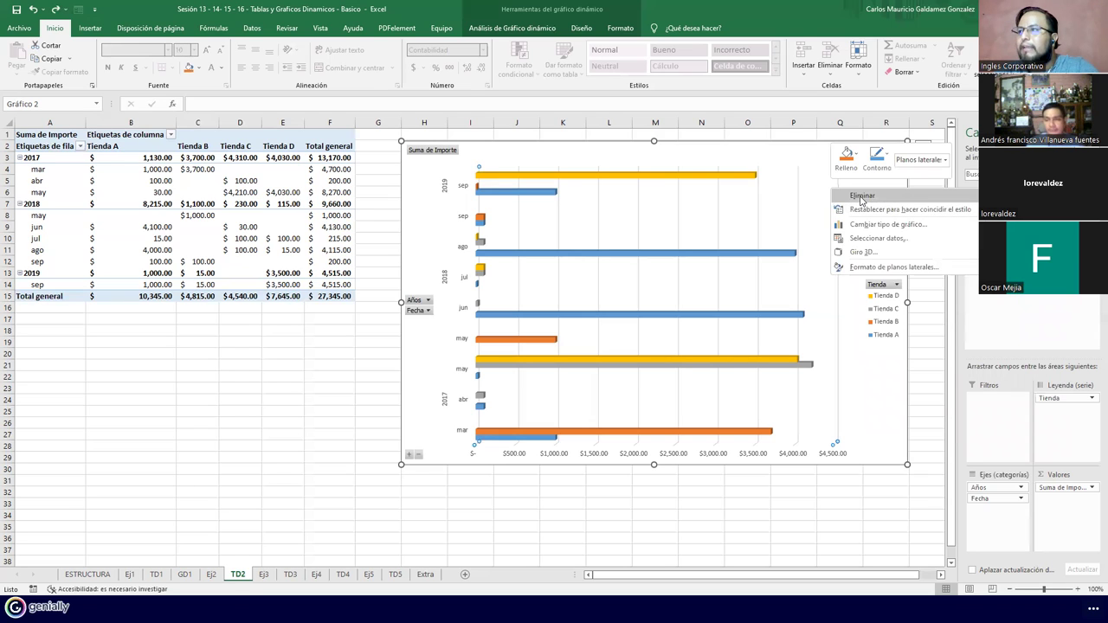
pyautogui.click(861, 198)
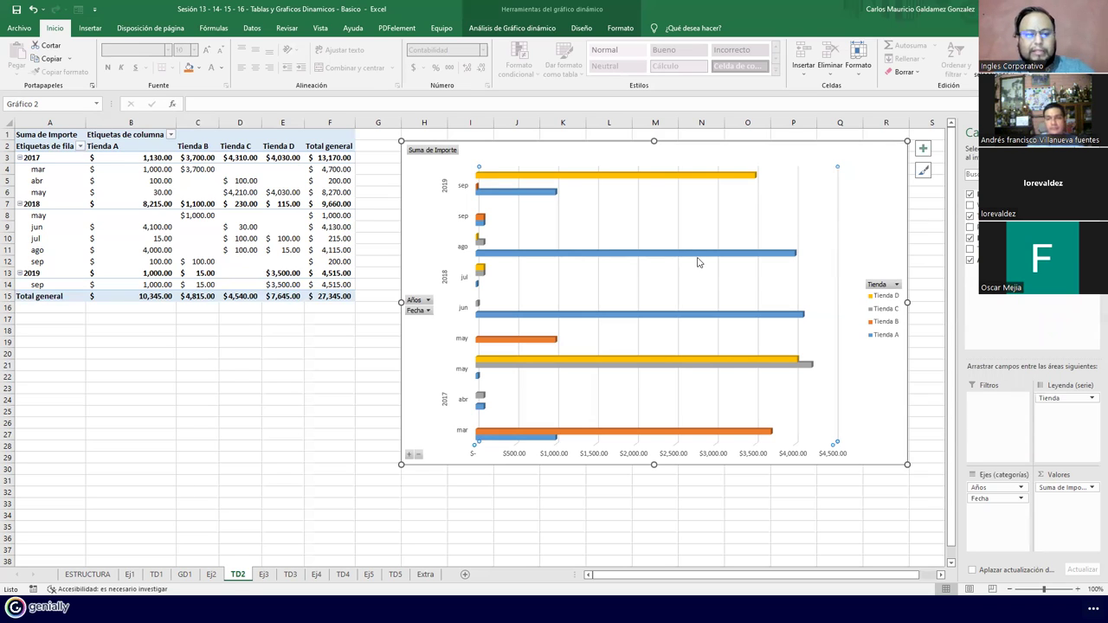
# - Clear all fields from the TD2 pivot chart and its linked pivot table
pyautogui.click(705, 161)
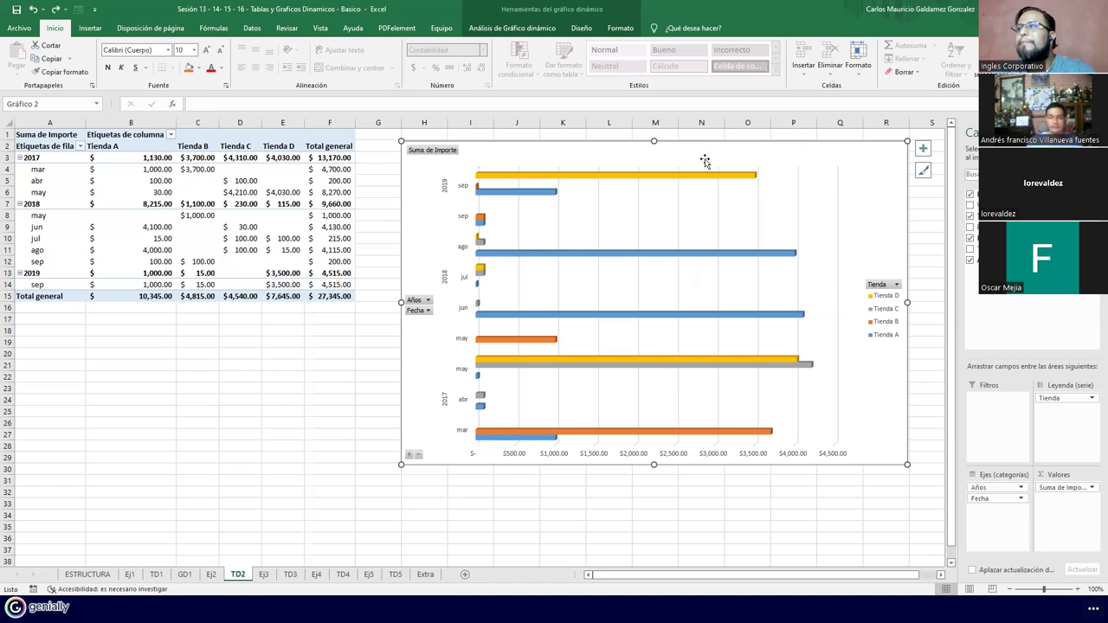
pyautogui.click(580, 28)
pyautogui.click(515, 28)
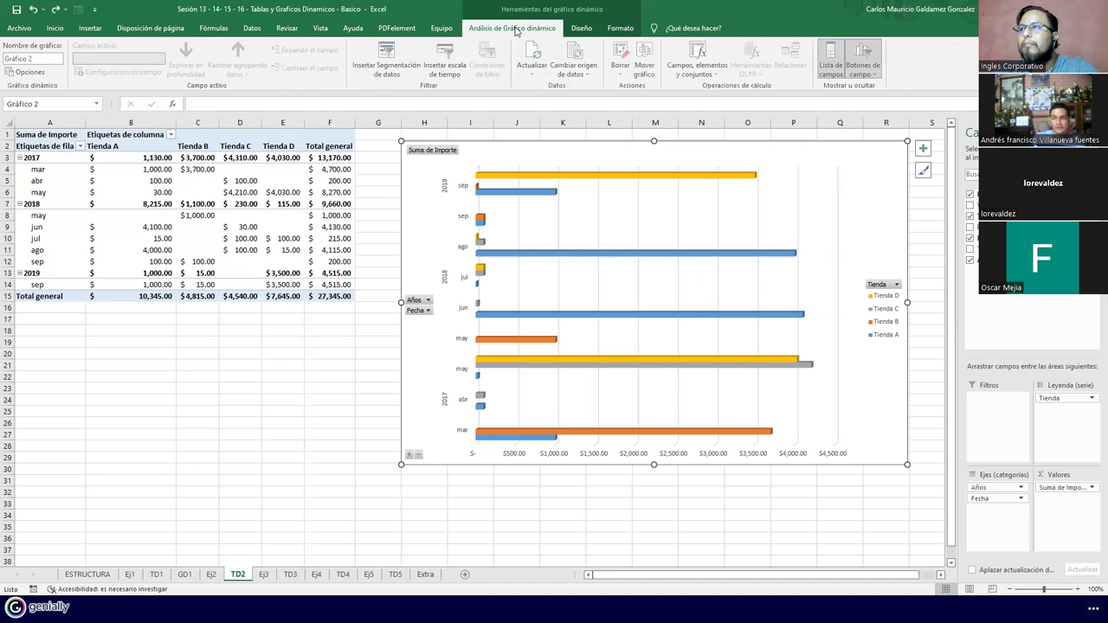
pyautogui.click(621, 77)
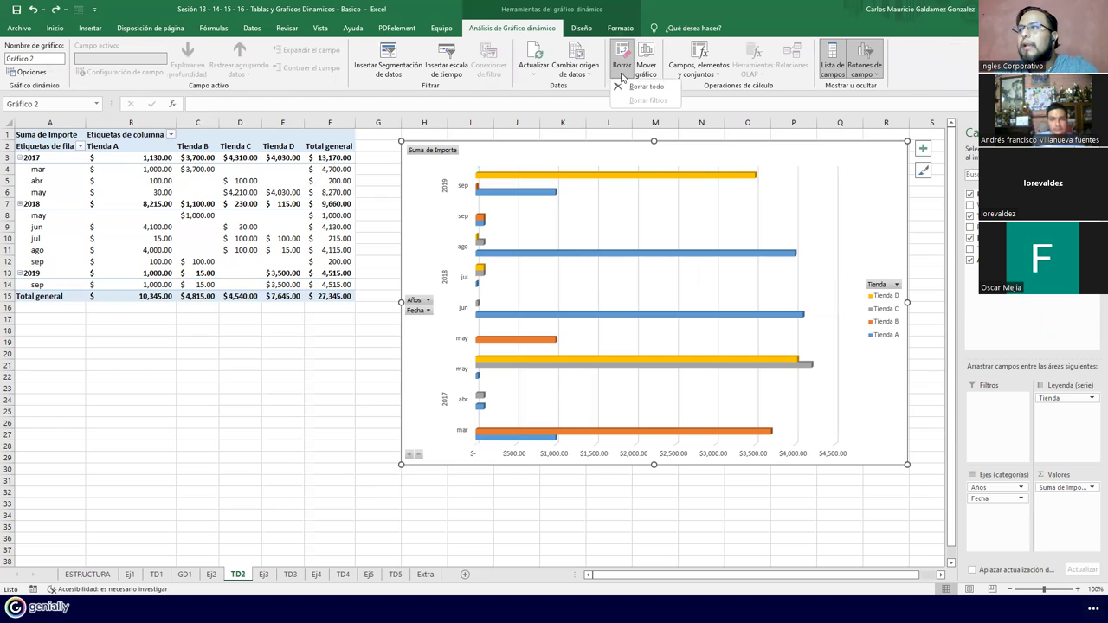
pyautogui.click(642, 87)
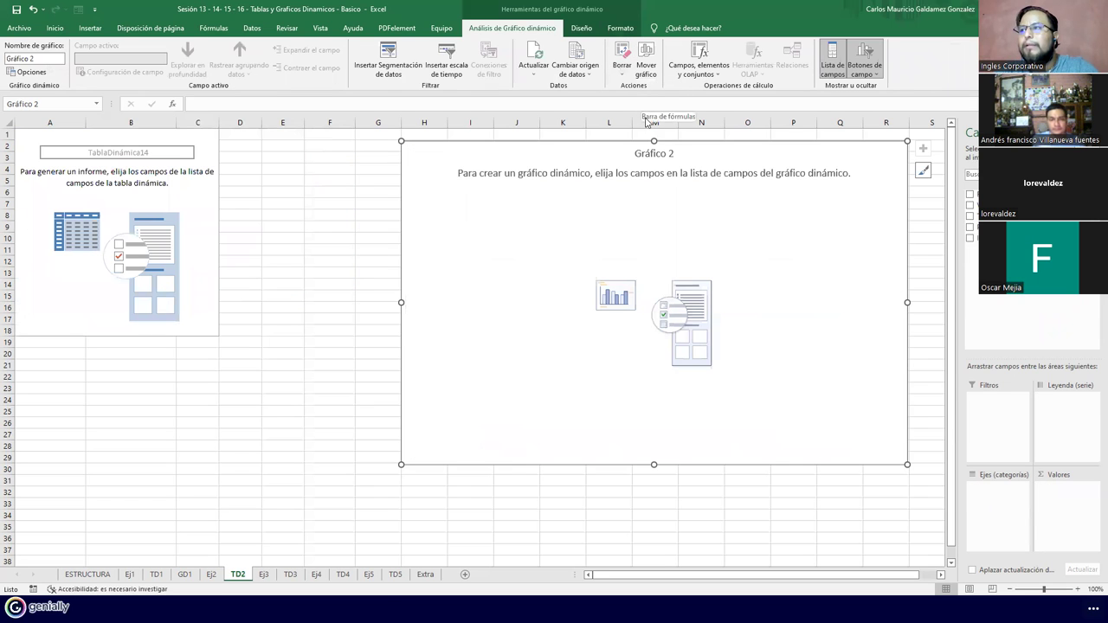
# - Review the remaining clear options for the emptied TD2 chart and undo the clearing of its fields
pyautogui.click(625, 71)
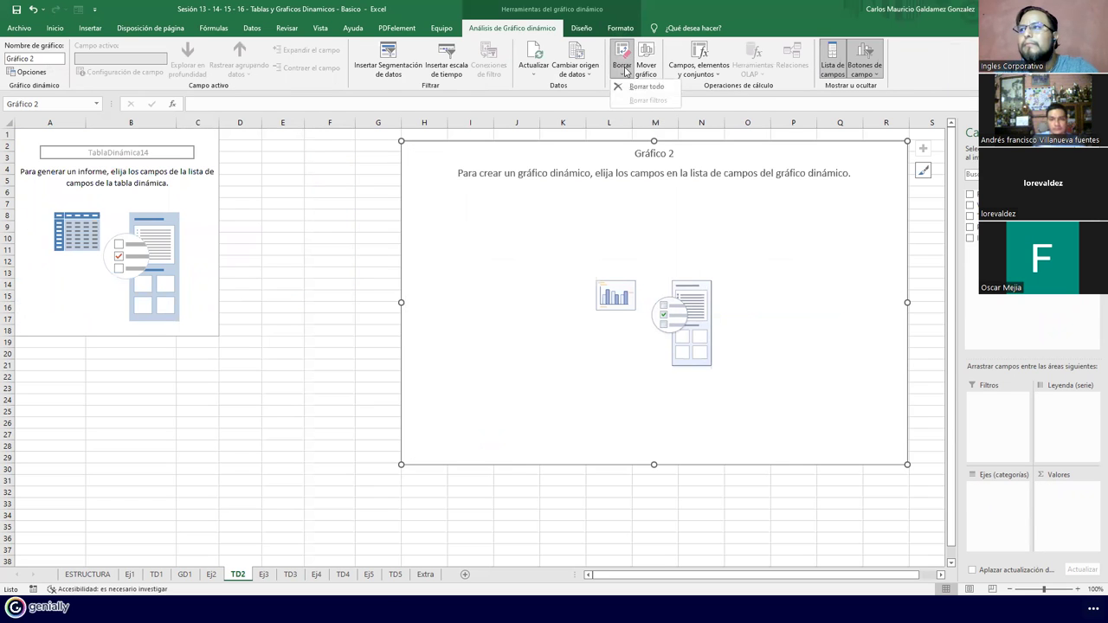
pyautogui.click(638, 215)
pyautogui.click(289, 249)
pyautogui.hotkey('ctrl', 'z')
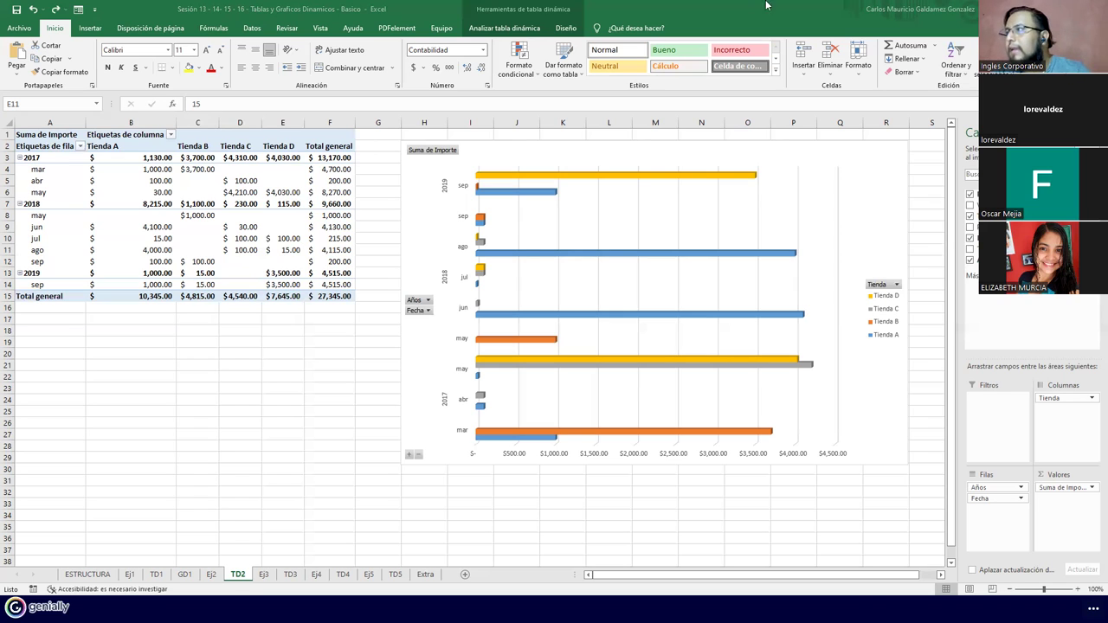
# - Switch to the Genially presentation and advance past the Dudas o Preguntas slide
pyautogui.hotkey('alt', 'Tab')
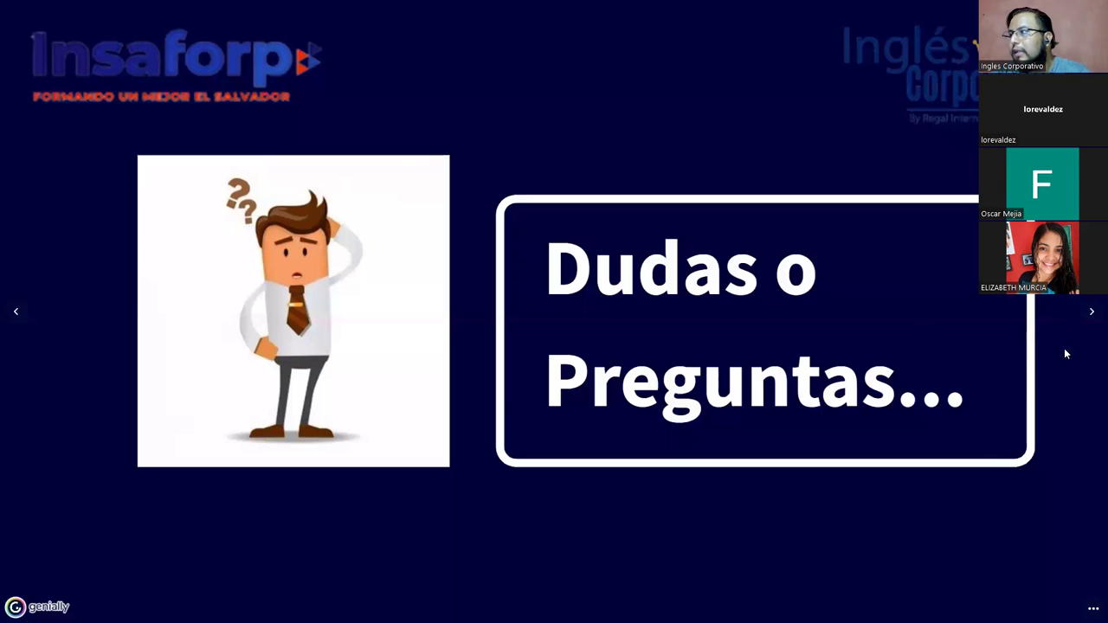
pyautogui.click(1092, 314)
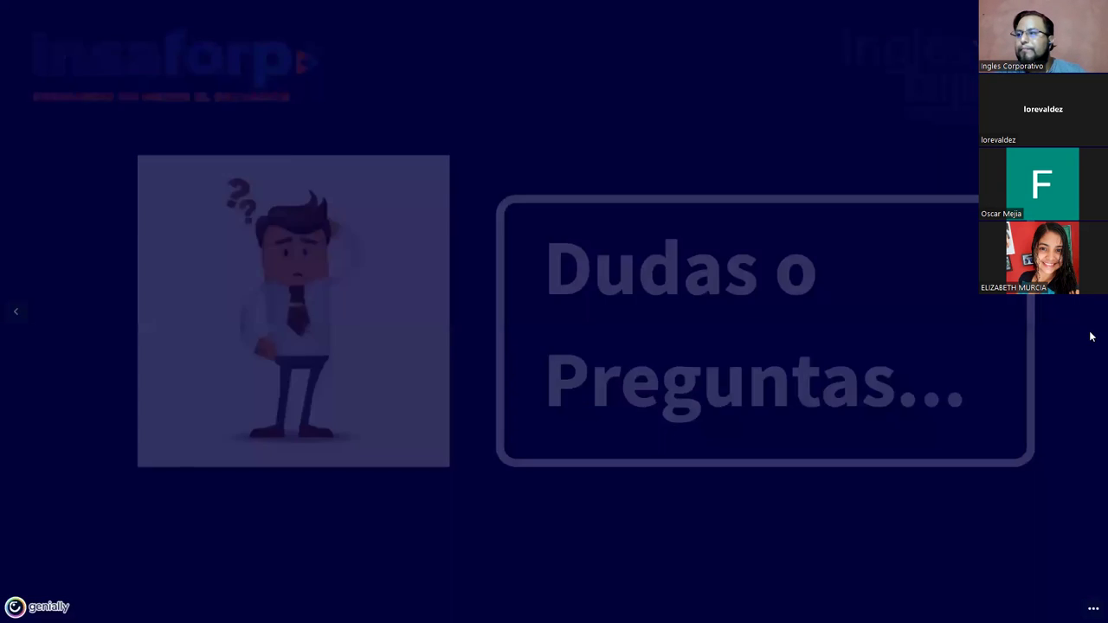